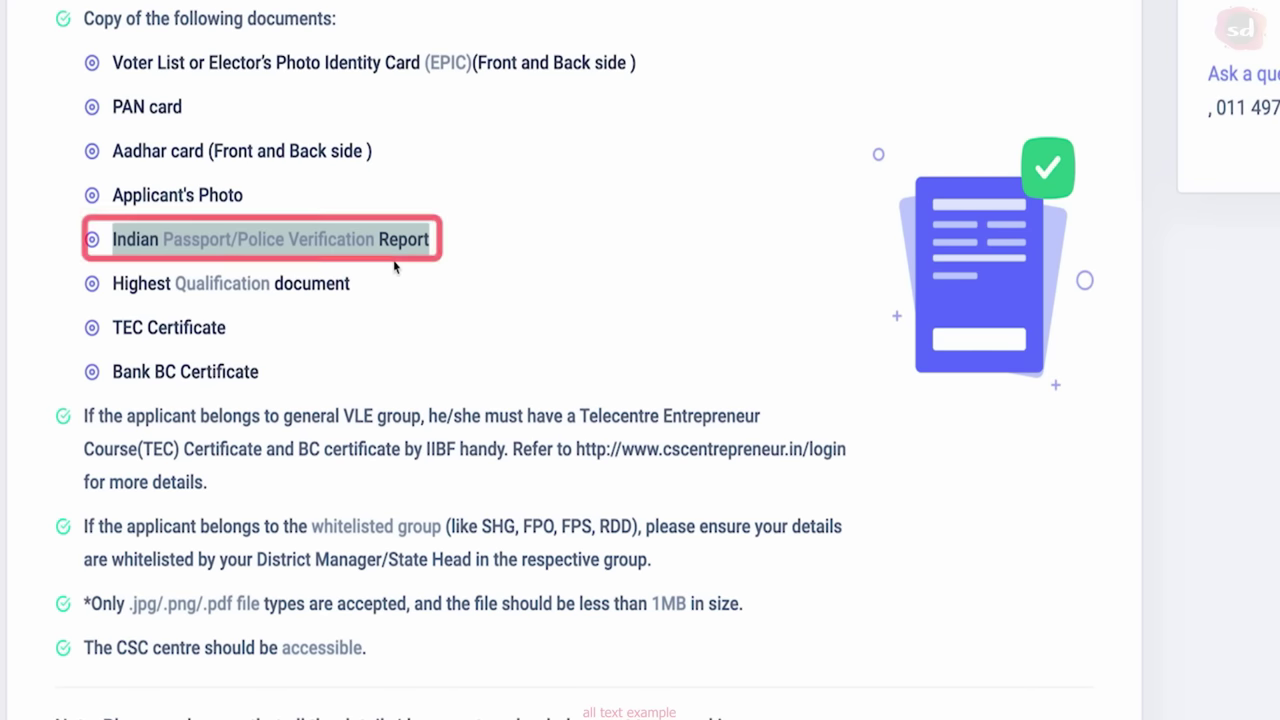
{"action": "left_click", "coordinate": [426, 271]}
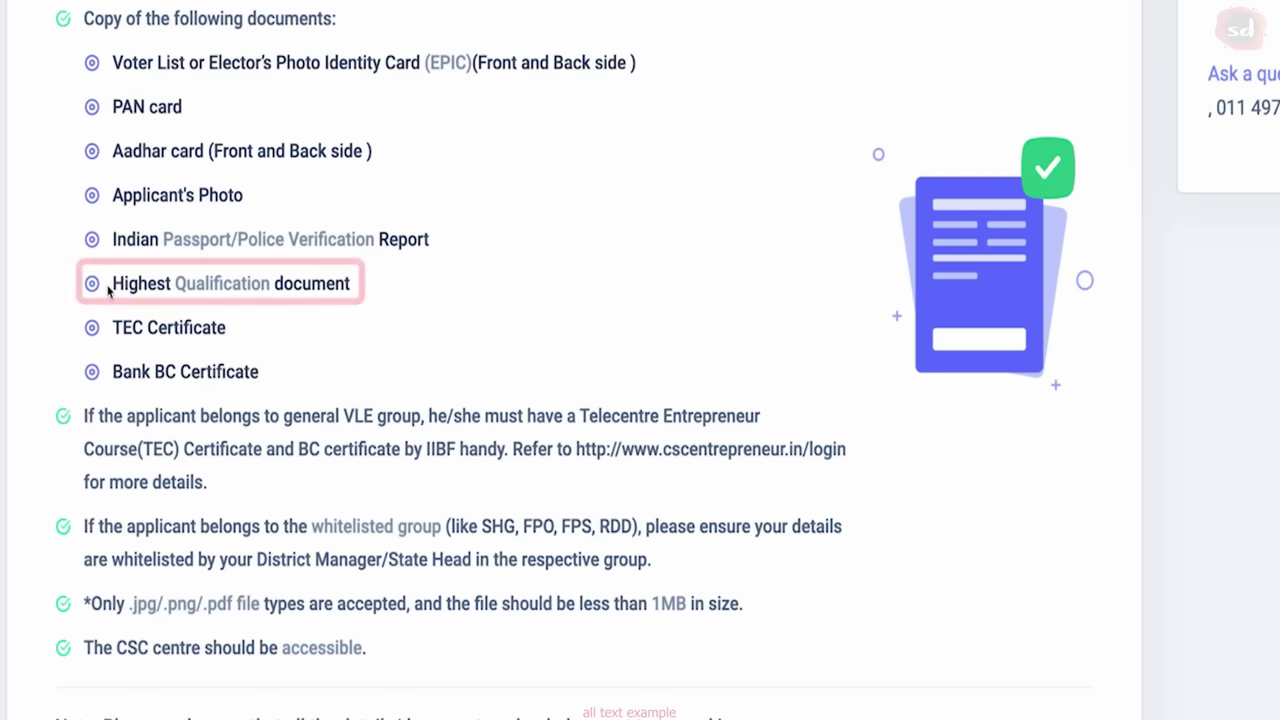
{"action": "left_click_drag", "start_coordinate": [111, 283], "coordinate": [257, 306]}
{"action": "left_click", "coordinate": [332, 307]}
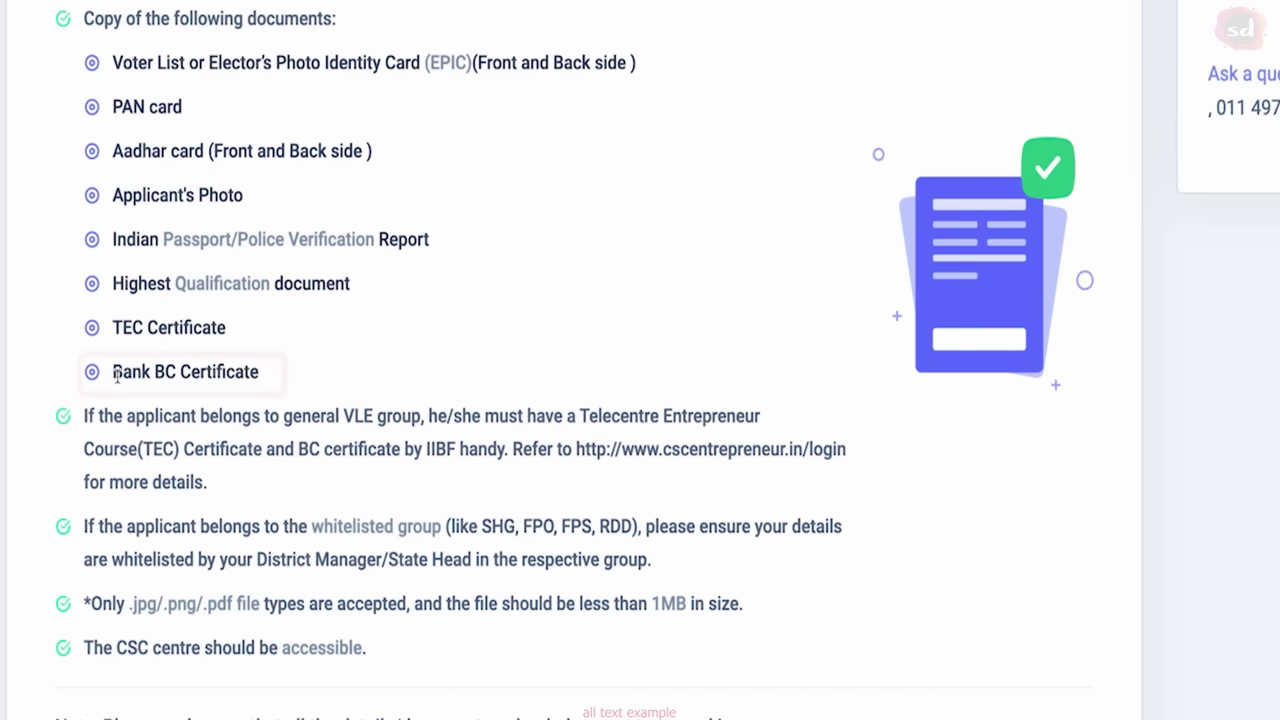
{"action": "left_click_drag", "start_coordinate": [114, 373], "coordinate": [303, 380]}
{"action": "left_click", "coordinate": [298, 388]}
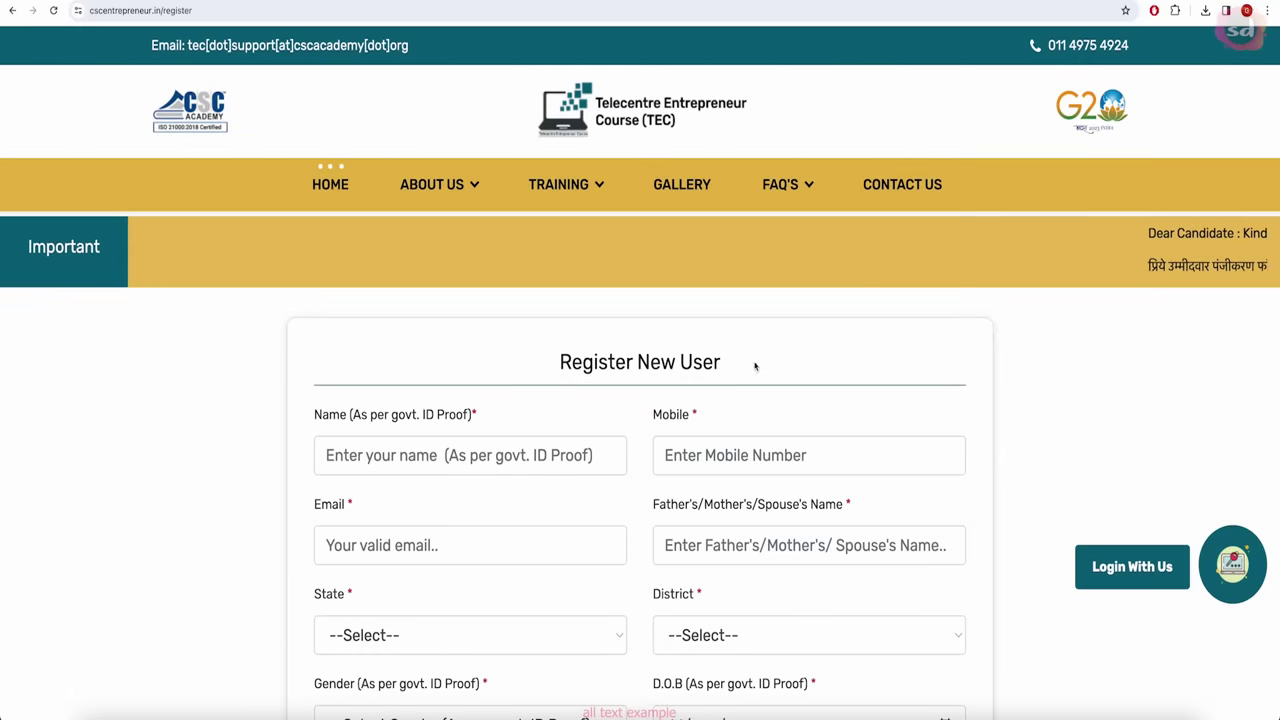
{"action": "scroll", "coordinate": [649, 461], "scroll_direction": "down", "scroll_amount": 5}
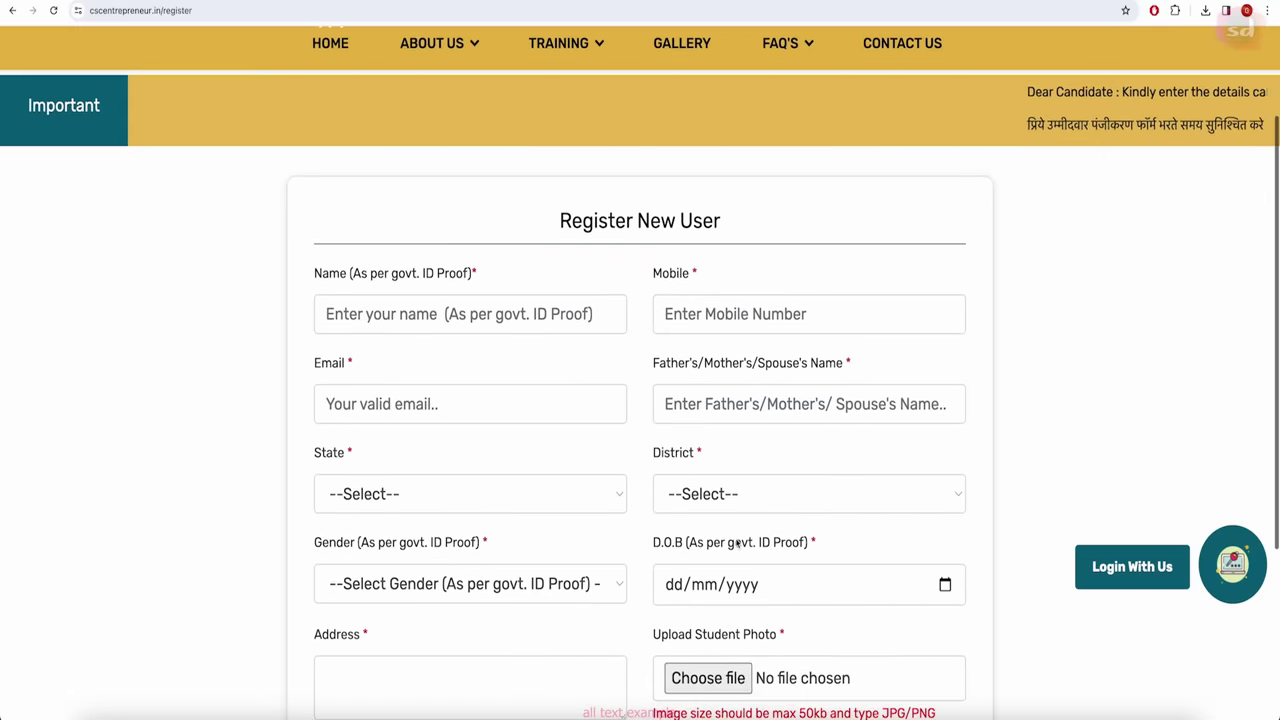
{"action": "scroll", "coordinate": [740, 545], "scroll_direction": "down", "scroll_amount": 3}
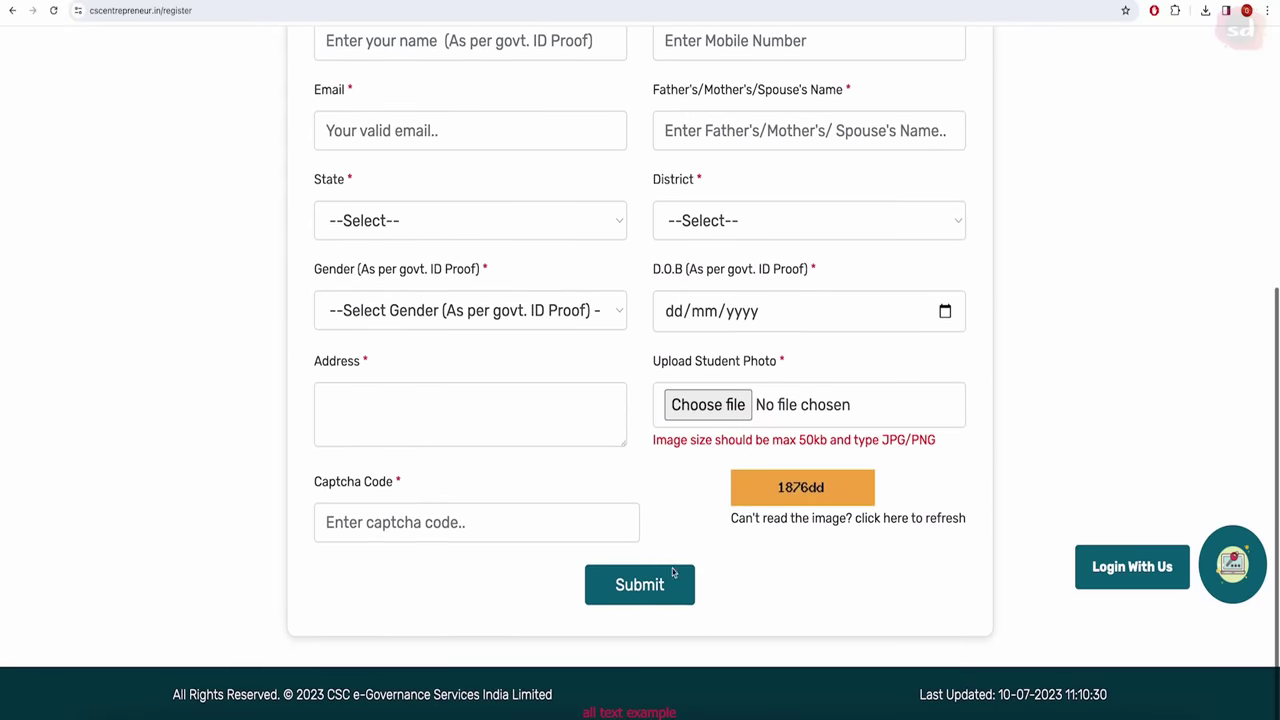
{"action": "scroll", "coordinate": [782, 519], "scroll_direction": "up", "scroll_amount": 8}
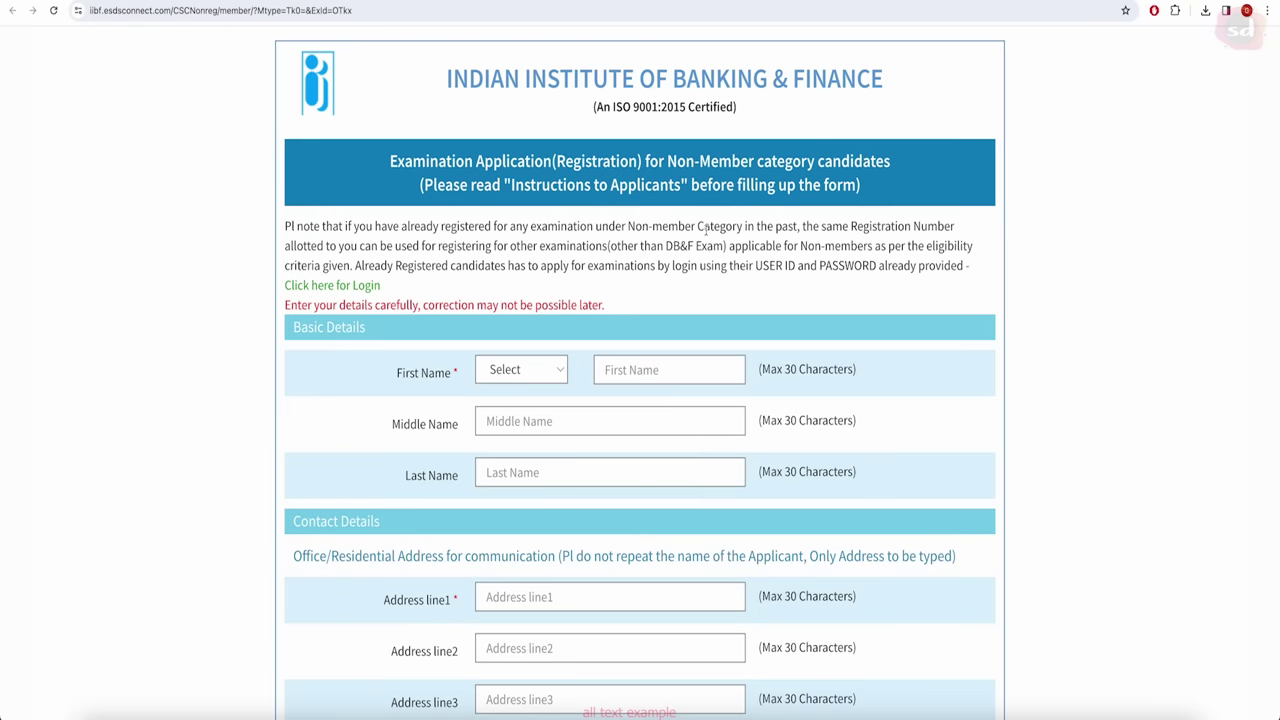
{"action": "scroll", "coordinate": [757, 571], "scroll_direction": "down", "scroll_amount": 15}
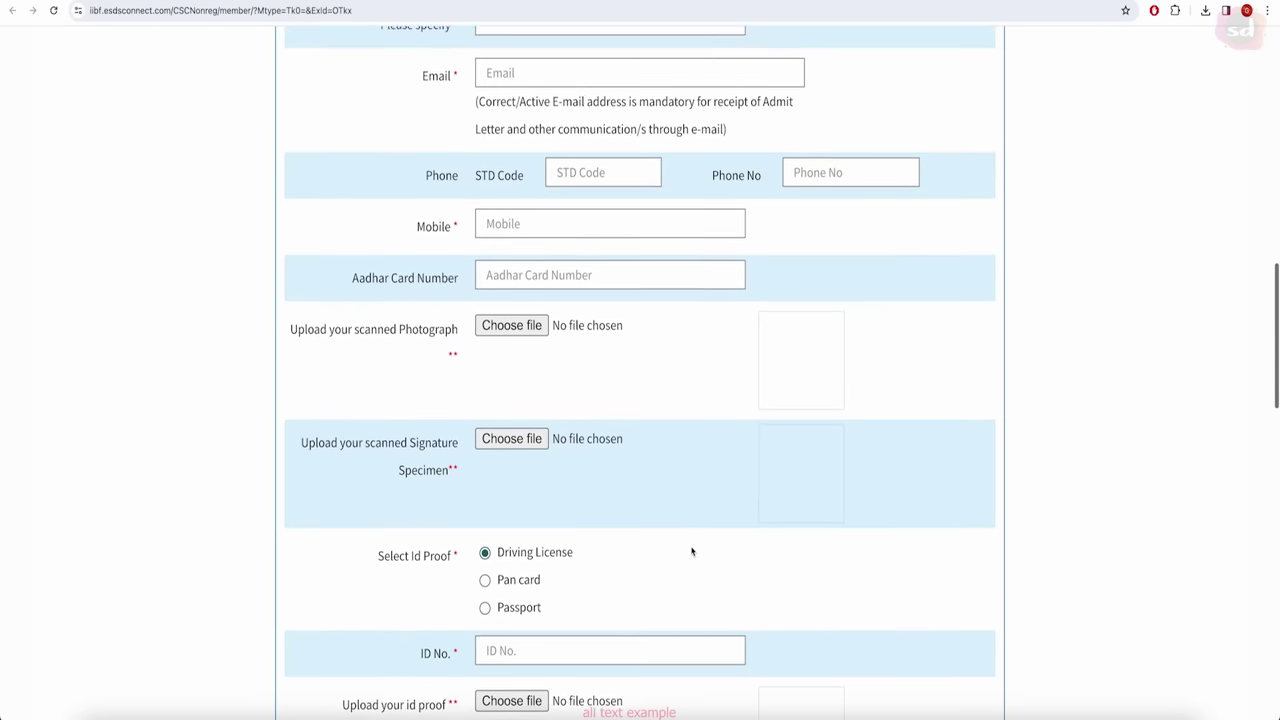
{"action": "scroll", "coordinate": [751, 522], "scroll_direction": "down", "scroll_amount": 8}
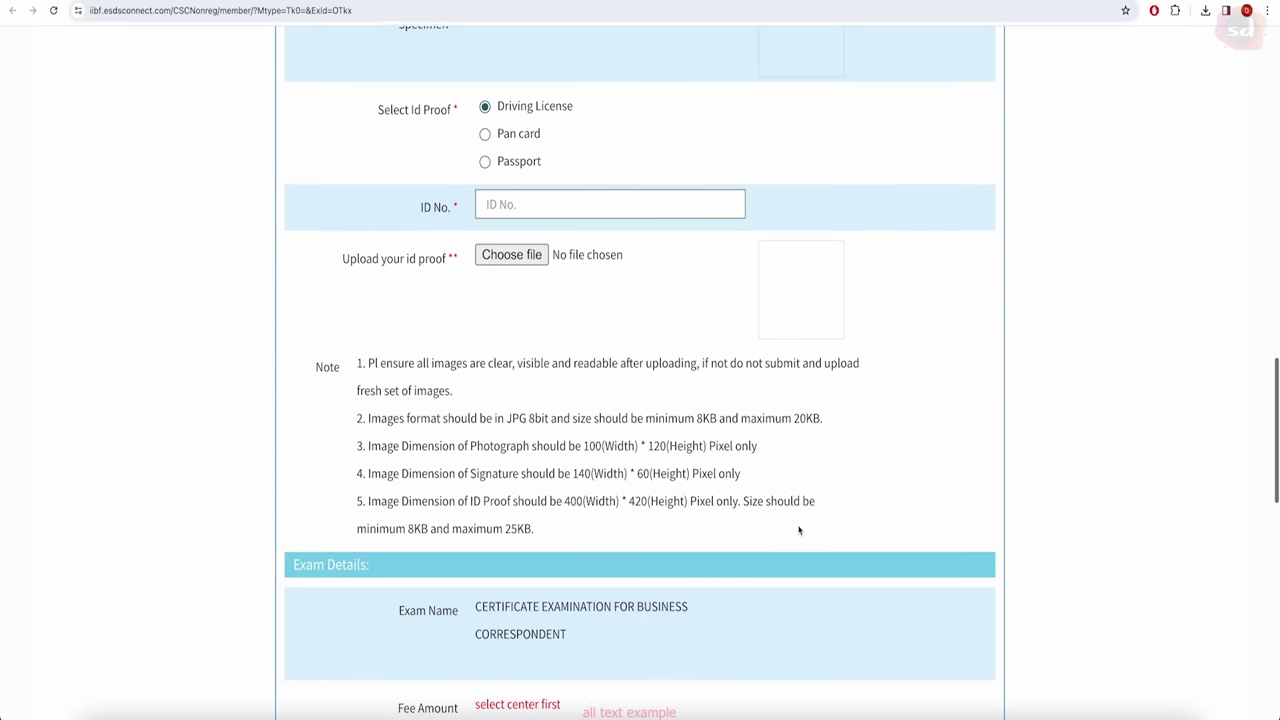
{"action": "scroll", "coordinate": [863, 505], "scroll_direction": "down", "scroll_amount": 6}
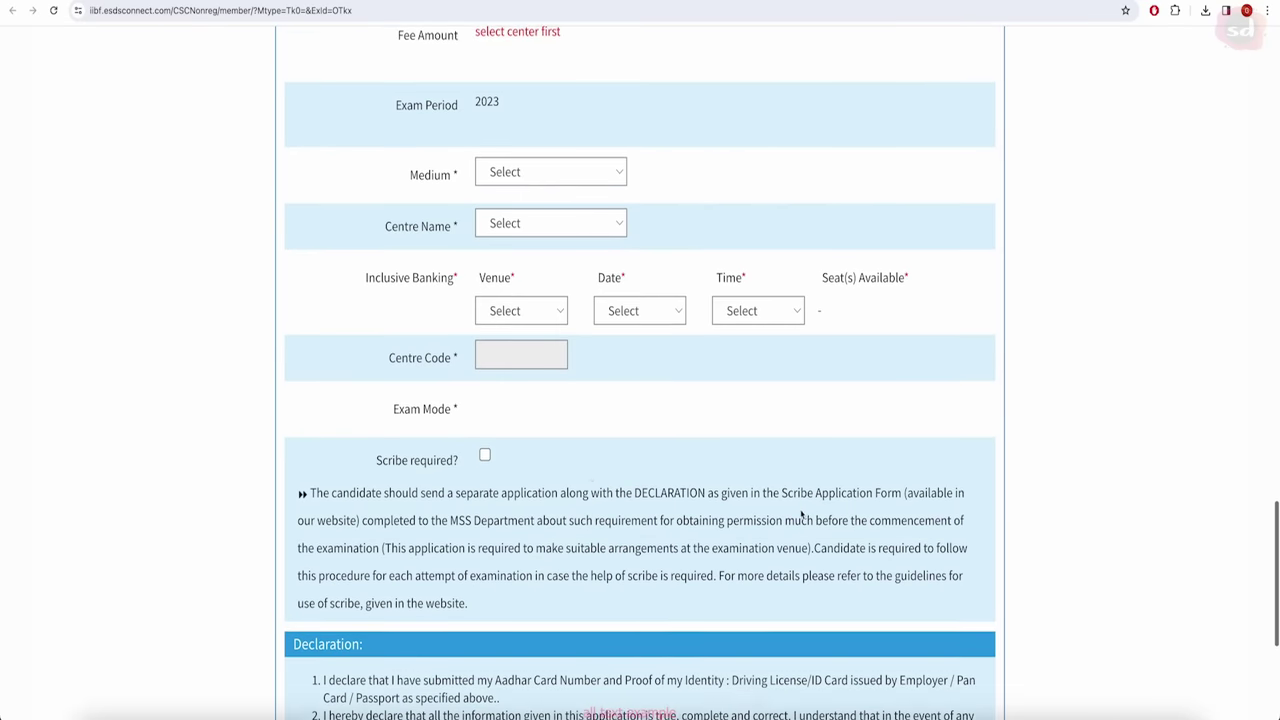
{"action": "scroll", "coordinate": [630, 448], "scroll_direction": "down", "scroll_amount": 3}
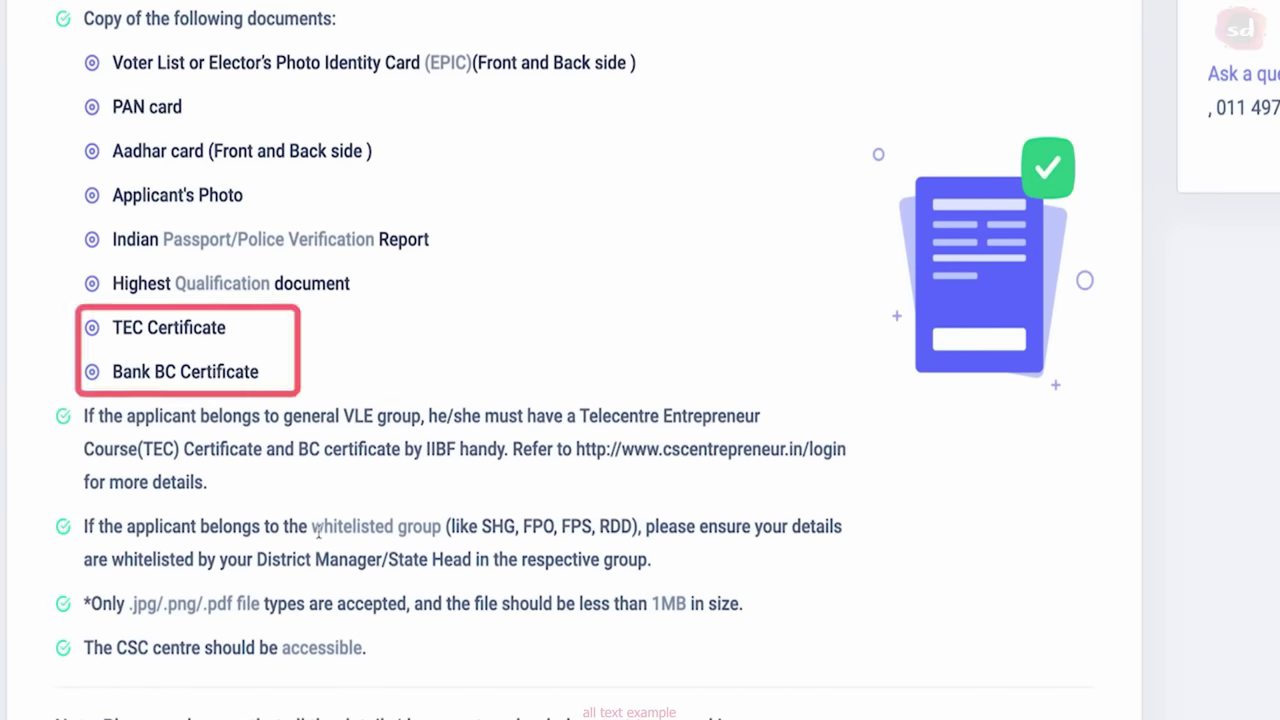
Accept the registration terms and start the VLE registration form
{"action": "scroll", "coordinate": [318, 533], "scroll_direction": "down", "scroll_amount": 5}
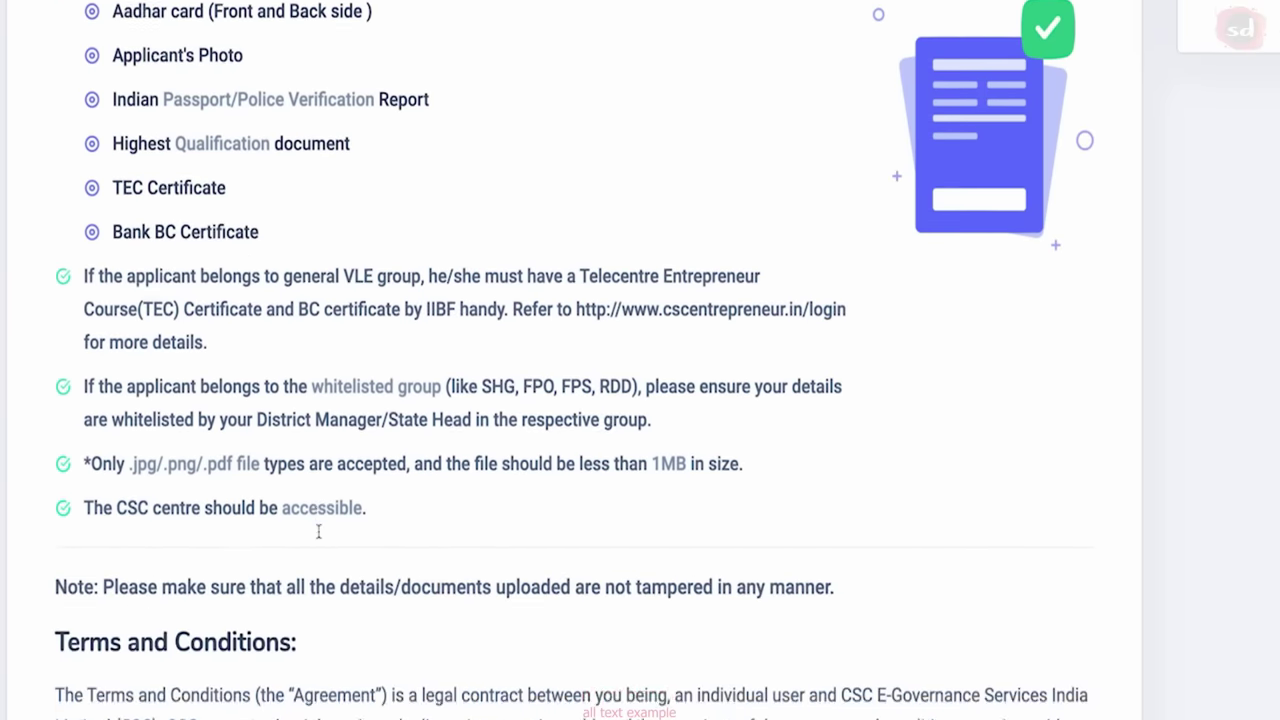
{"action": "scroll", "coordinate": [375, 495], "scroll_direction": "down", "scroll_amount": 3}
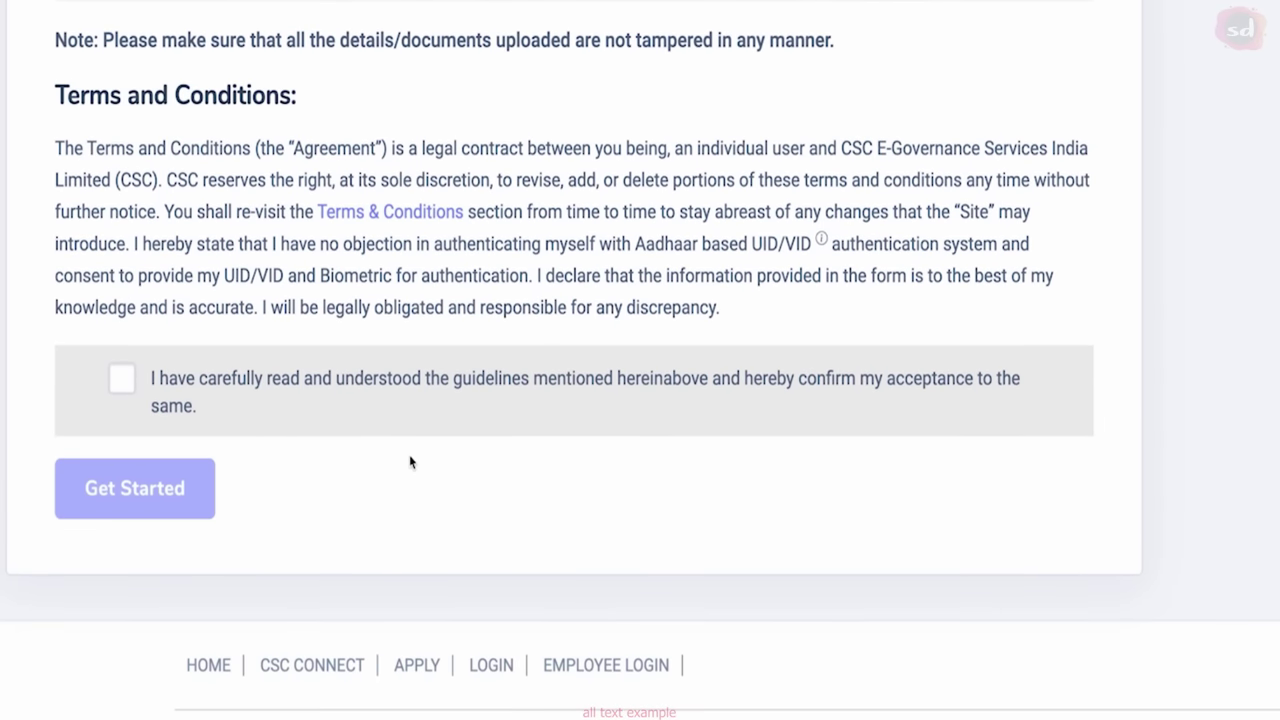
{"action": "left_click", "coordinate": [122, 384]}
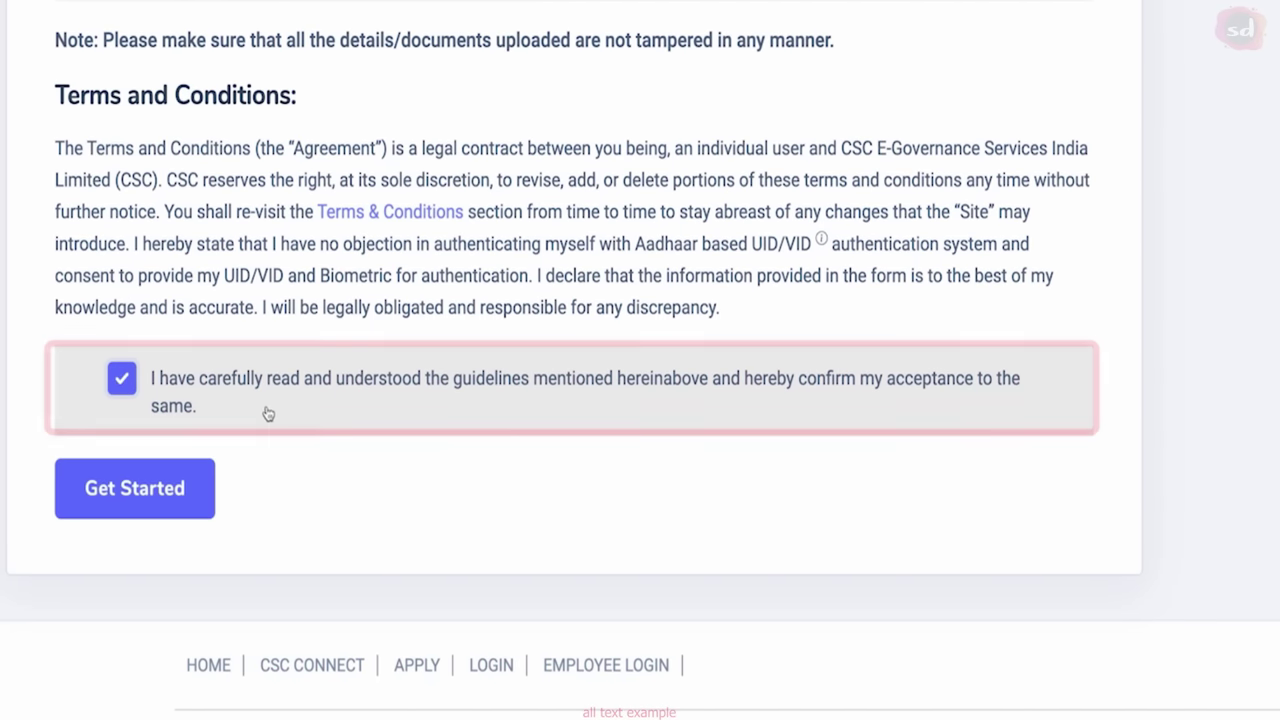
{"action": "left_click", "coordinate": [150, 500]}
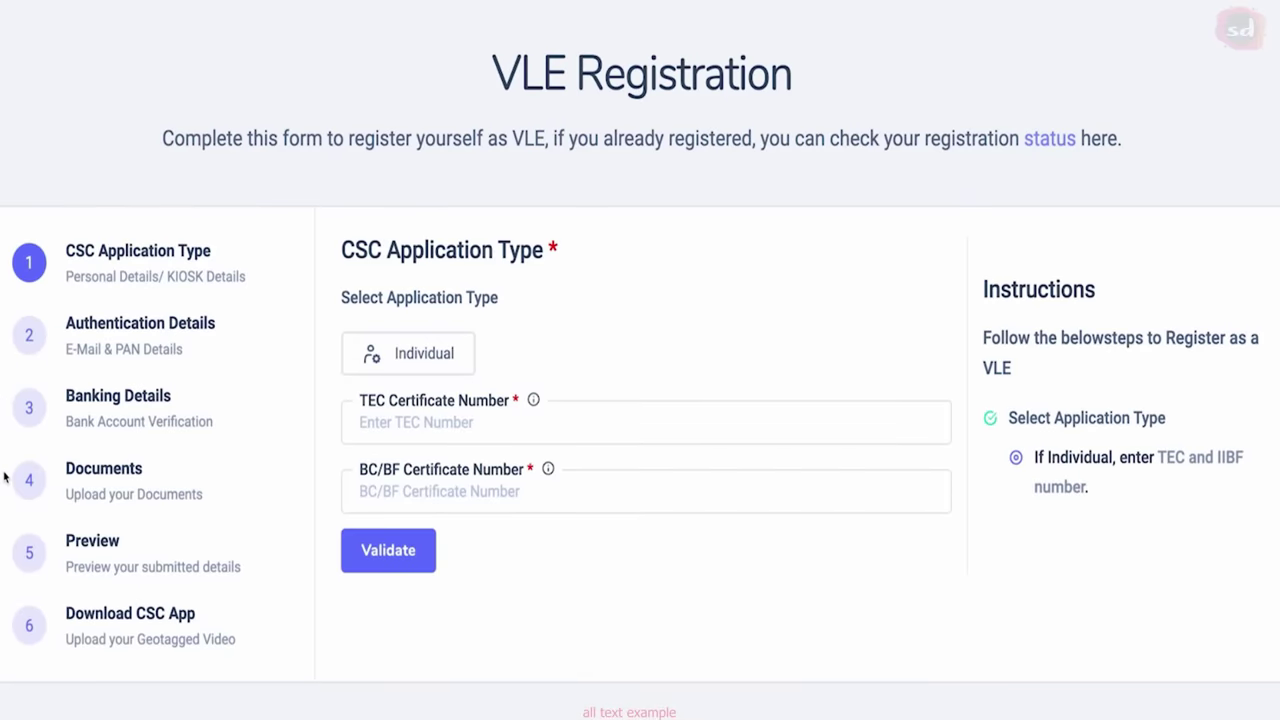
Enter the TEC certificate number and validate the TEC and BC/BF certificates
{"action": "left_click", "coordinate": [516, 429]}
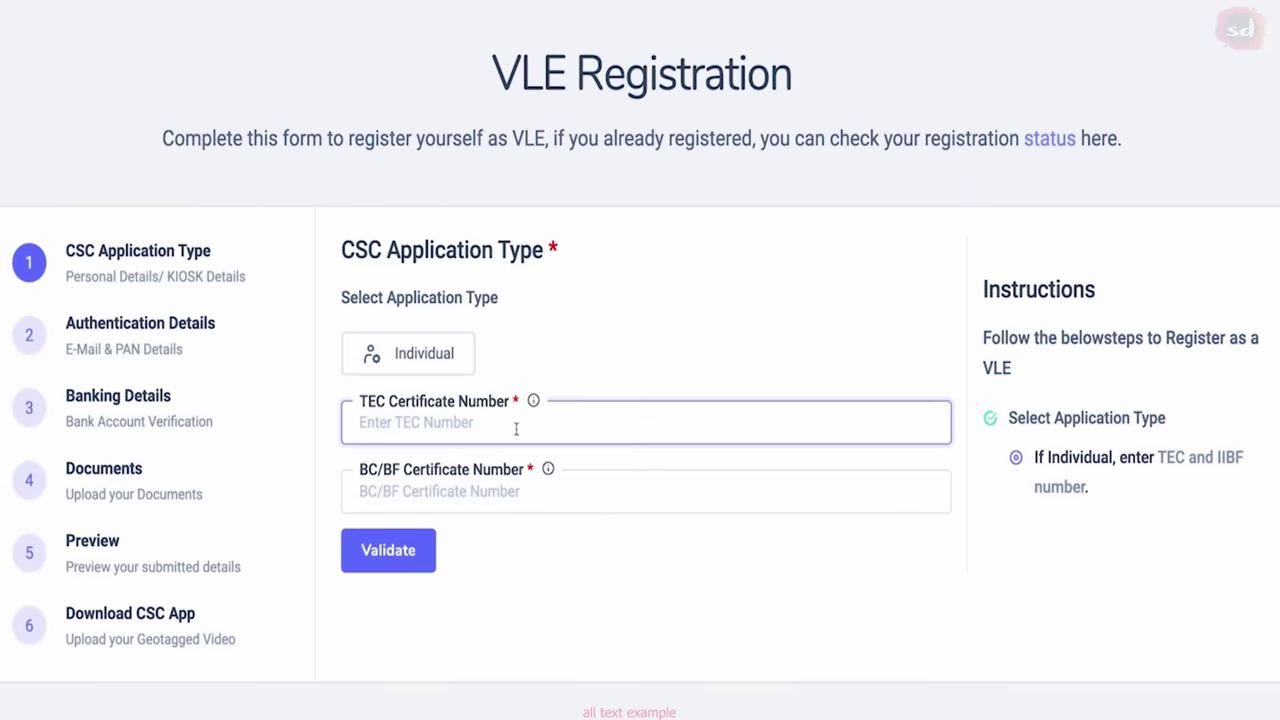
{"action": "type", "text": "TEC1234567890"}
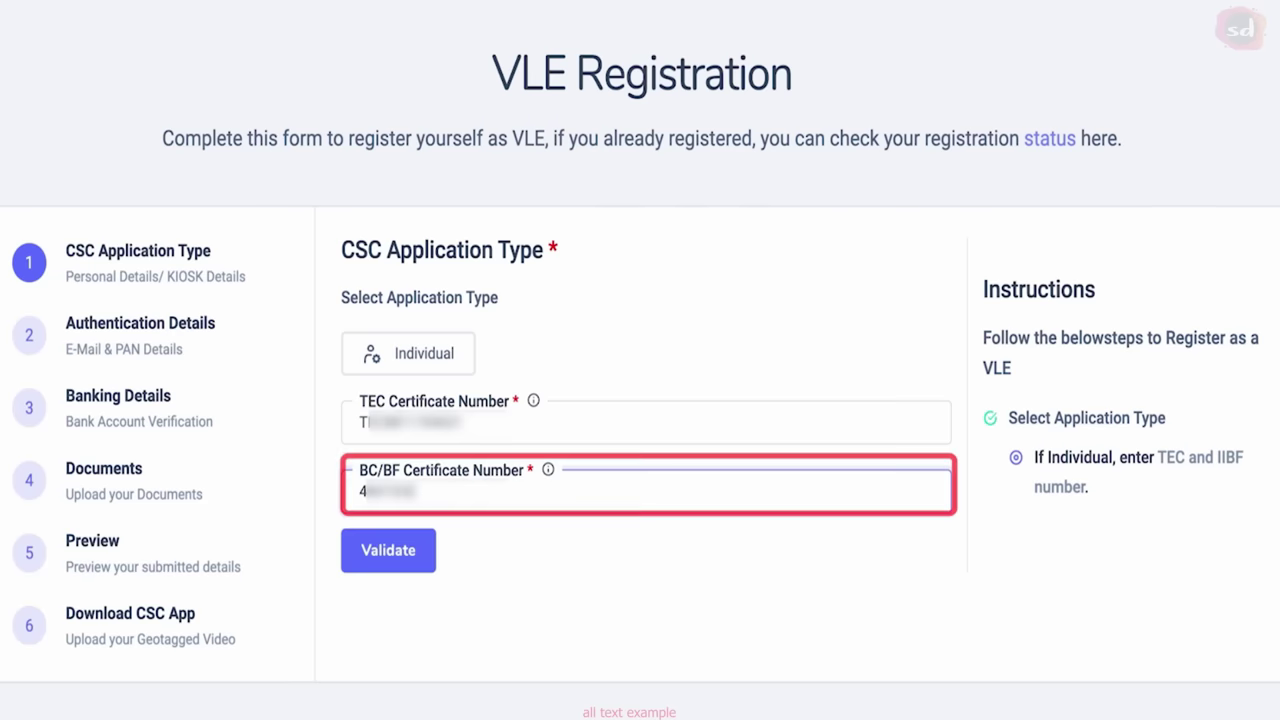
{"action": "left_click", "coordinate": [384, 561]}
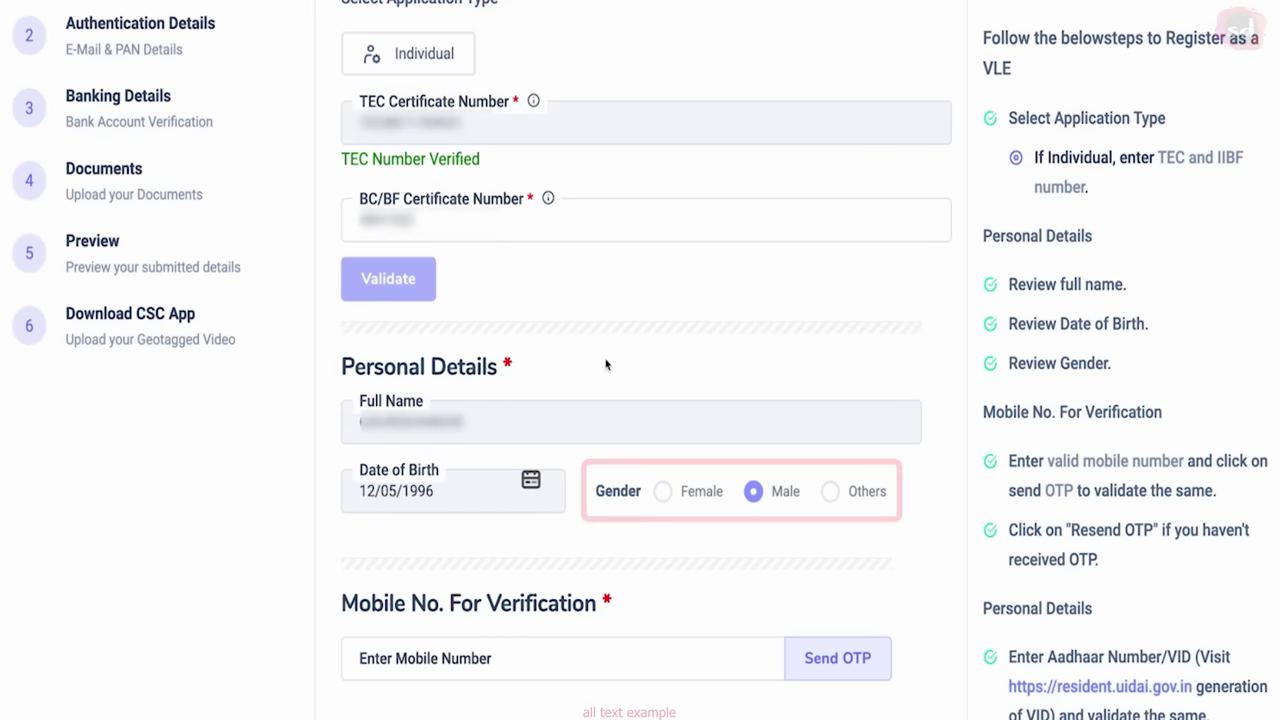
Verify the applicant's mobile number with the one-time code sent to it
{"action": "scroll", "coordinate": [731, 477], "scroll_direction": "down", "scroll_amount": 3}
{"action": "left_click", "coordinate": [509, 406]}
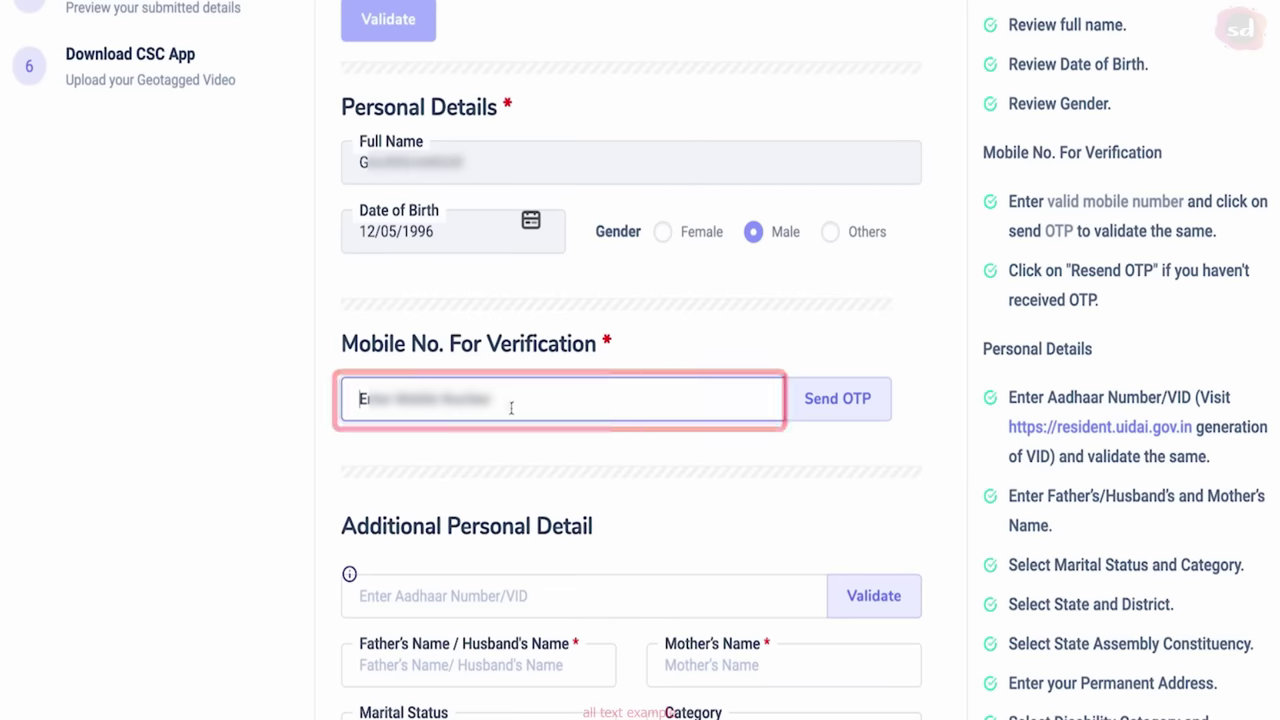
{"action": "type", "text": "8XXXXXXXXX"}
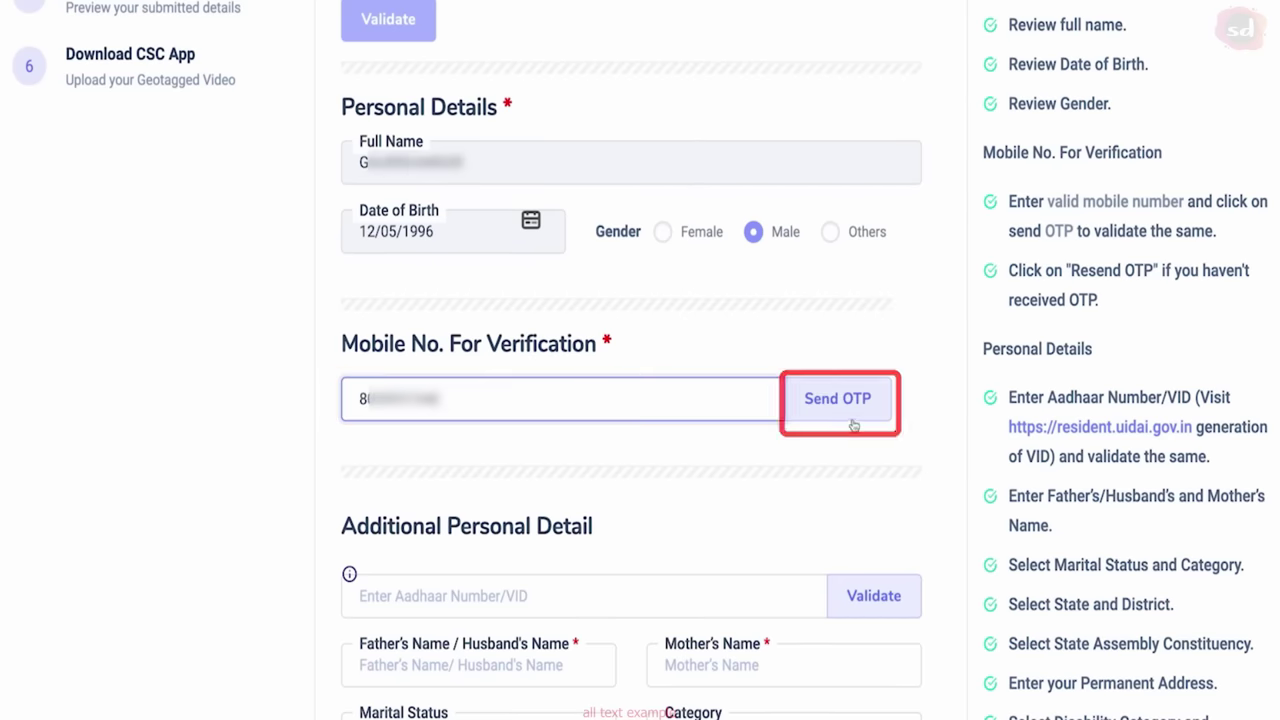
{"action": "left_click", "coordinate": [841, 408]}
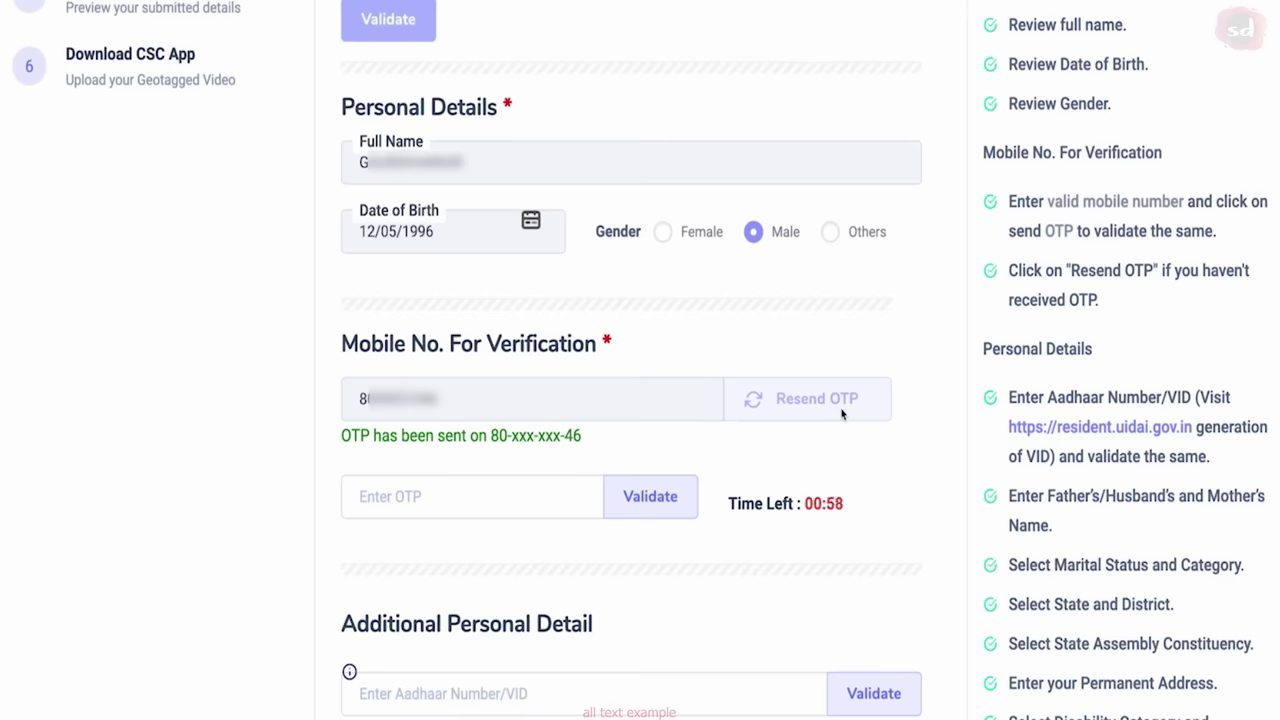
{"action": "type", "text": "6XXXXX"}
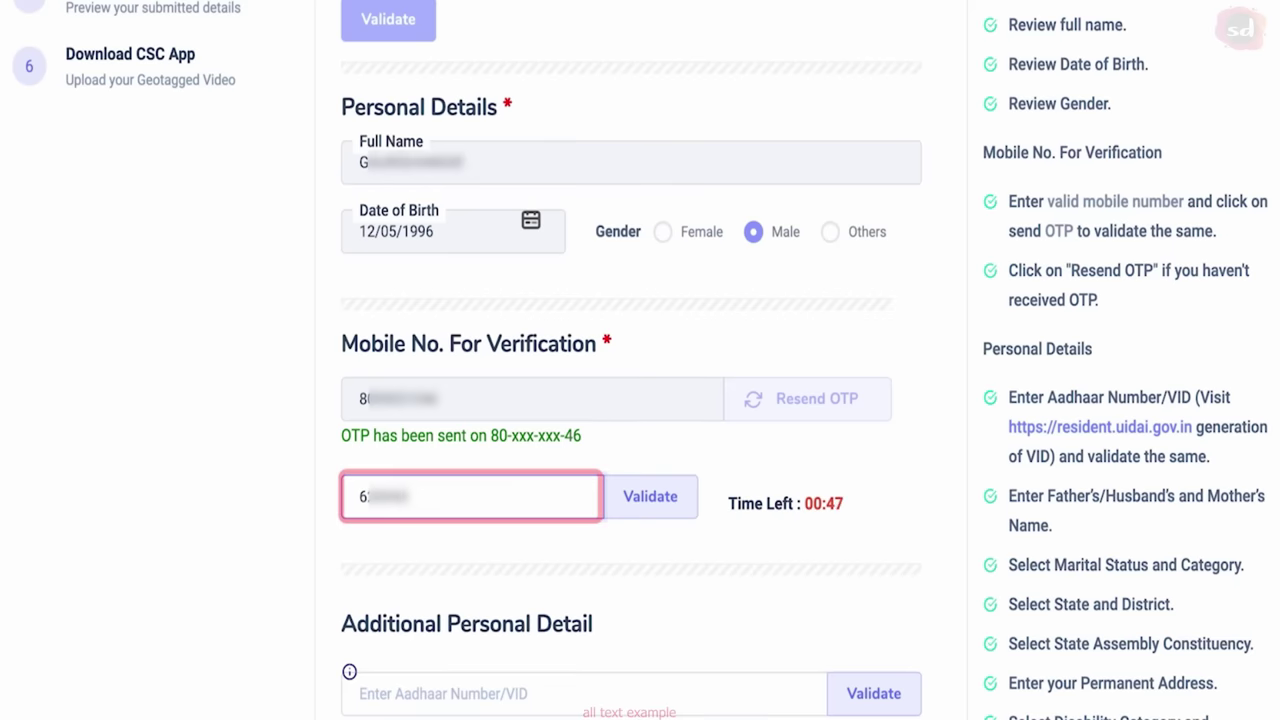
{"action": "left_click", "coordinate": [658, 508]}
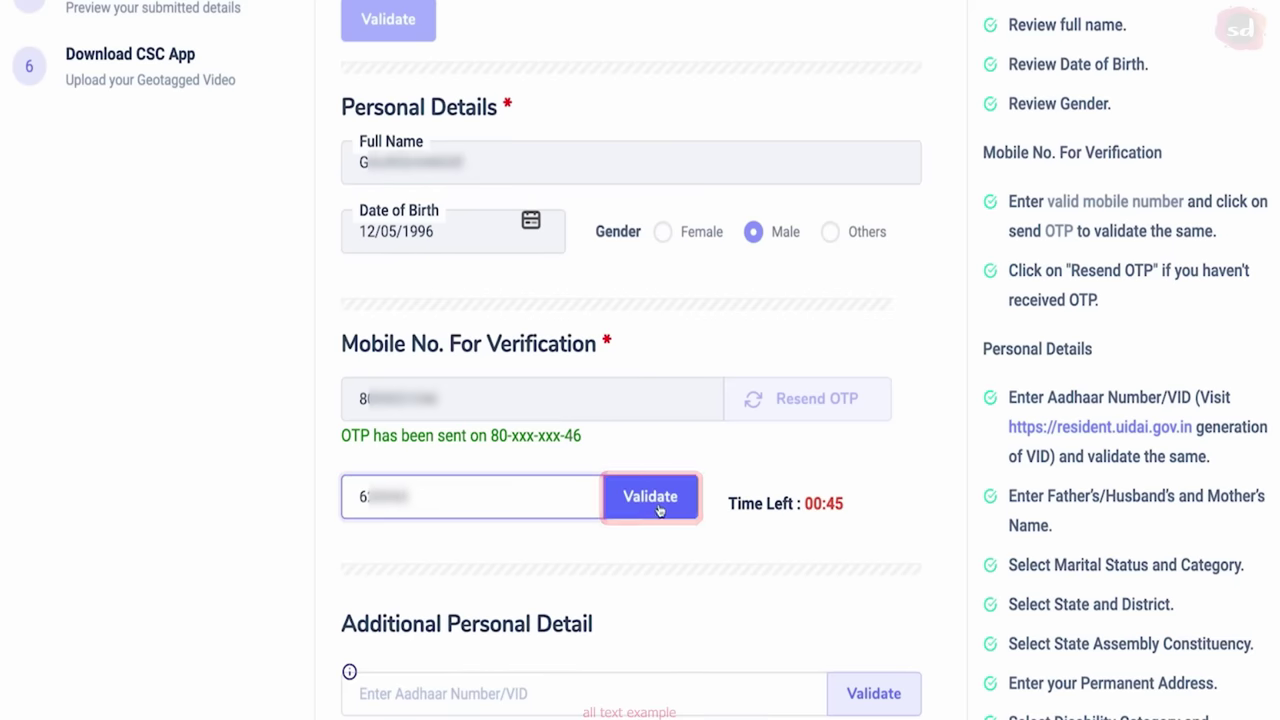
Enter and verify the applicant's Aadhaar number
{"action": "scroll", "coordinate": [660, 489], "scroll_direction": "down", "scroll_amount": 4}
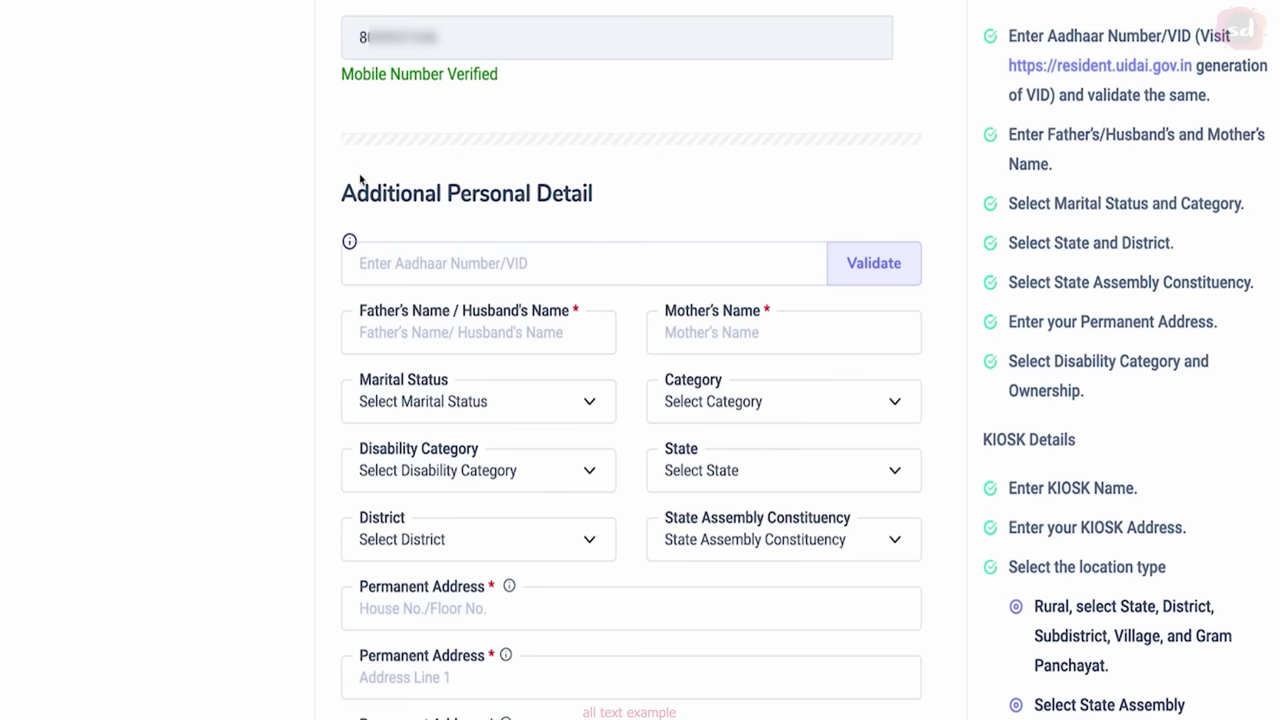
{"action": "left_click", "coordinate": [445, 265]}
{"action": "type", "text": "5"}
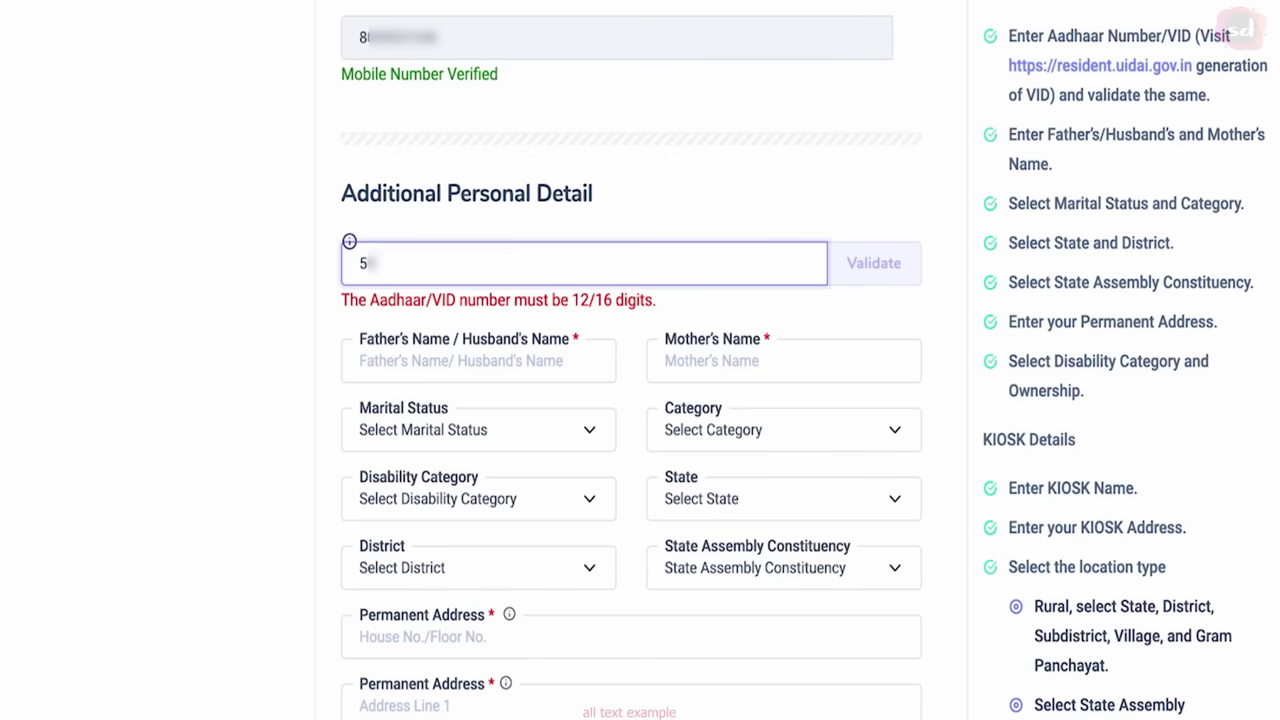
{"action": "type", "text": "000000000"}
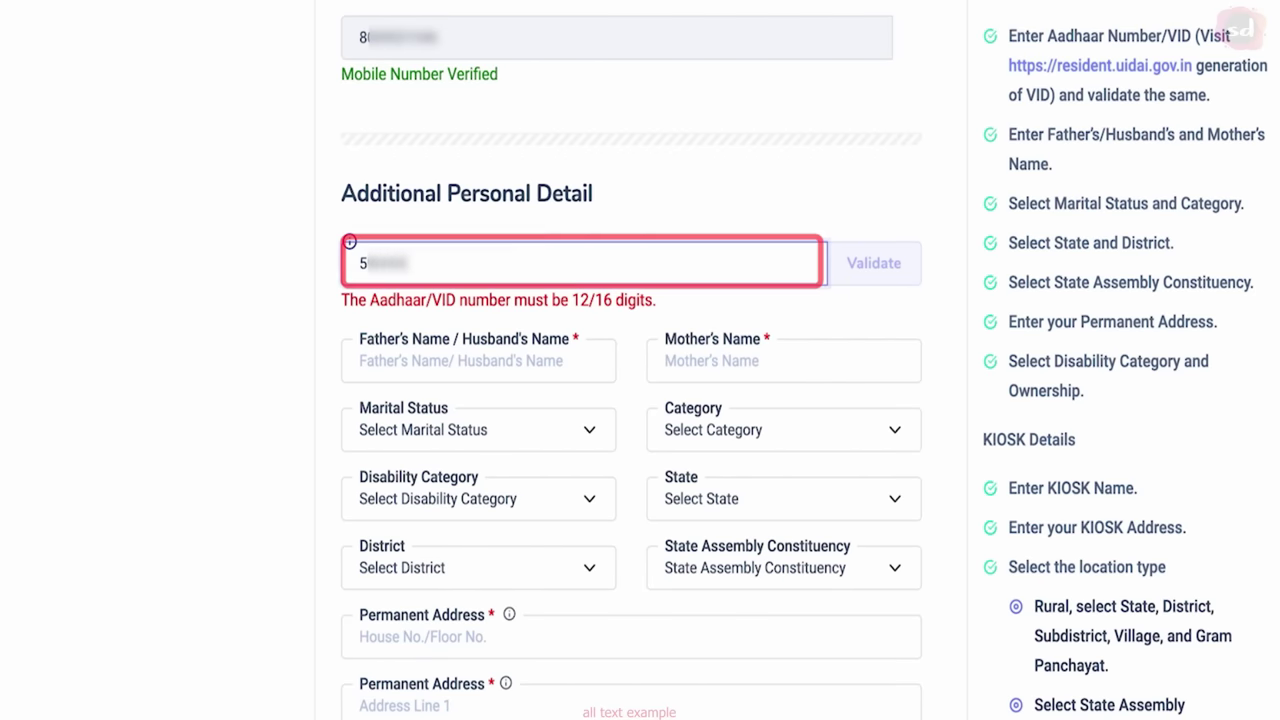
{"action": "key", "text": "Tab"}
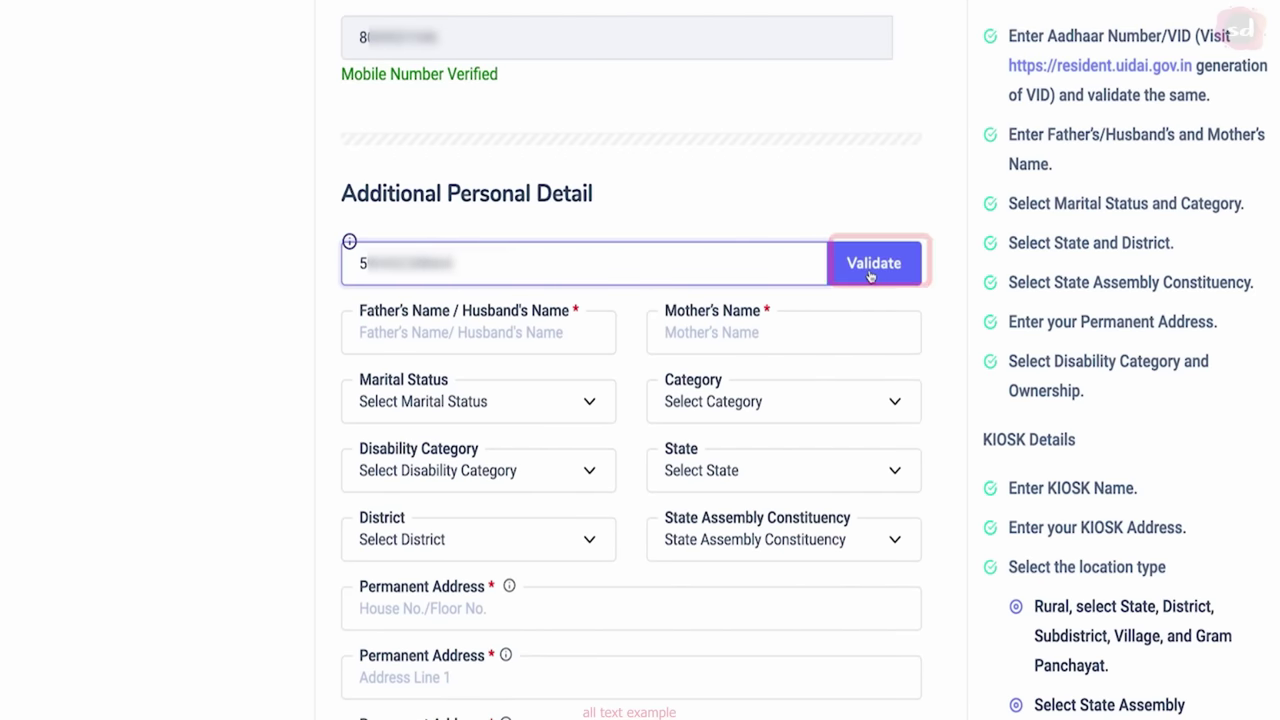
{"action": "left_click", "coordinate": [869, 265]}
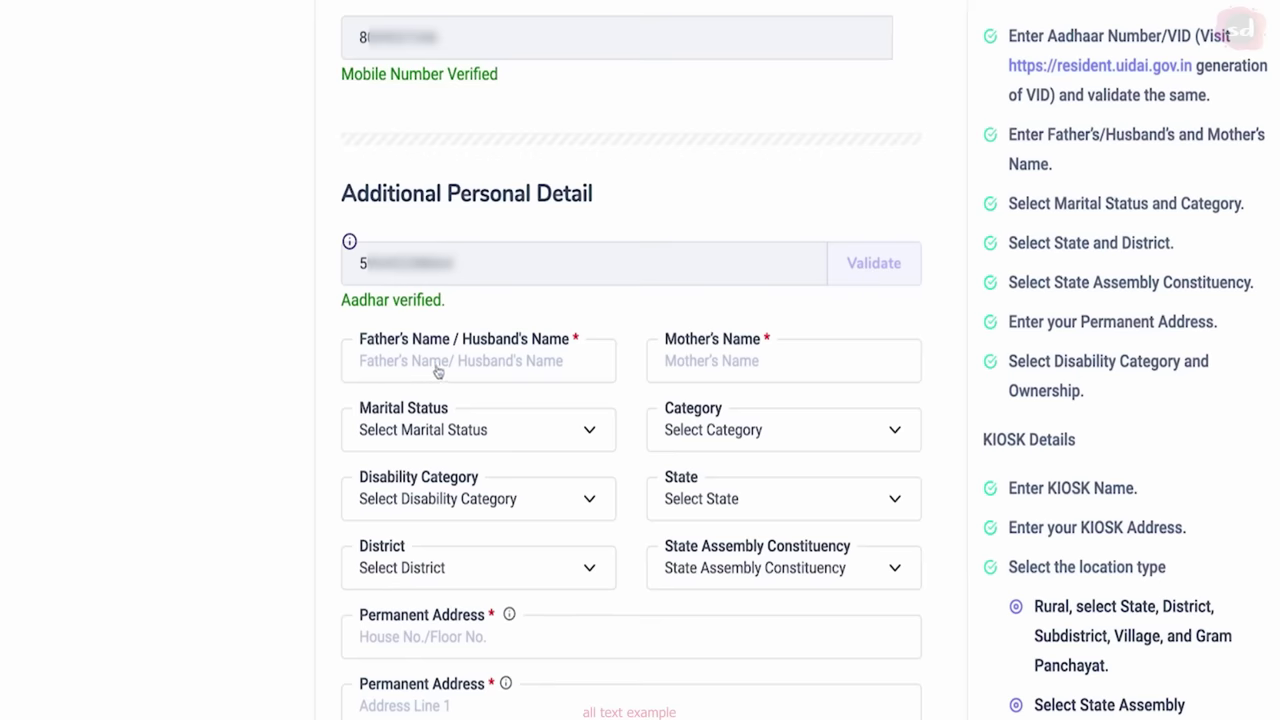
Fill in the father's/husband's and mother's names and set marital status to Married
{"action": "left_click", "coordinate": [435, 367]}
{"action": "type", "text": "B"}
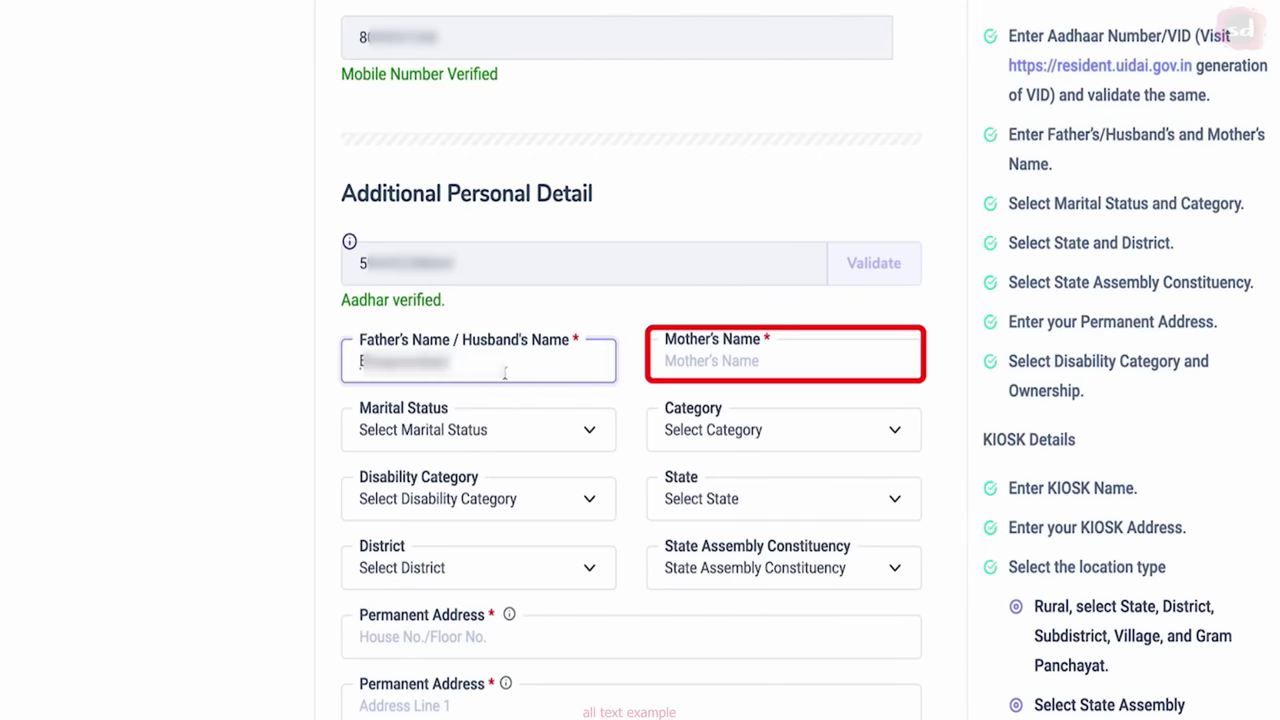
{"action": "left_click", "coordinate": [701, 368]}
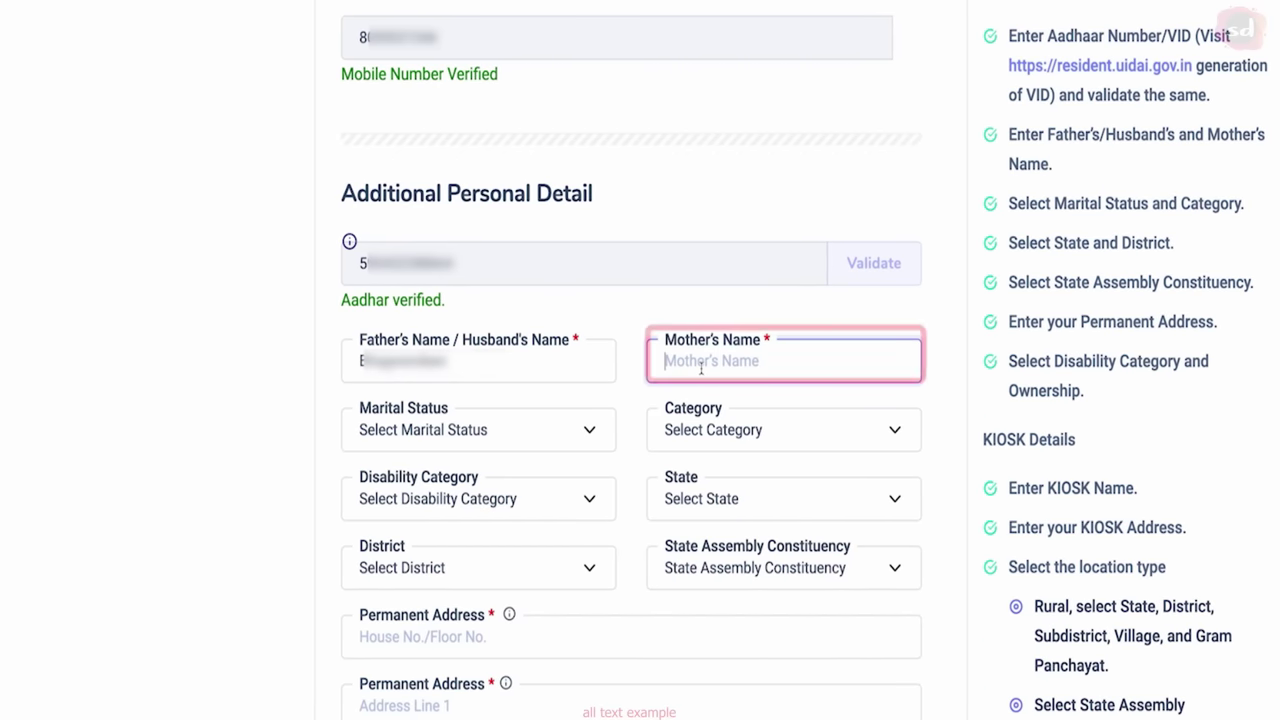
{"action": "type", "text": "Seema"}
{"action": "left_click", "coordinate": [470, 437]}
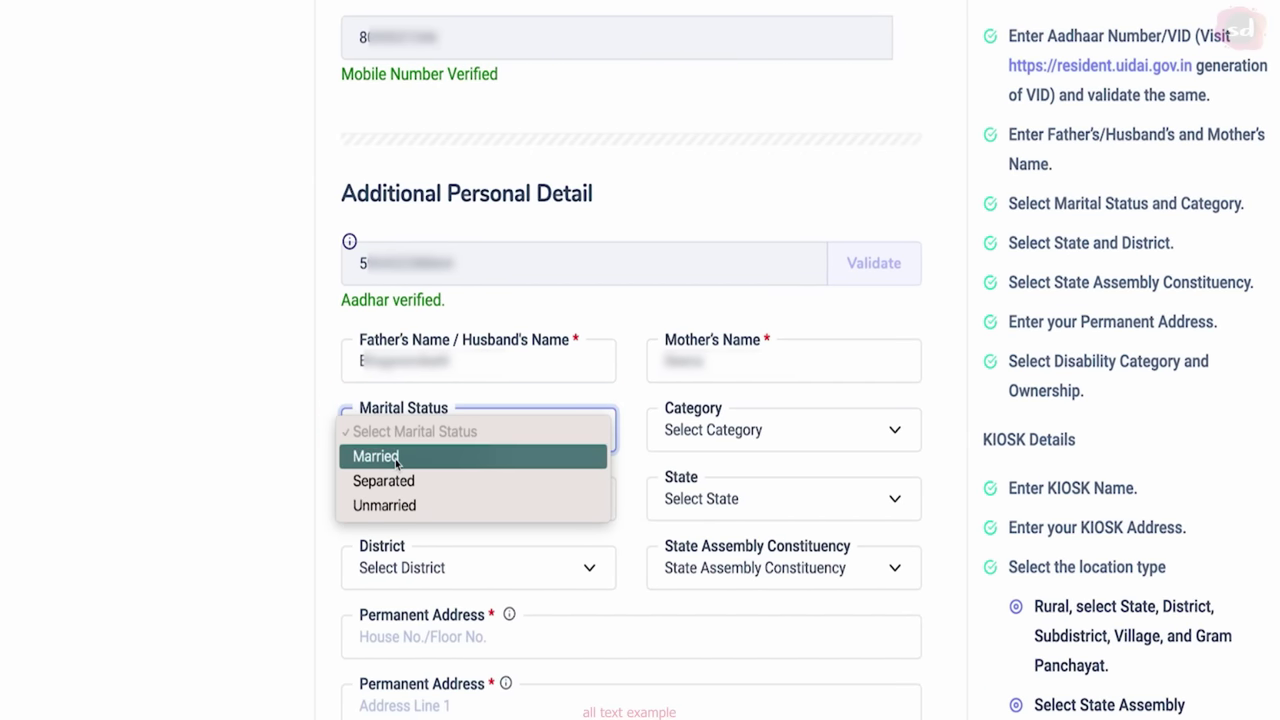
{"action": "left_click", "coordinate": [395, 459]}
{"action": "left_click", "coordinate": [745, 443]}
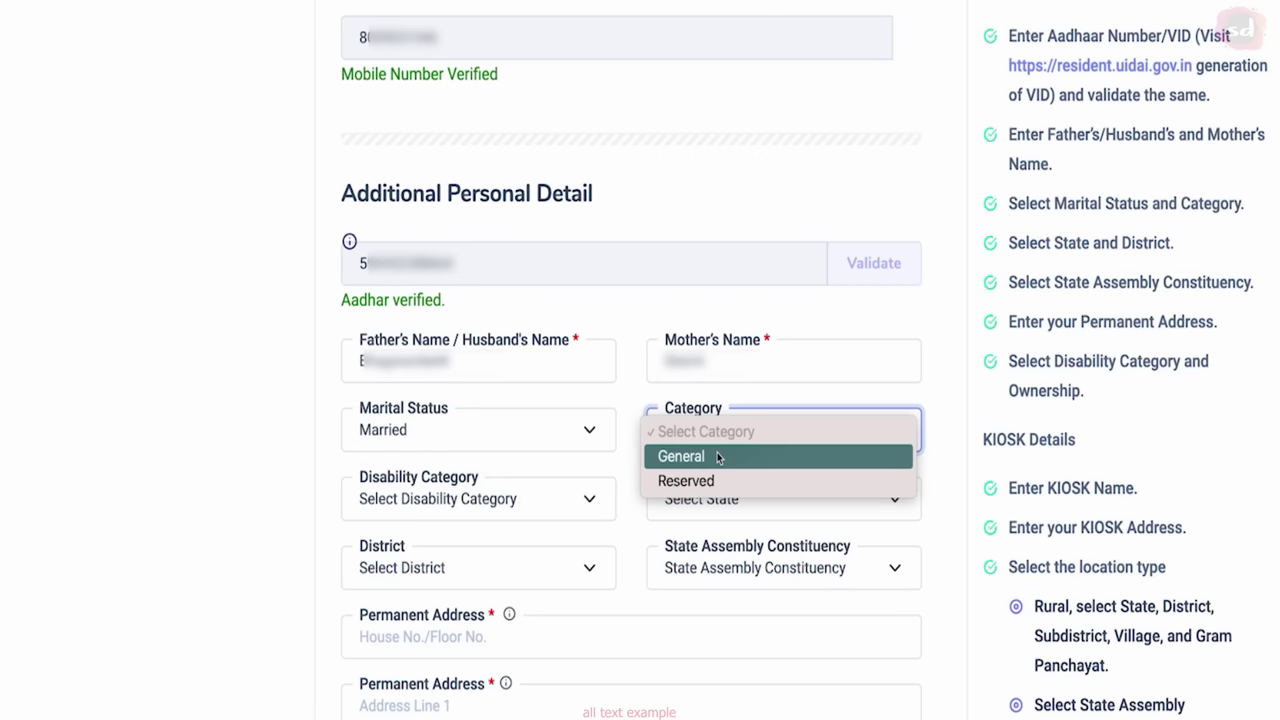
Set category to Reserved, state Uttar Pradesh, district Sitapur, and choose an assembly constituency
{"action": "left_click", "coordinate": [715, 481]}
{"action": "scroll", "coordinate": [510, 147], "scroll_direction": "down", "scroll_amount": 4}
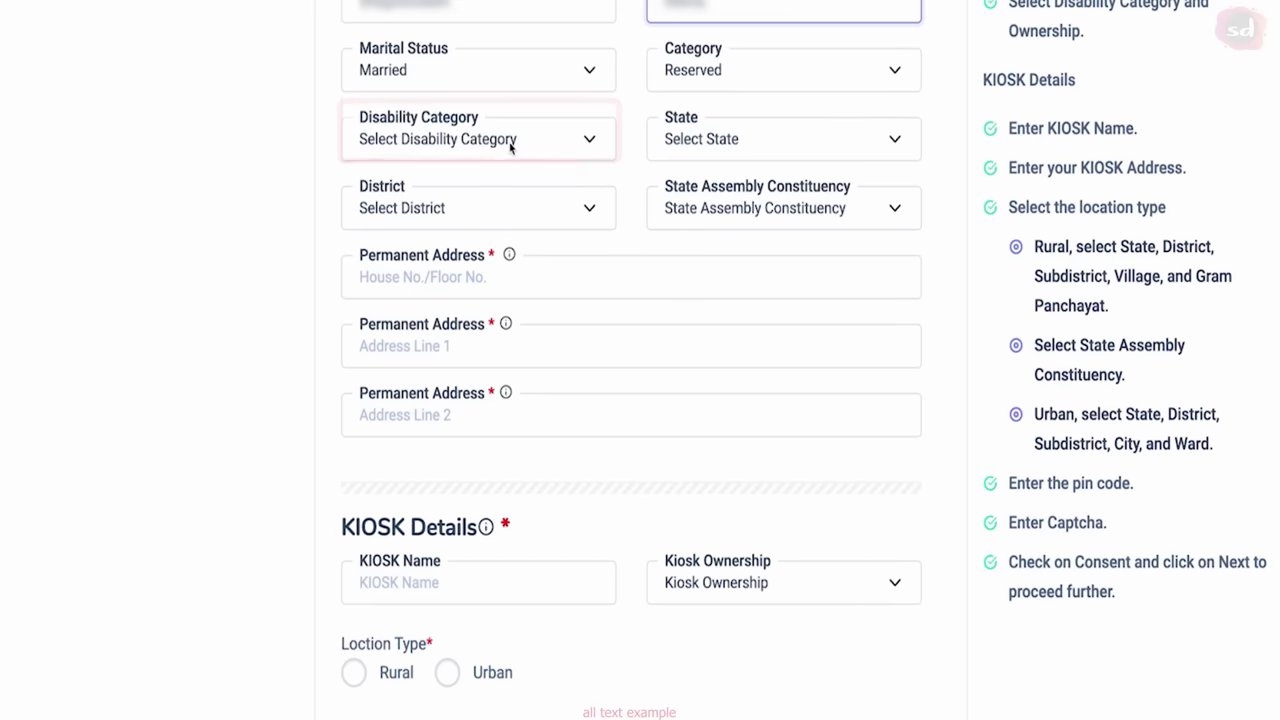
{"action": "left_click", "coordinate": [510, 147]}
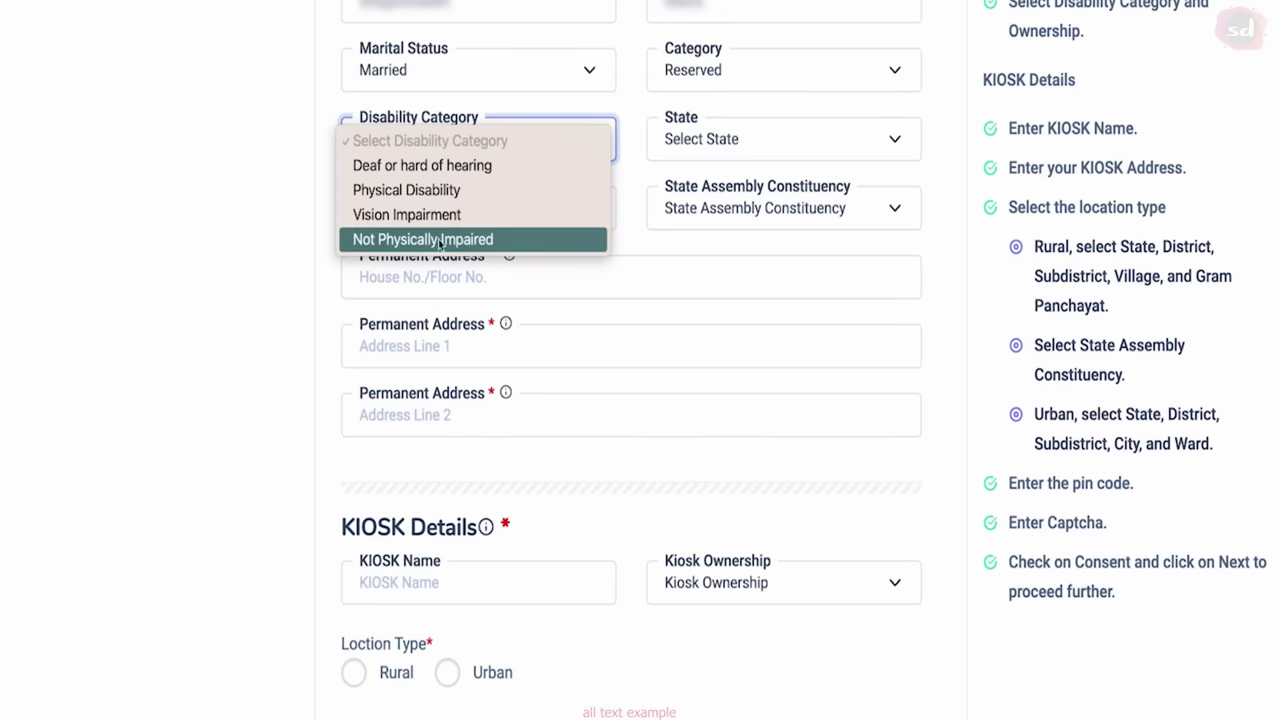
{"action": "left_click", "coordinate": [563, 284]}
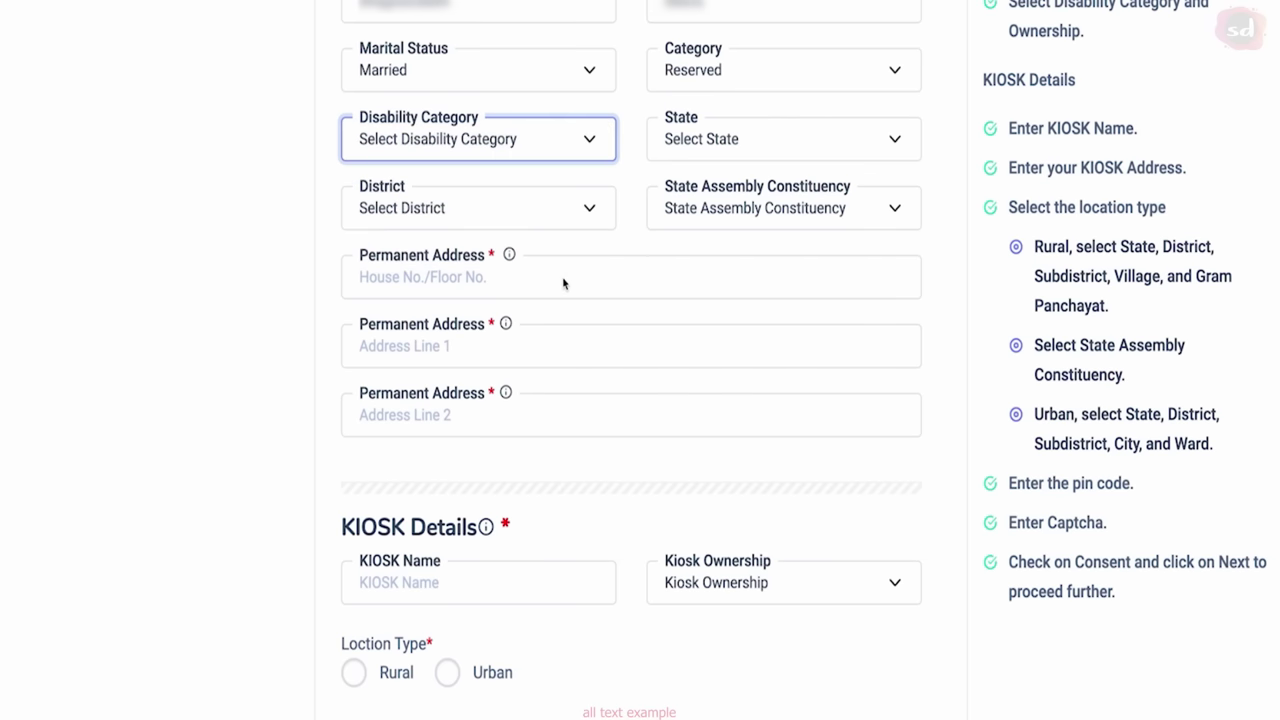
{"action": "left_click", "coordinate": [670, 150]}
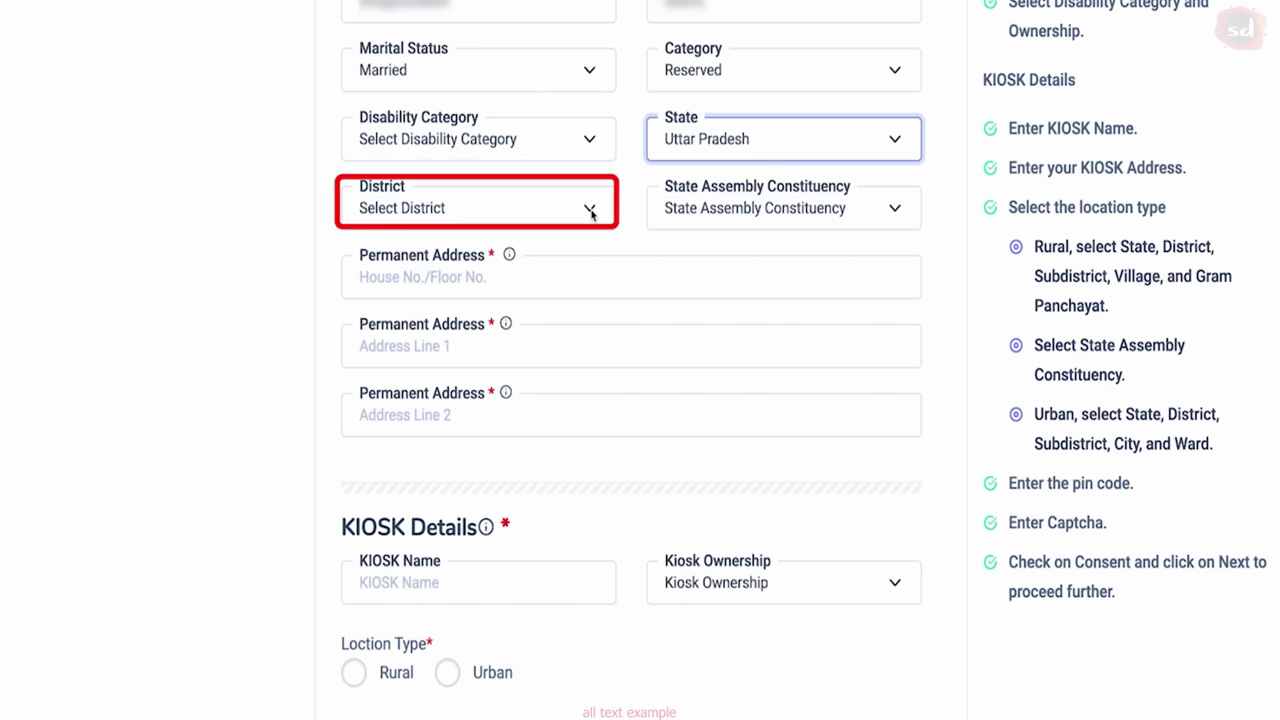
{"action": "left_click", "coordinate": [591, 213]}
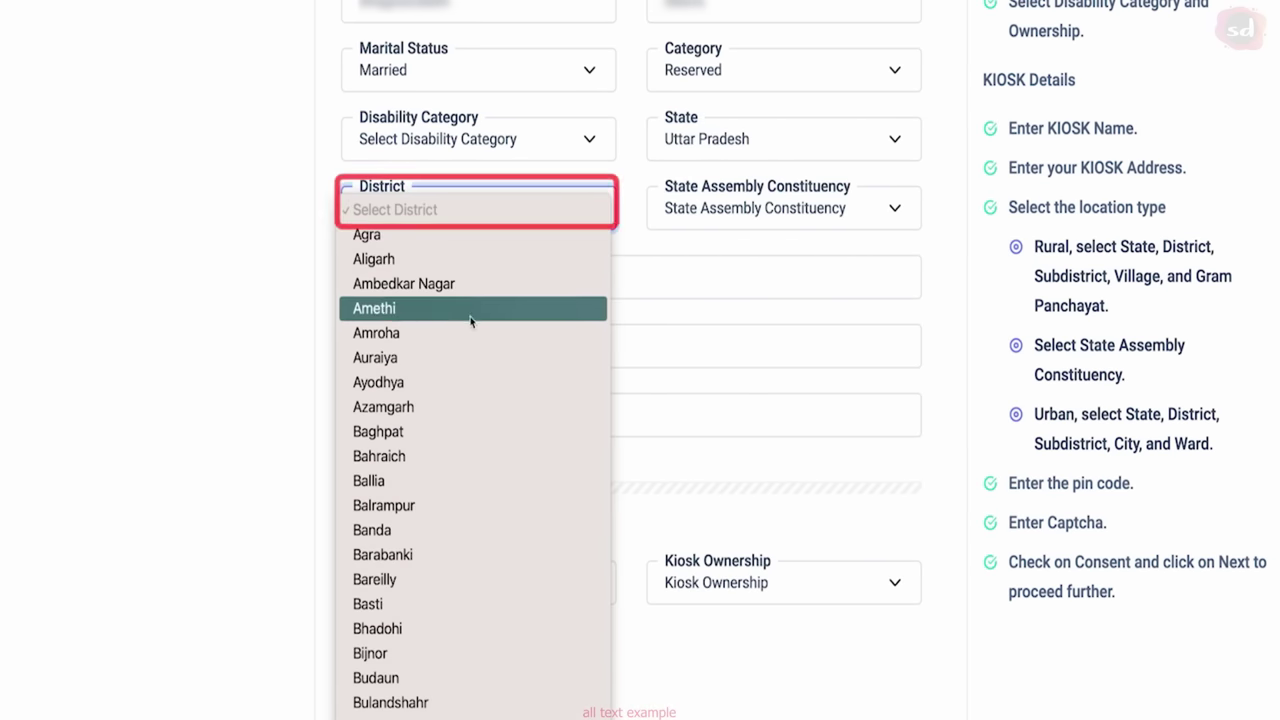
{"action": "left_click", "coordinate": [527, 429]}
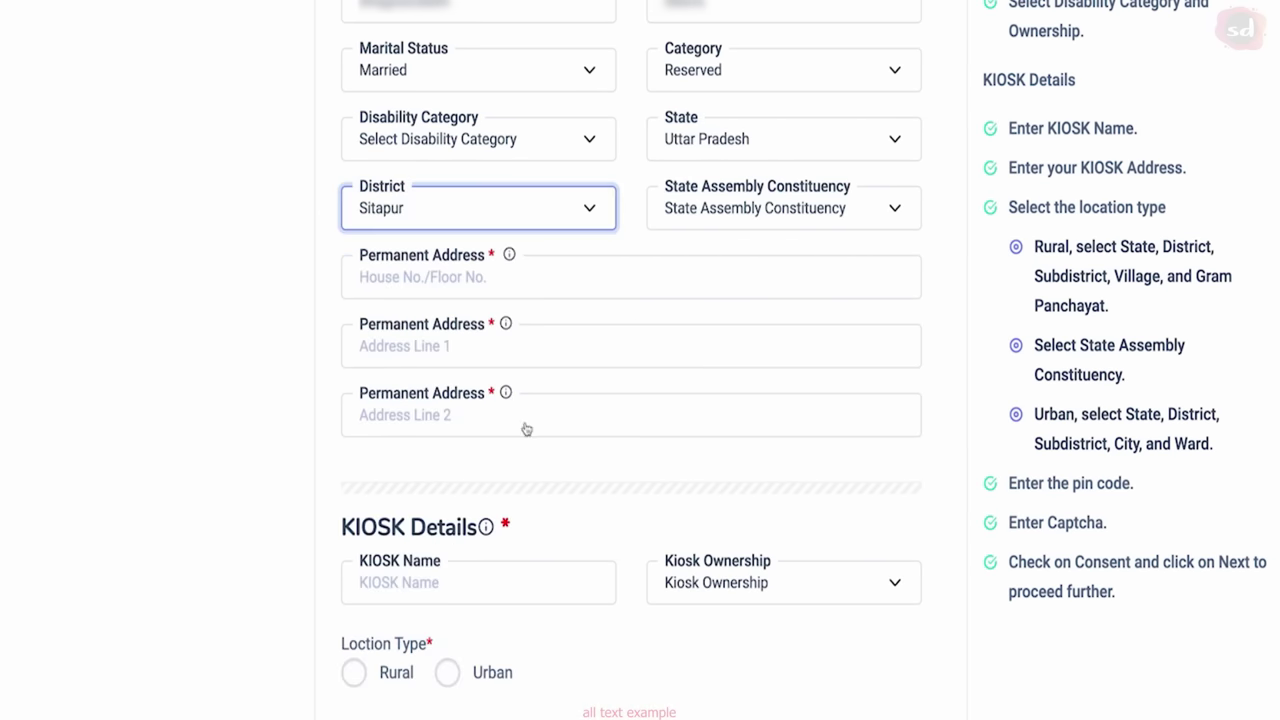
{"action": "left_click", "coordinate": [762, 210]}
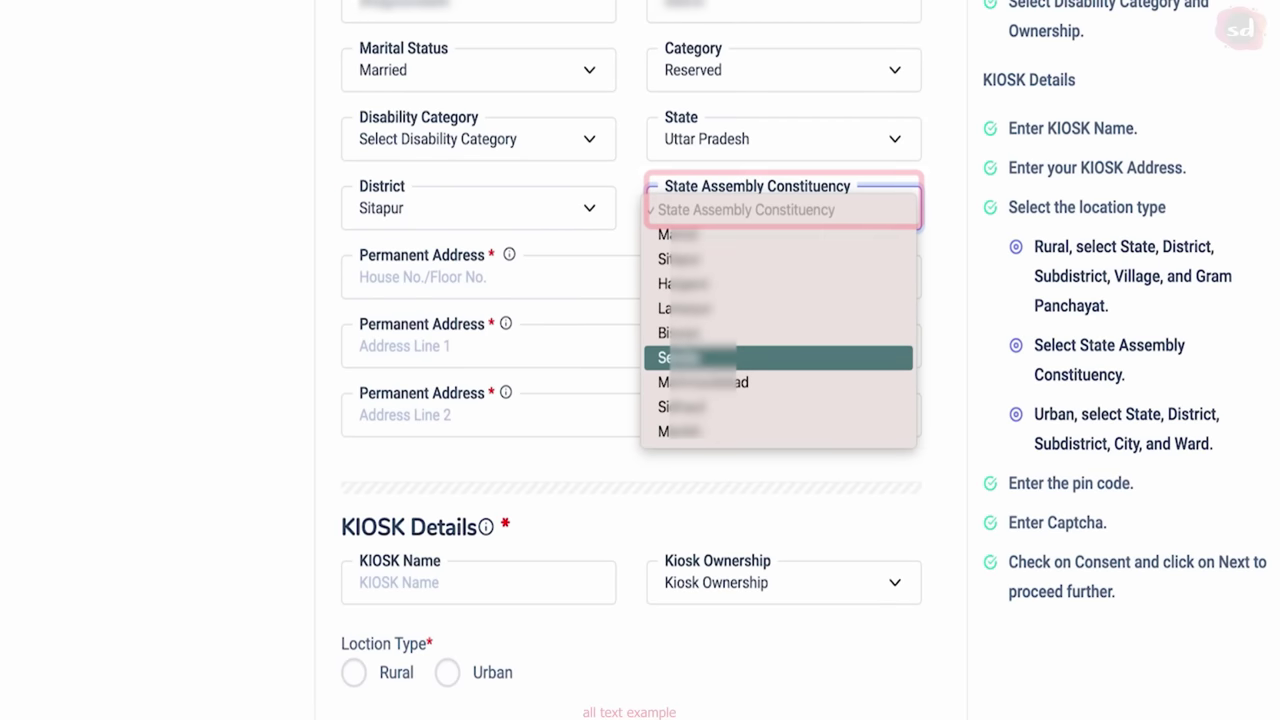
{"action": "left_click", "coordinate": [688, 440]}
Fill in the three permanent address lines
{"action": "left_click", "coordinate": [445, 278]}
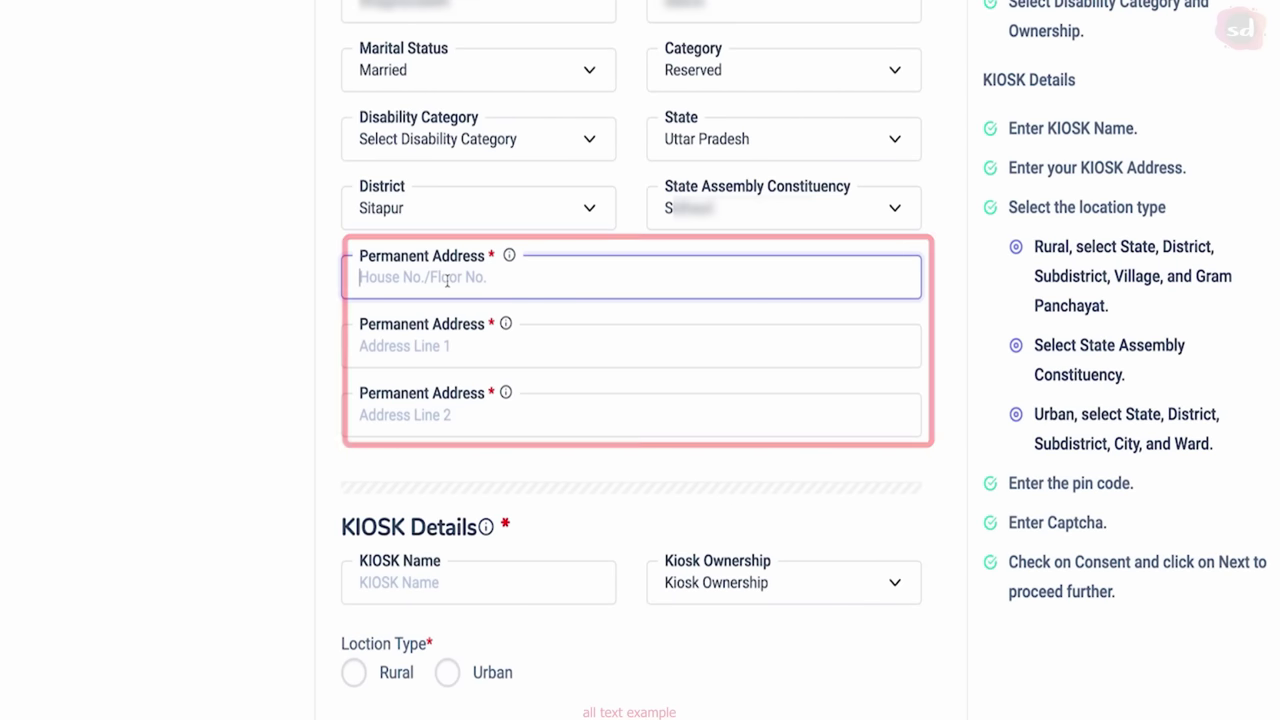
{"action": "type", "text": "Cl"}
{"action": "key", "text": "Tab"}
{"action": "type", "text": "Prem Nagar"}
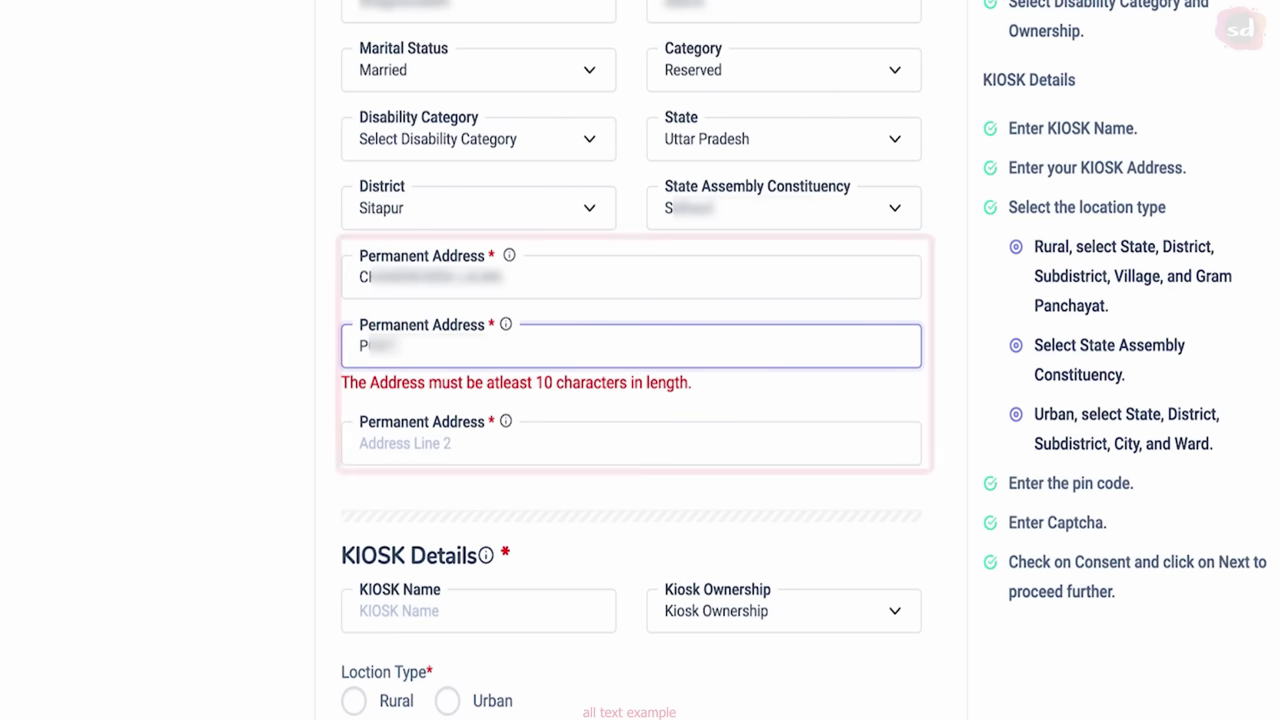
{"action": "left_click", "coordinate": [423, 414]}
{"action": "type", "text": "S"}
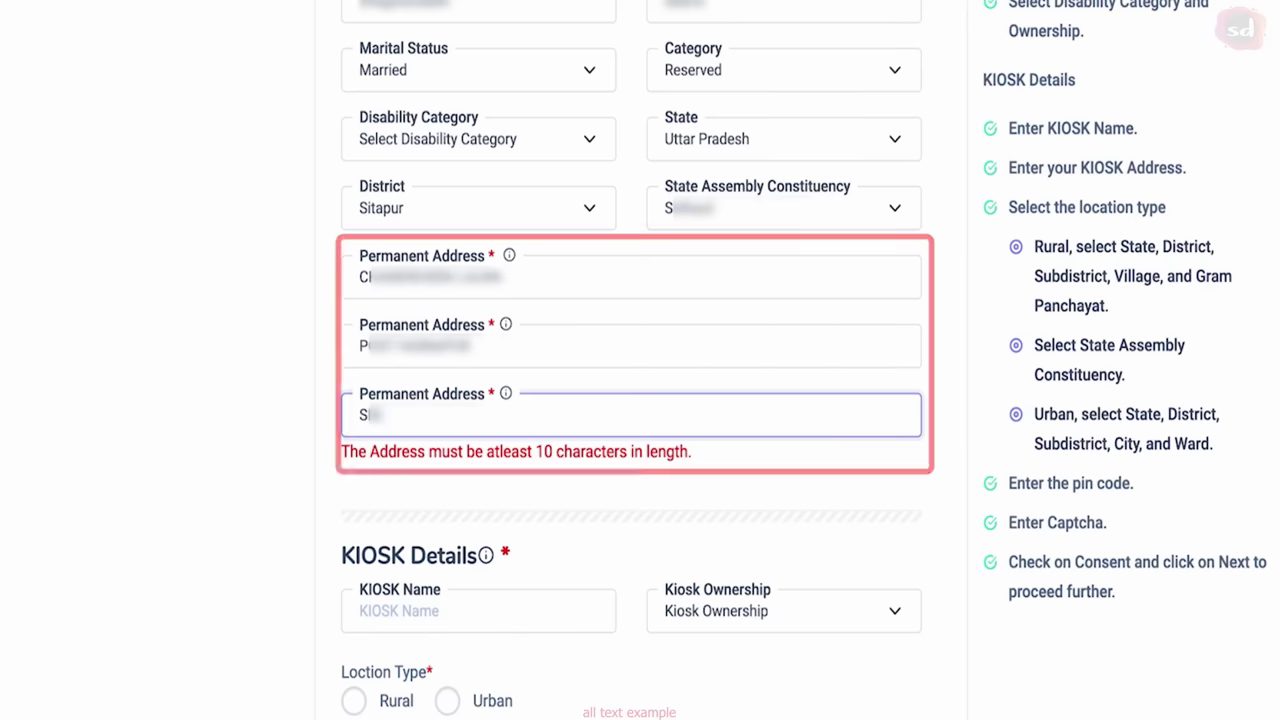
{"action": "type", "text": "itapur Sitapur"}
{"action": "scroll", "coordinate": [420, 414], "scroll_direction": "down", "scroll_amount": 4}
{"action": "left_click", "coordinate": [406, 224]}
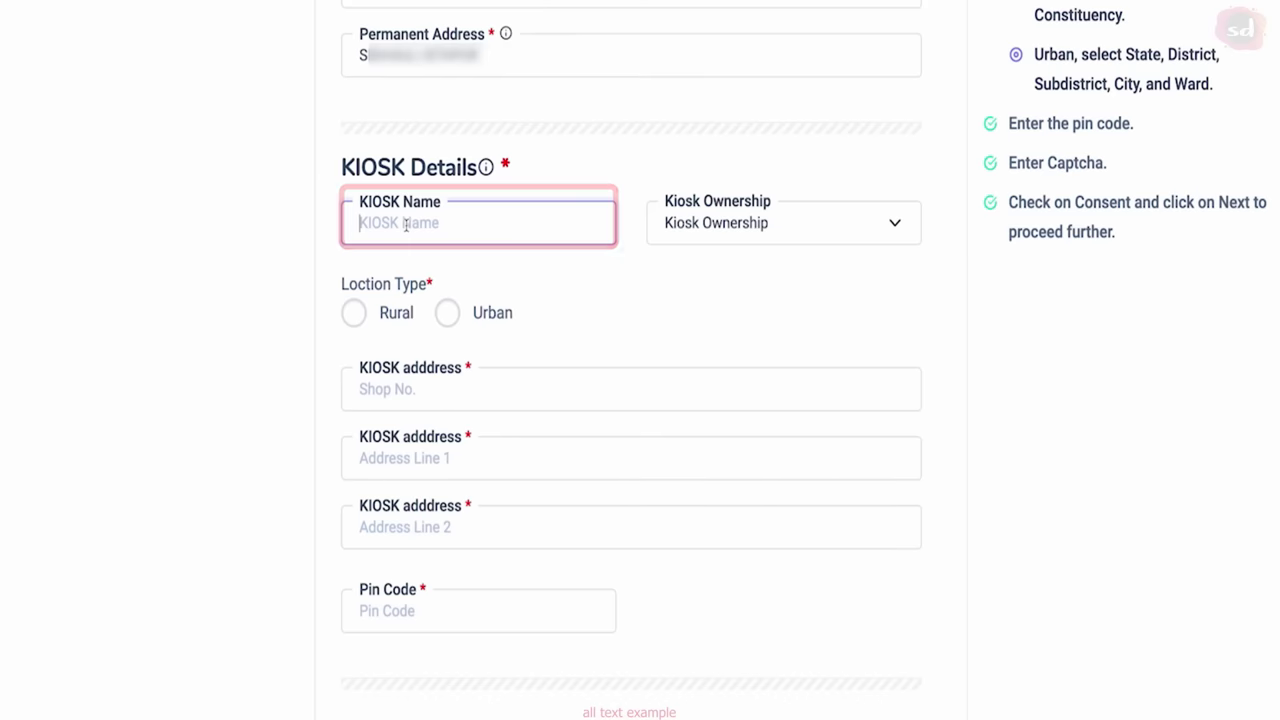
Enter the kiosk name, choose Owned as kiosk ownership and Rural as location type
{"action": "type", "text": "Ga"}
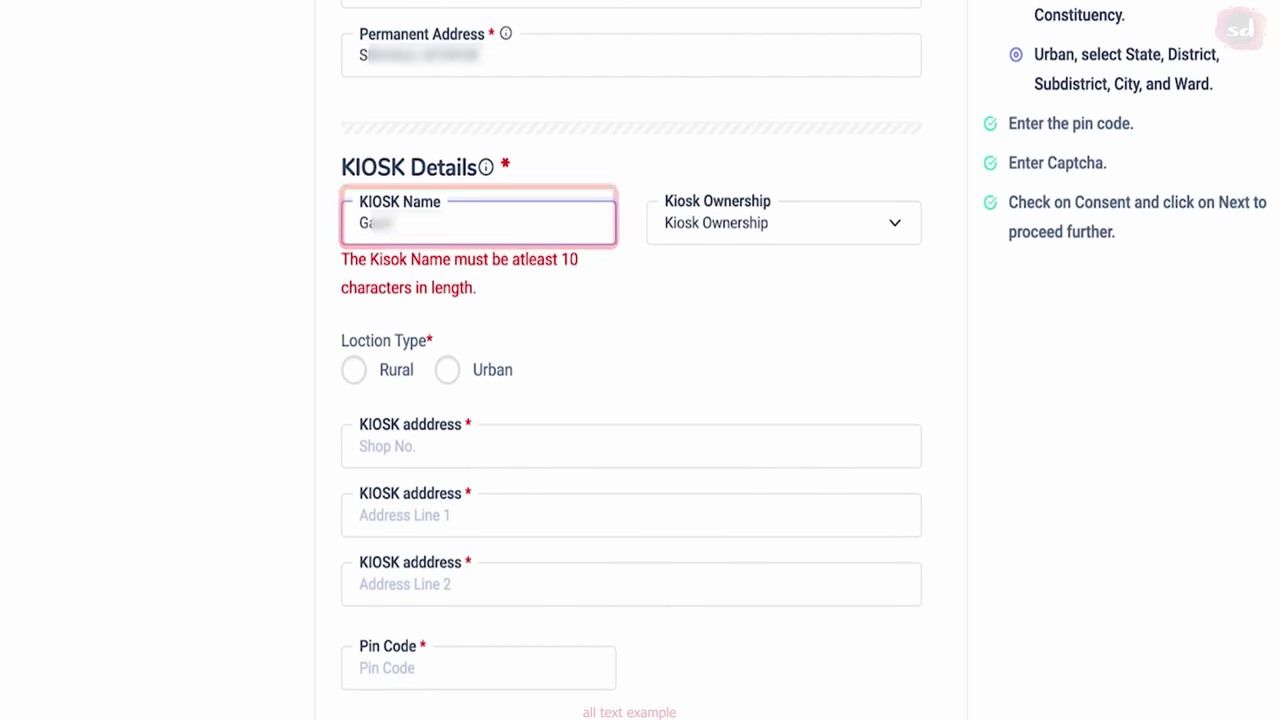
{"action": "type", "text": "nesh"}
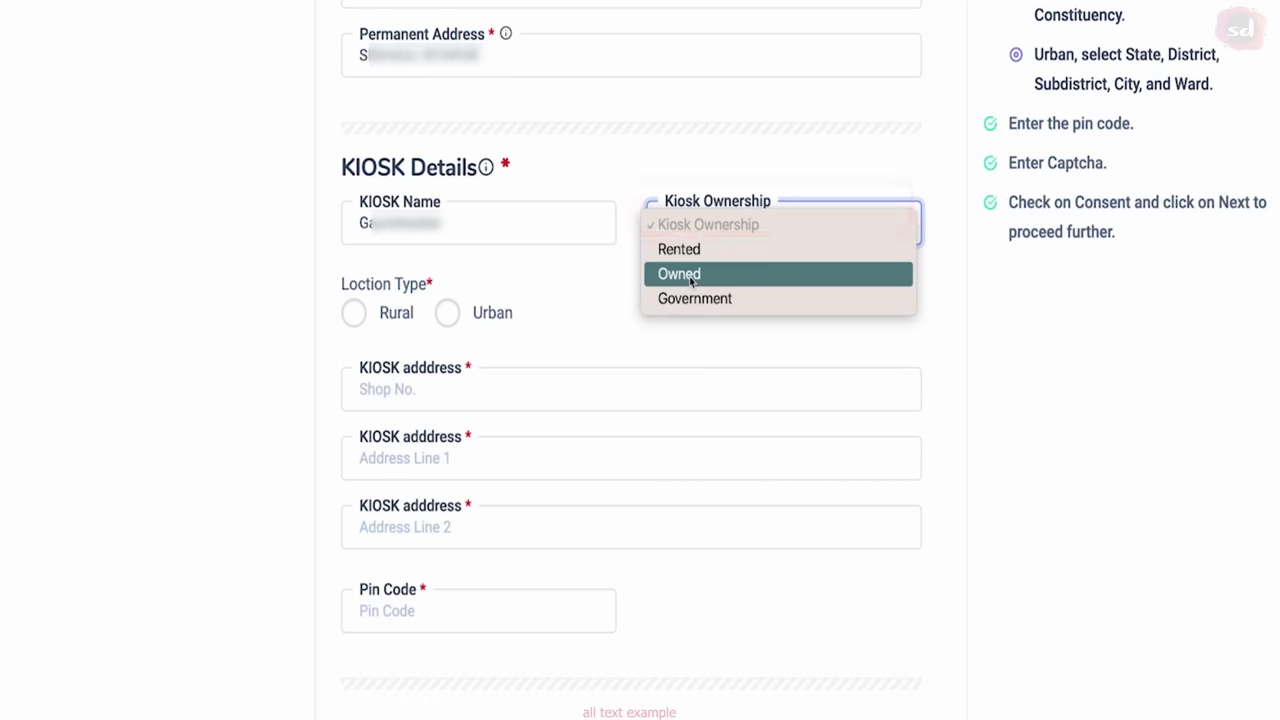
{"action": "left_click", "coordinate": [690, 275]}
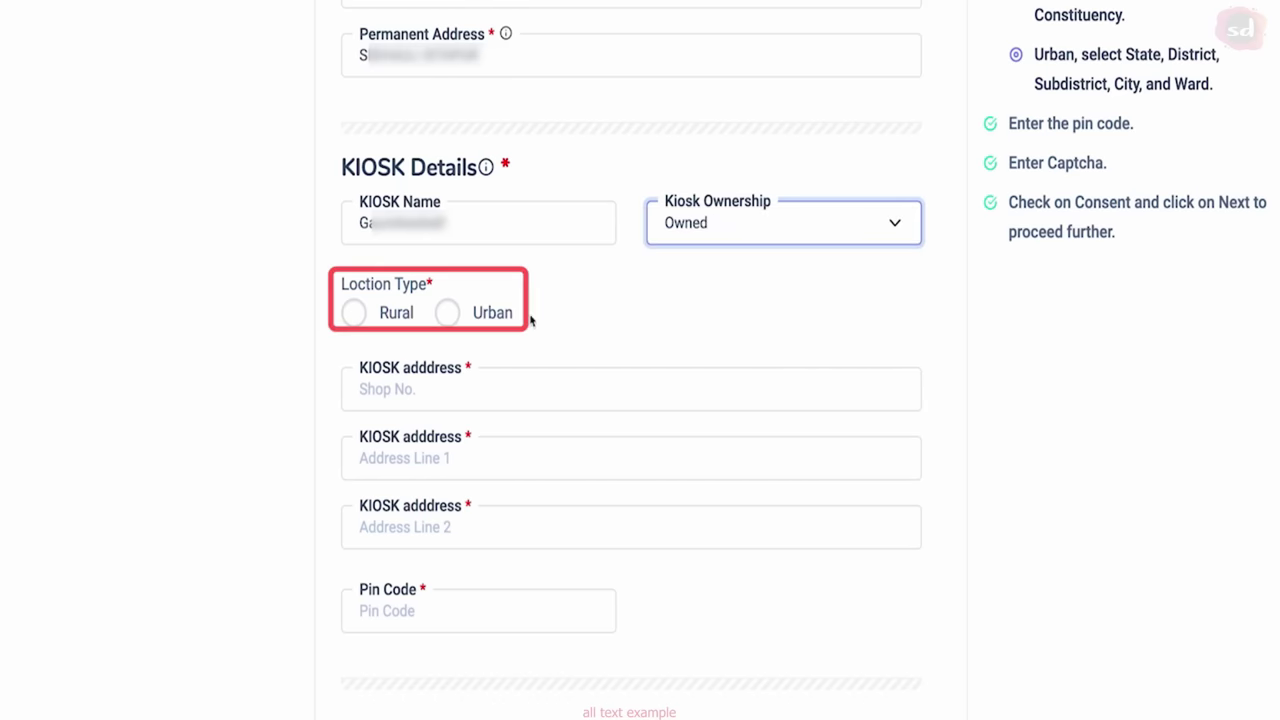
{"action": "left_click", "coordinate": [354, 313]}
{"action": "scroll", "coordinate": [423, 189], "scroll_direction": "down", "scroll_amount": 2}
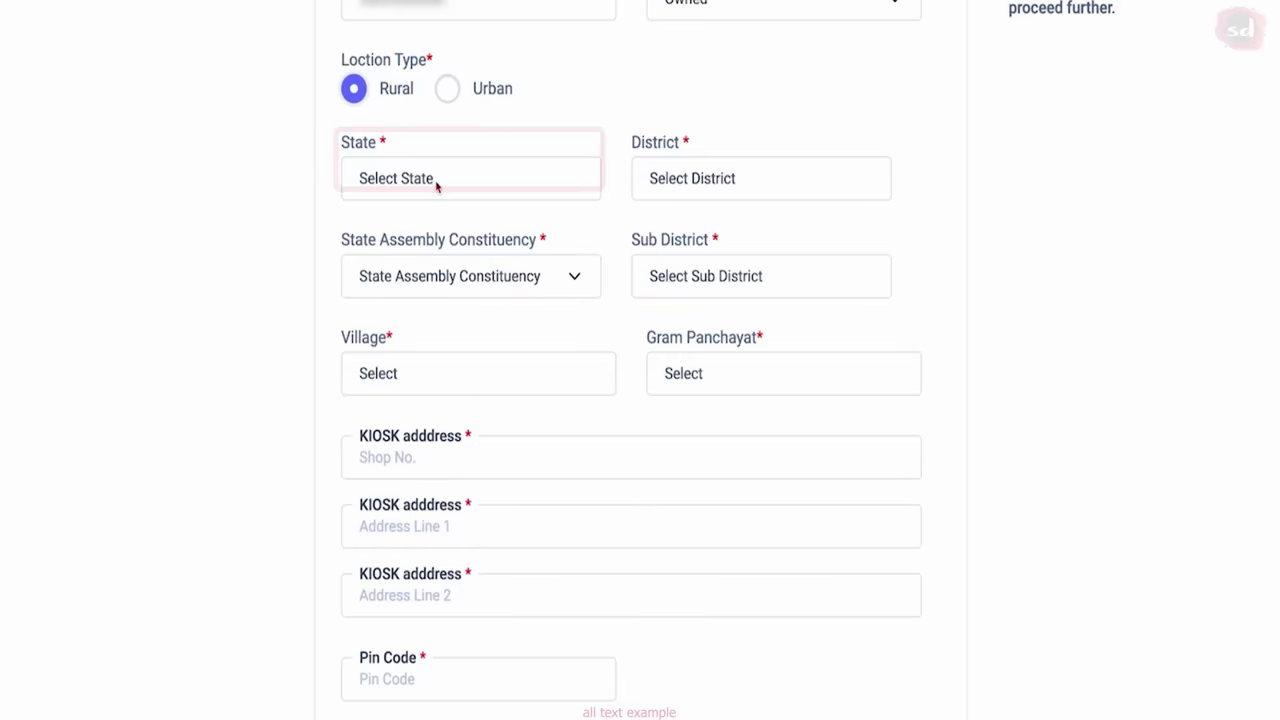
Set the kiosk location to Uttar Pradesh and Sitapur, pick the constituency, and enter the kiosk address
{"action": "left_click", "coordinate": [434, 186]}
{"action": "type", "text": "u"}
{"action": "key", "text": "Return"}
{"action": "left_click", "coordinate": [728, 190]}
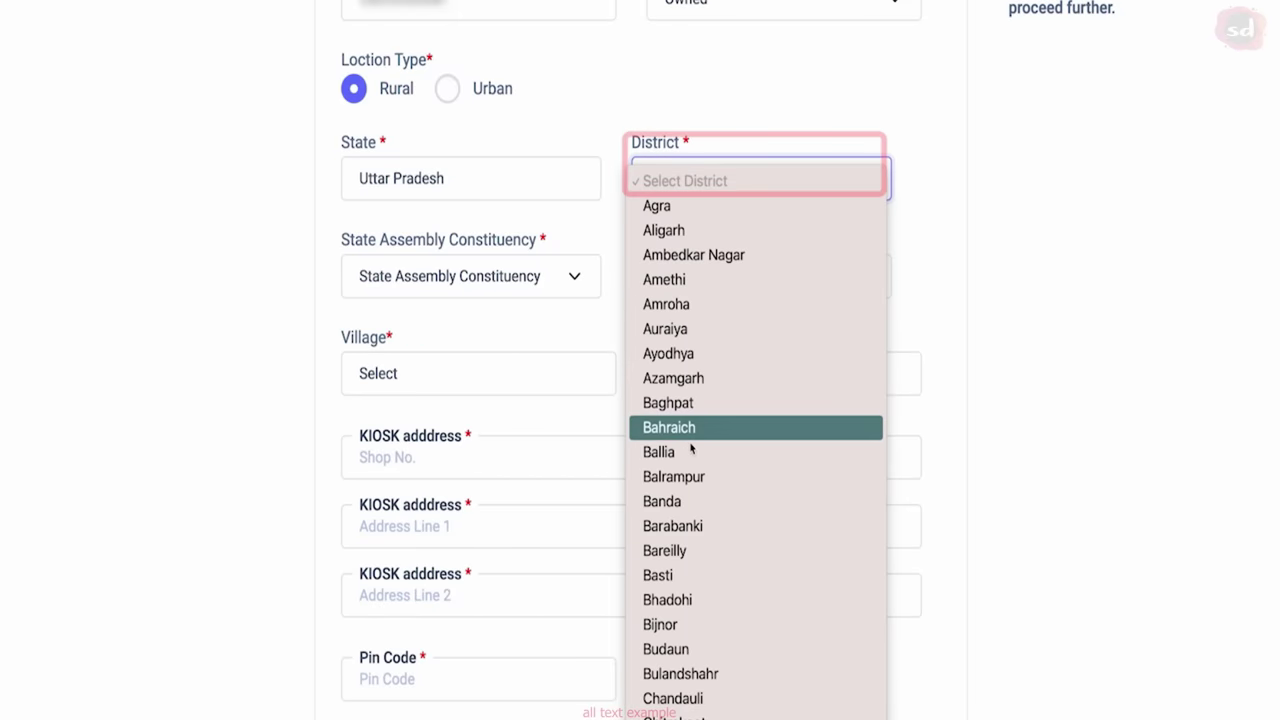
{"action": "type", "text": "sit"}
{"action": "key", "text": "Return"}
{"action": "left_click", "coordinate": [531, 280]}
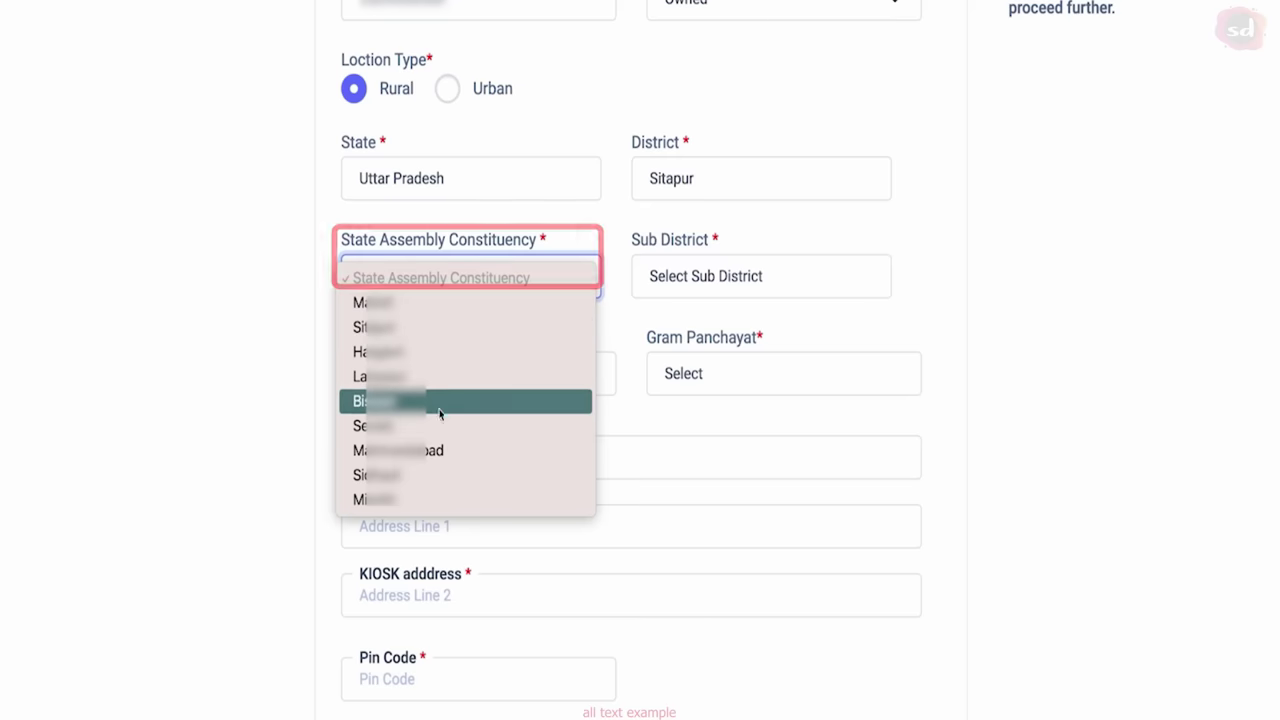
{"action": "key", "text": "Up"}
{"action": "key", "text": "Up"}
{"action": "key", "text": "Up"}
{"action": "key", "text": "Up"}
{"action": "key", "text": "Up"}
{"action": "key", "text": "Up"}
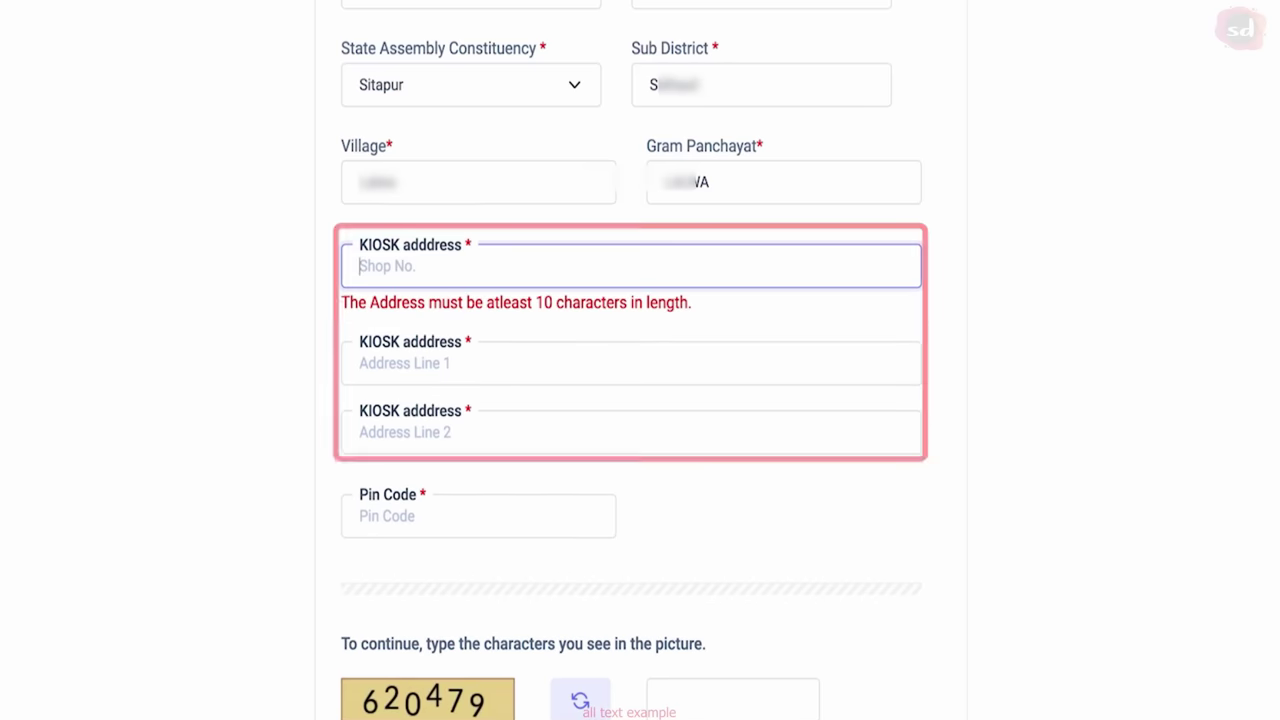
{"action": "type", "text": "Chak"}
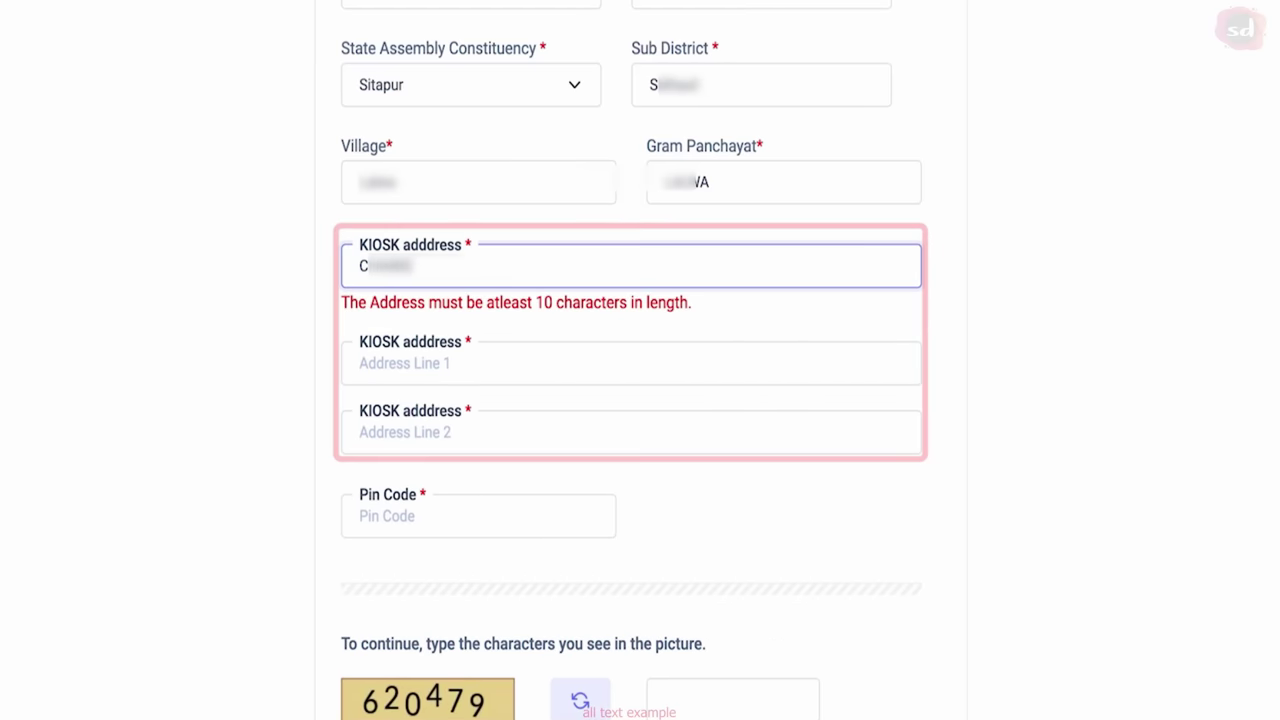
{"action": "type", "text": "ra Roa"}
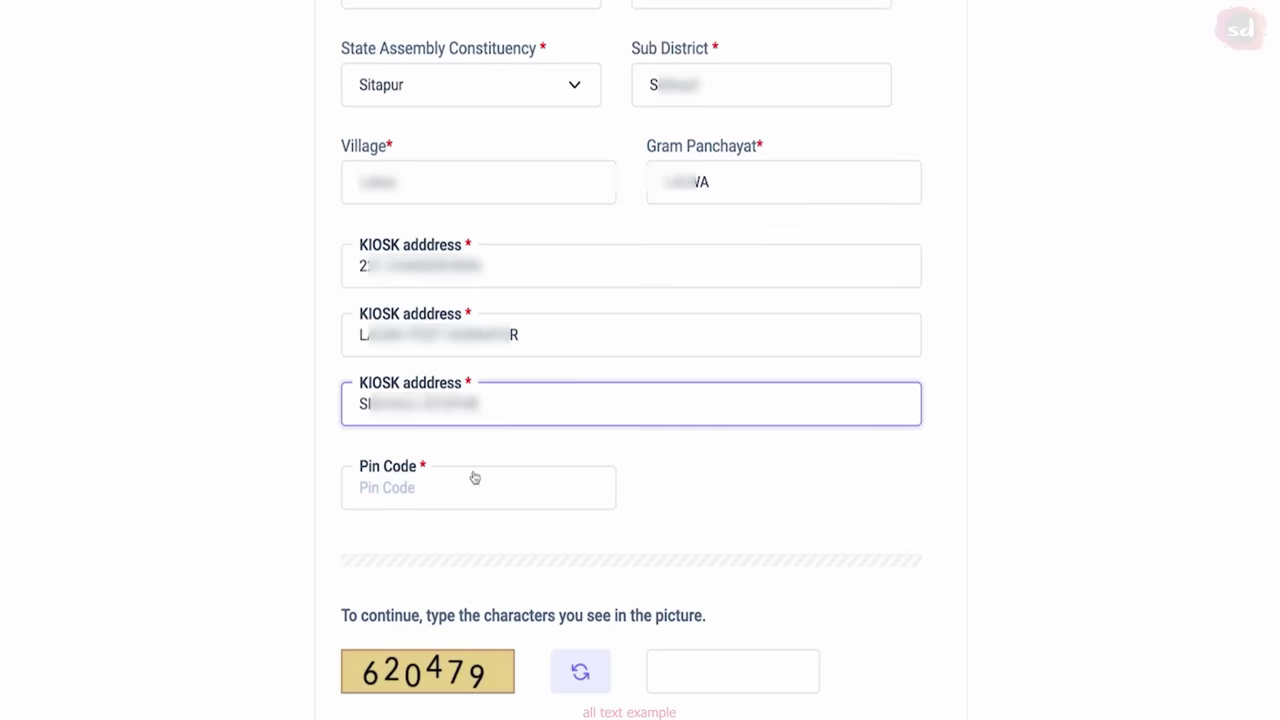
Enter the kiosk pin code and captcha, tick the Aadhaar VID consent, and continue
{"action": "left_click", "coordinate": [475, 478]}
{"action": "type", "text": "261"}
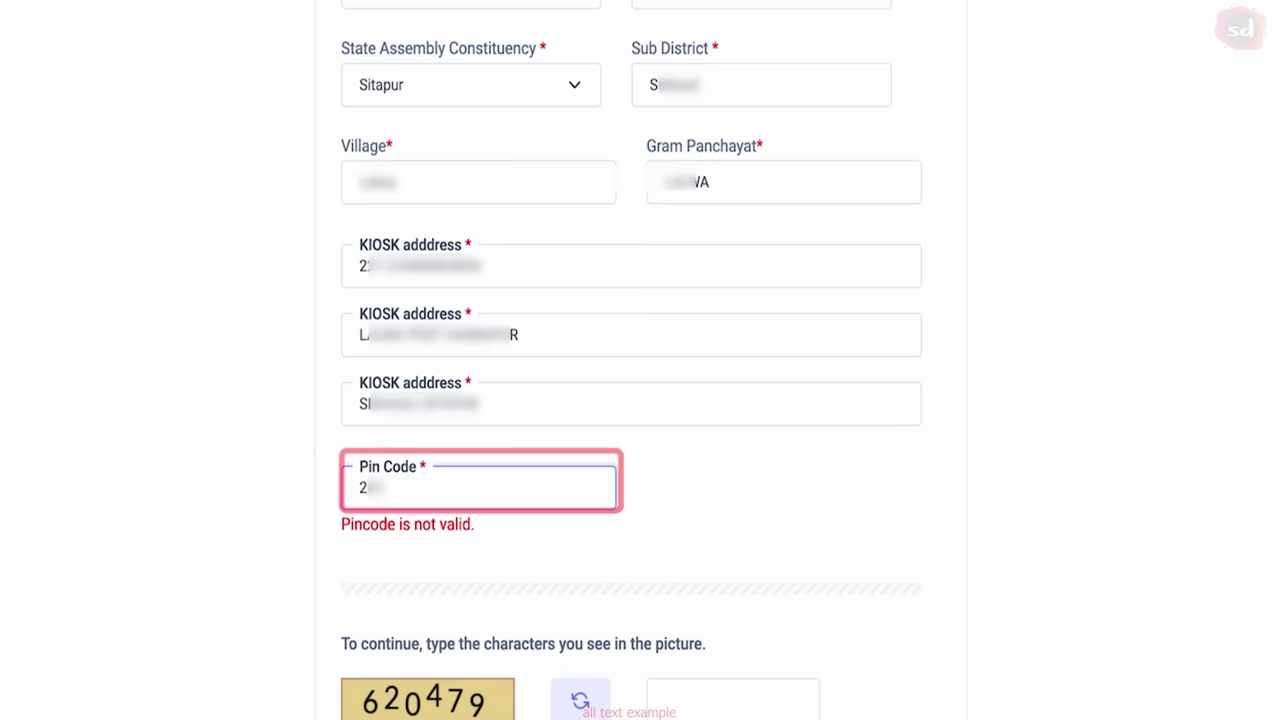
{"action": "scroll", "coordinate": [640, 450], "scroll_direction": "down", "scroll_amount": 2}
{"action": "left_click", "coordinate": [732, 493]}
{"action": "type", "text": "62047"}
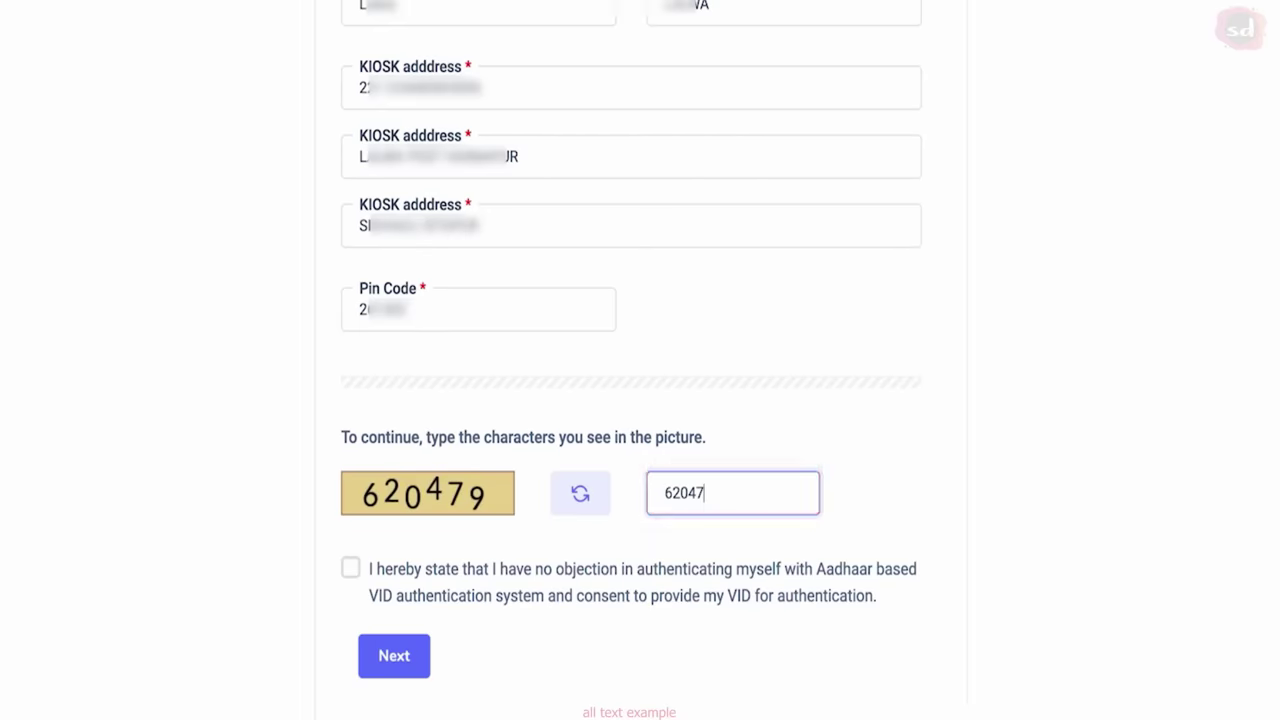
{"action": "type", "text": "9"}
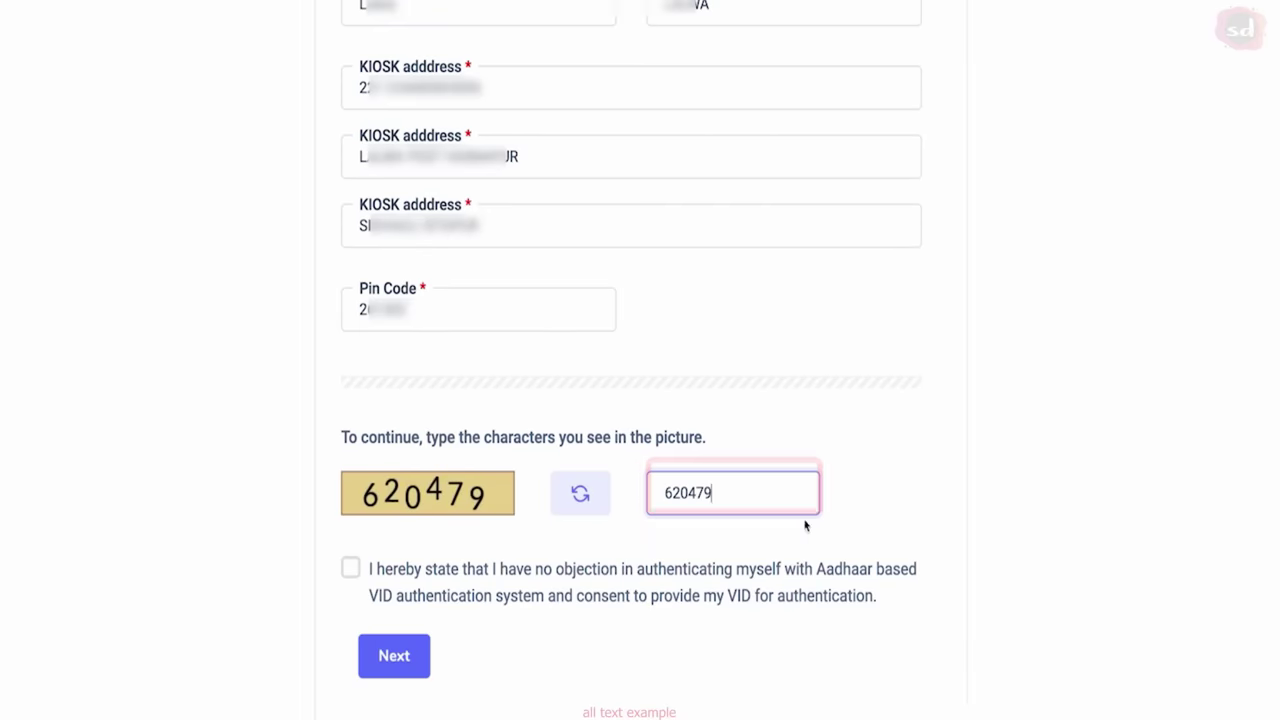
{"action": "scroll", "coordinate": [805, 525], "scroll_direction": "down", "scroll_amount": 2}
{"action": "left_click", "coordinate": [452, 398]}
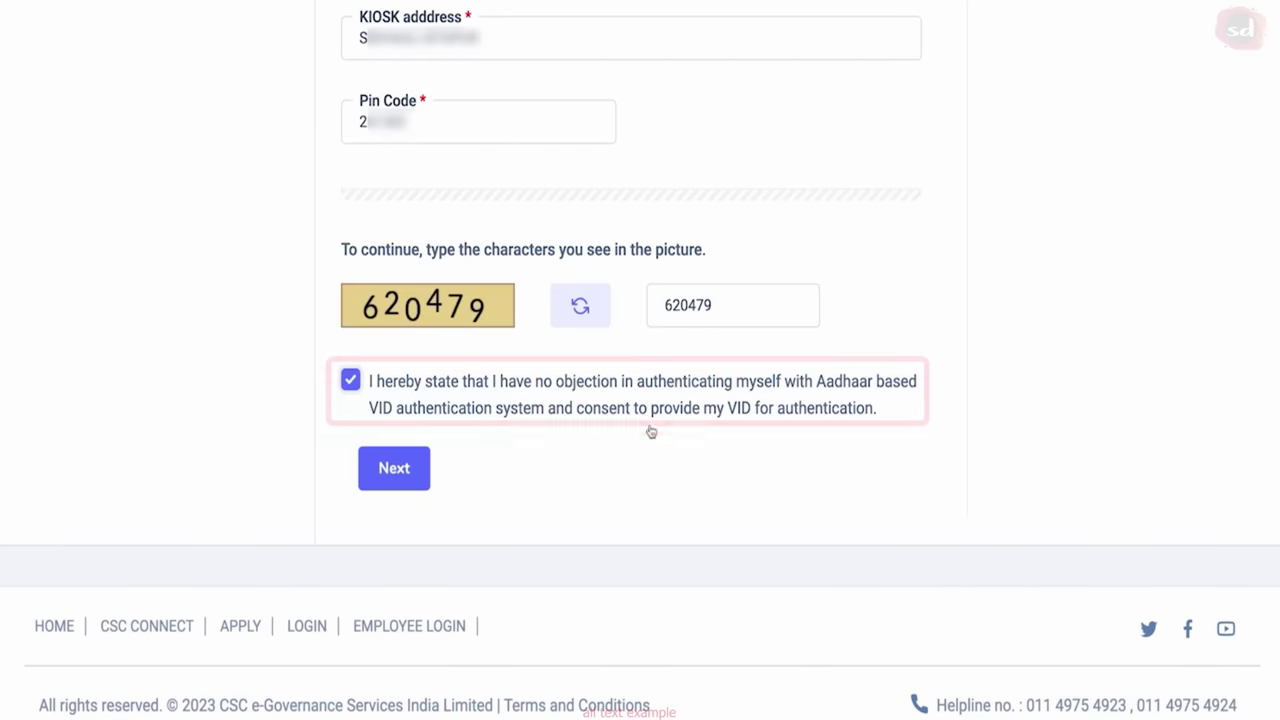
{"action": "left_click", "coordinate": [390, 478]}
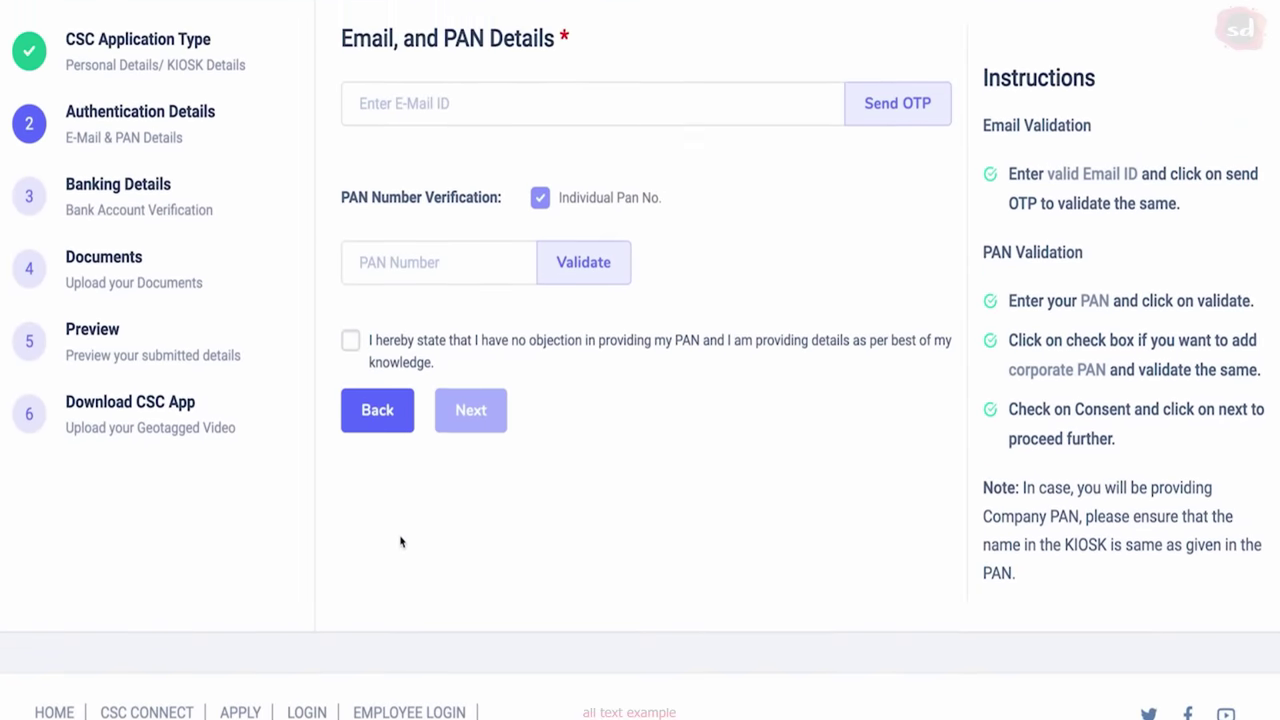
Verify the applicant's e-mail address with the one-time code received
{"action": "scroll", "coordinate": [400, 542], "scroll_direction": "up", "scroll_amount": 1}
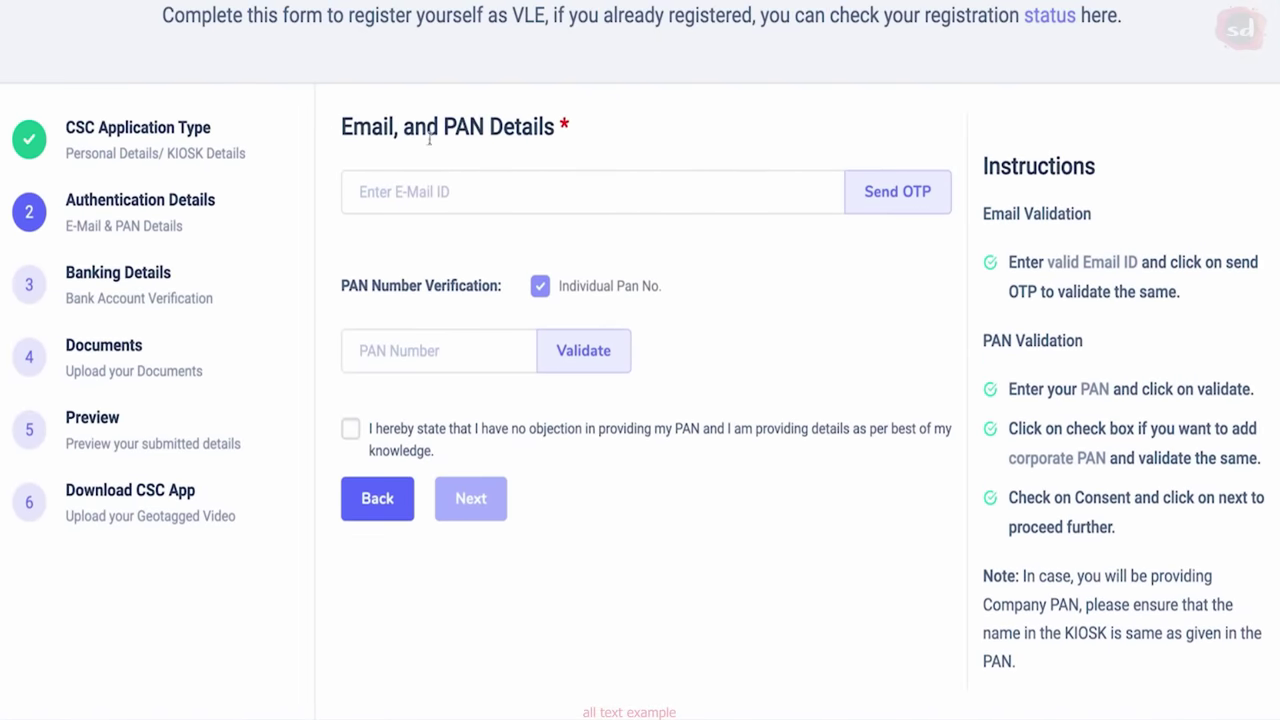
{"action": "left_click", "coordinate": [716, 192]}
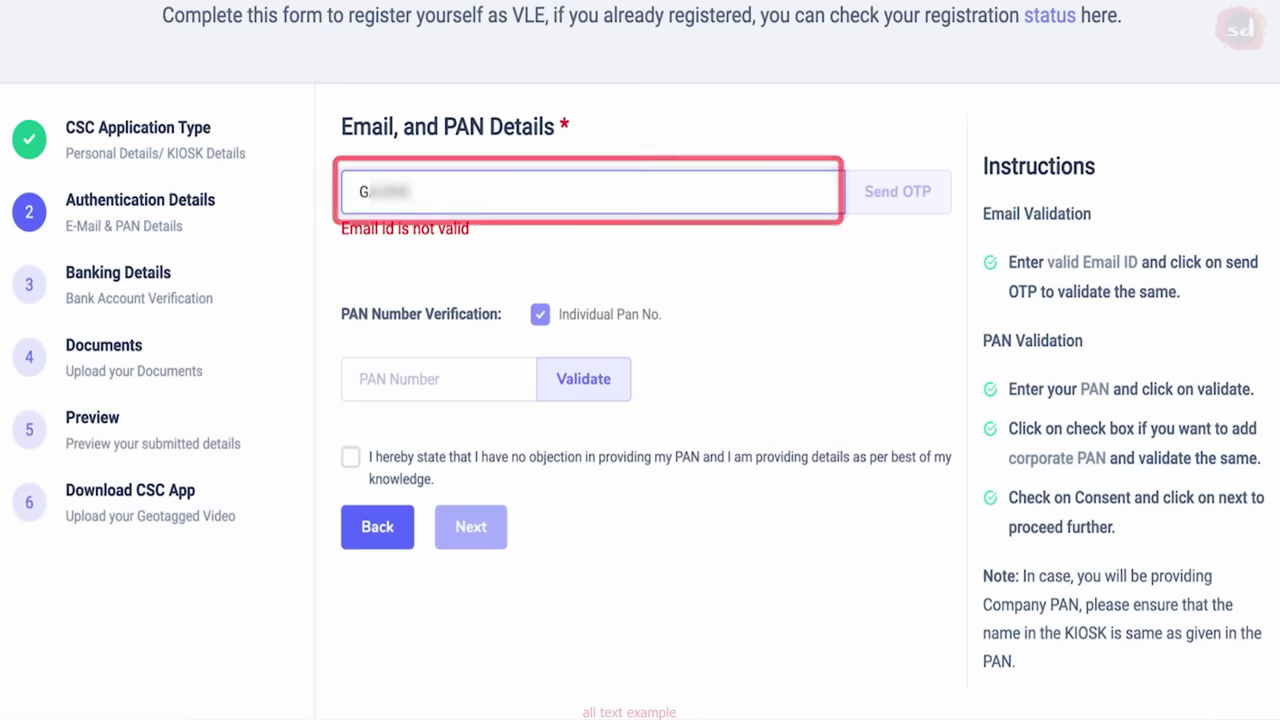
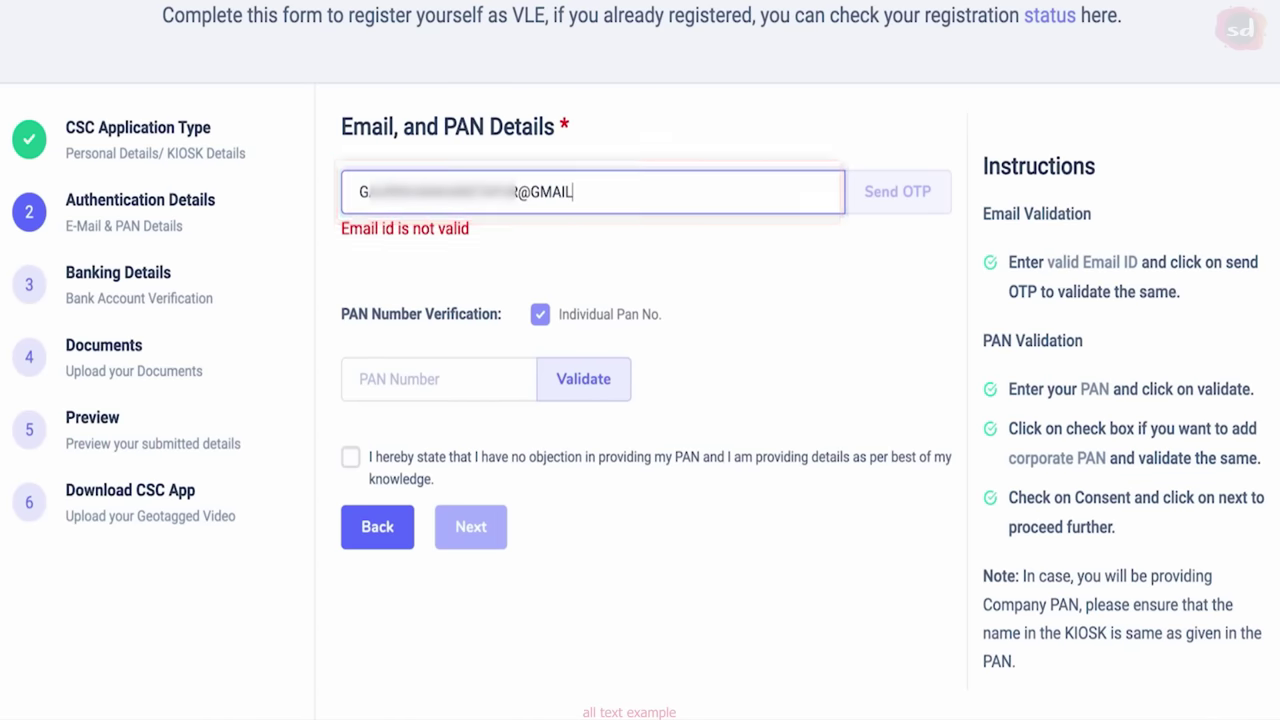
{"action": "left_click", "coordinate": [872, 200]}
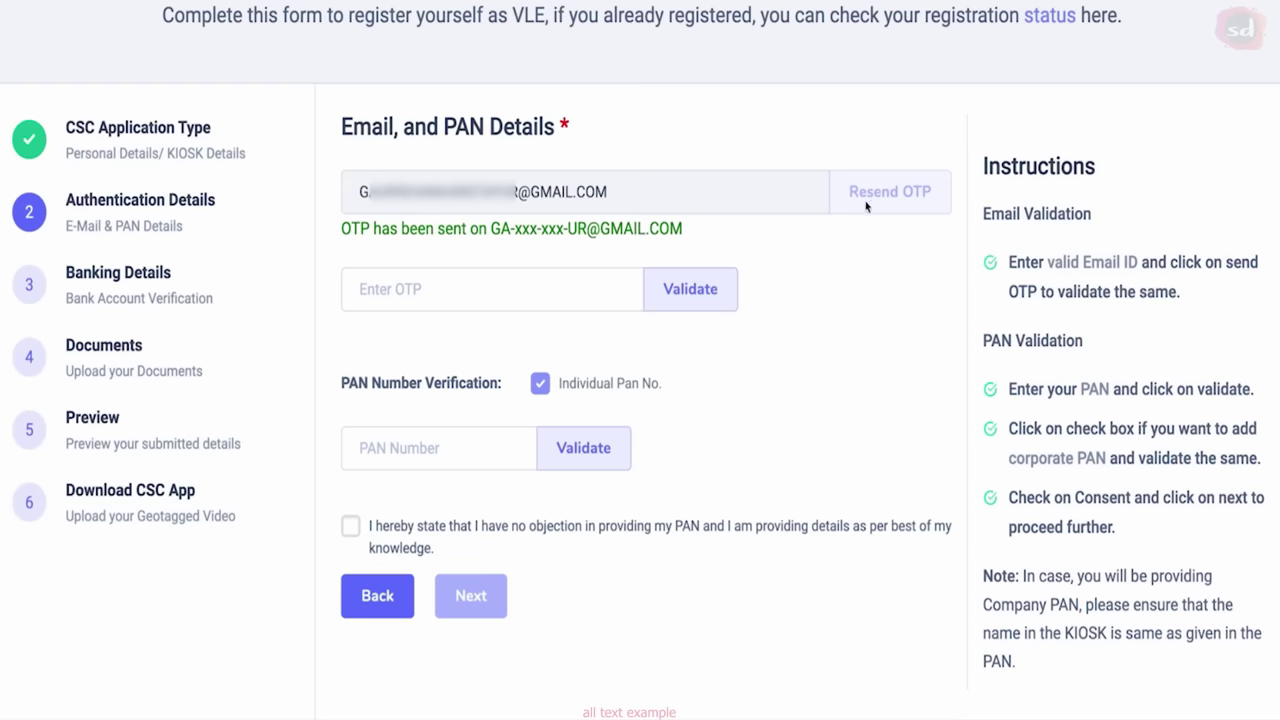
{"action": "left_click", "coordinate": [532, 304]}
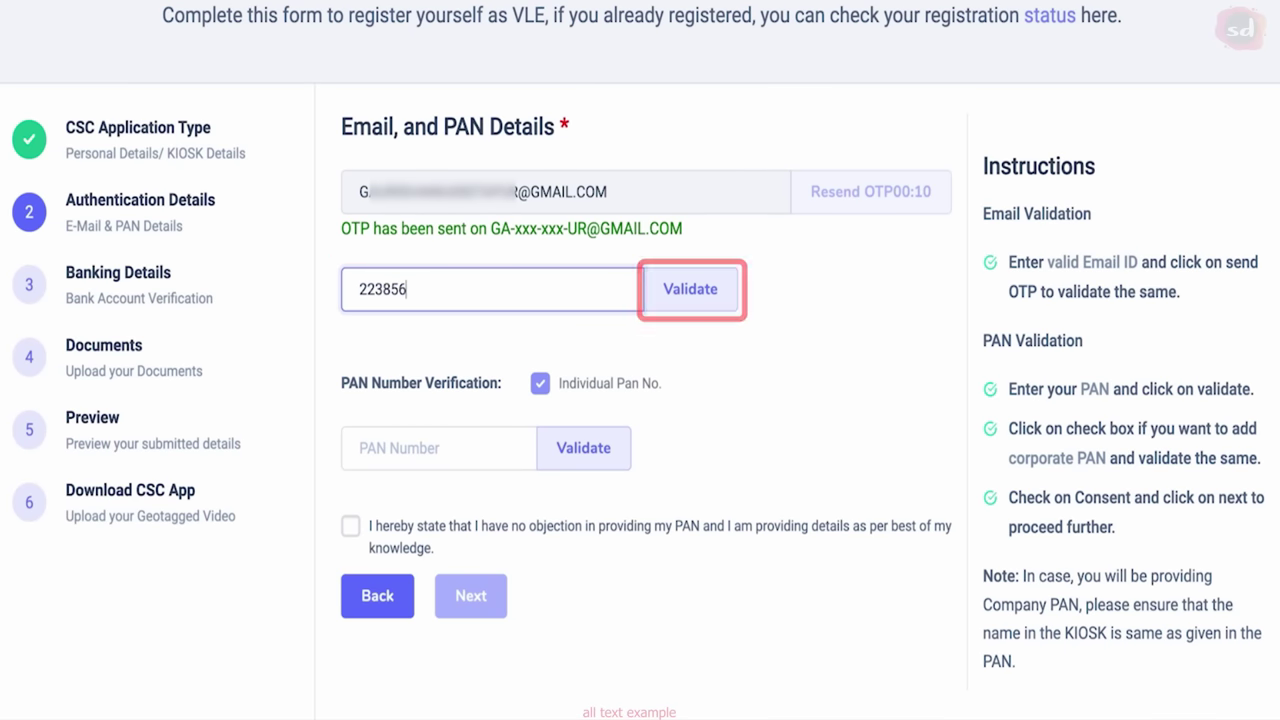
{"action": "left_click", "coordinate": [697, 306]}
Paste and validate the applicant's PAN number, then accept the PAN consent
{"action": "left_click", "coordinate": [440, 378]}
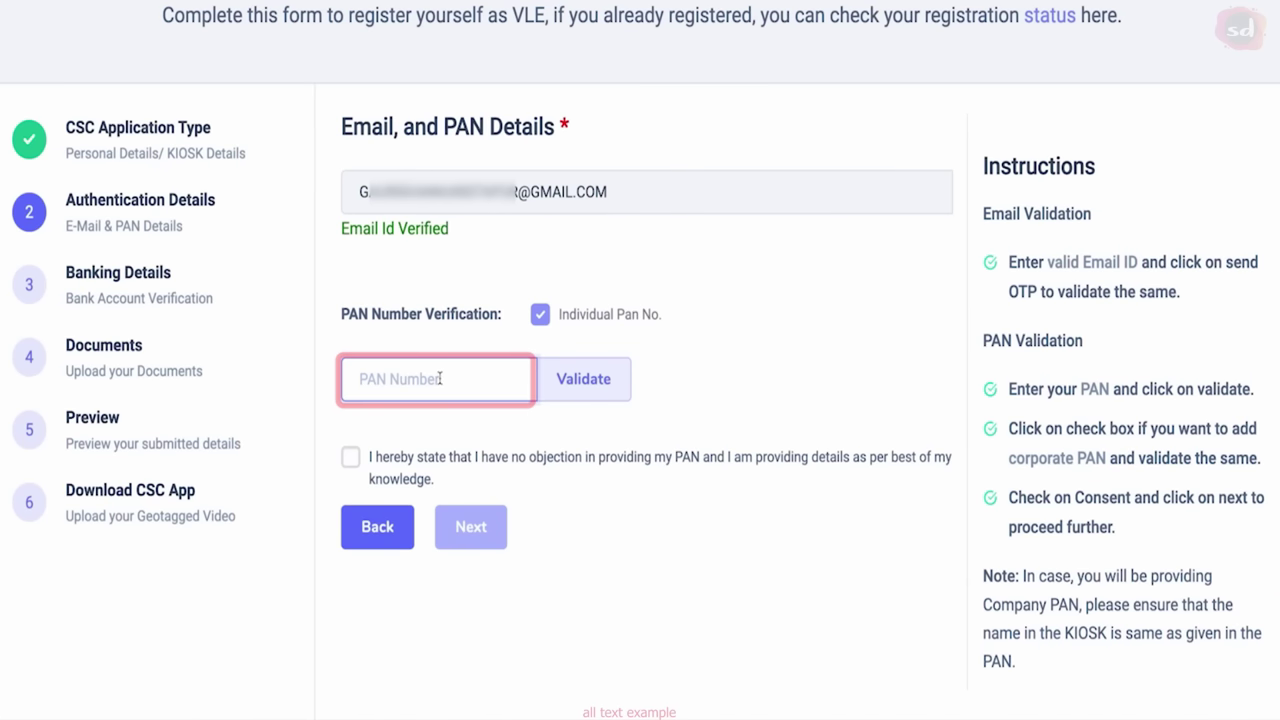
{"action": "key", "text": "ctrl+v"}
{"action": "left_click", "coordinate": [600, 384]}
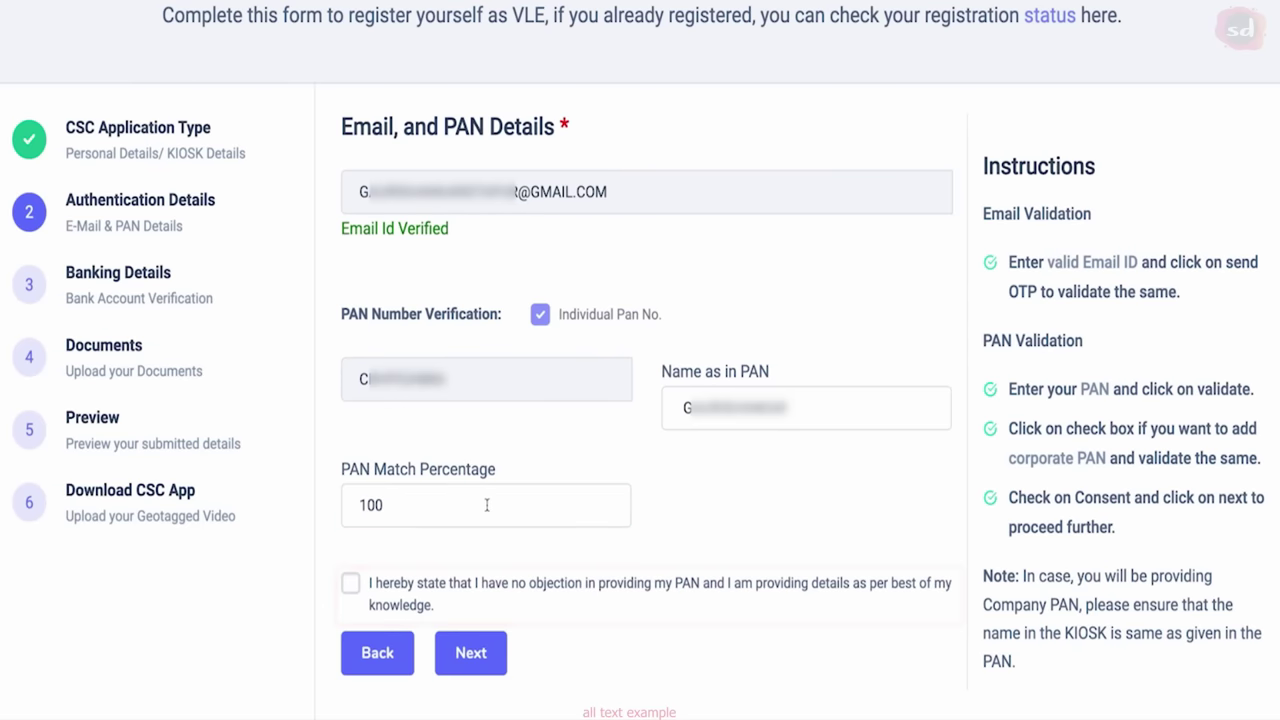
{"action": "left_click", "coordinate": [350, 585]}
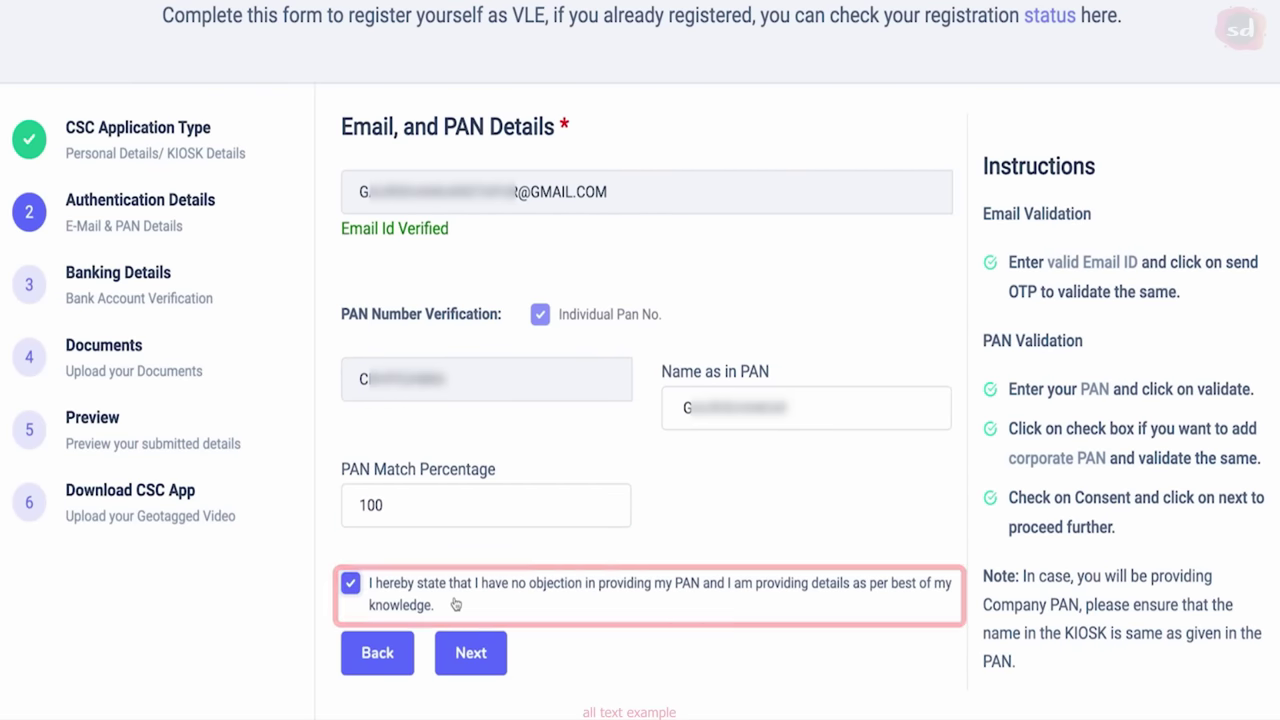
Validate IFSC BKID0000001, choose a Savings account, and validate the bank account number
{"action": "left_click", "coordinate": [471, 654]}
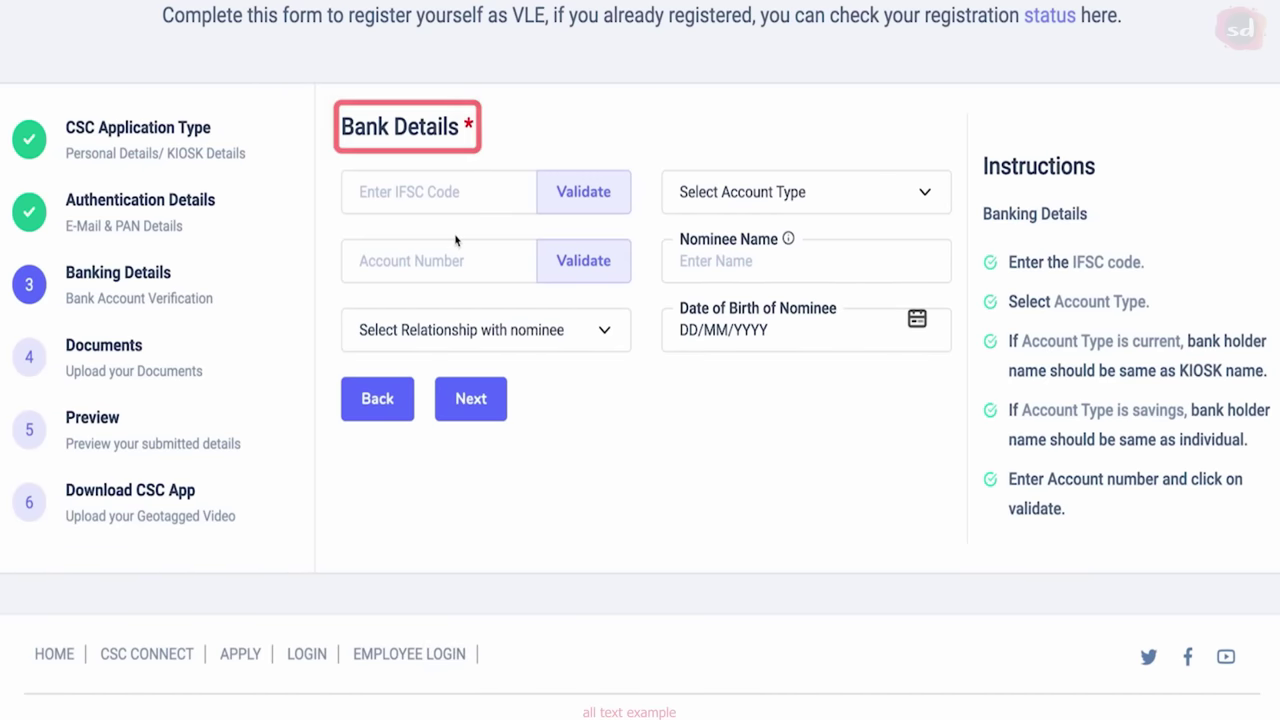
{"action": "left_click", "coordinate": [414, 190]}
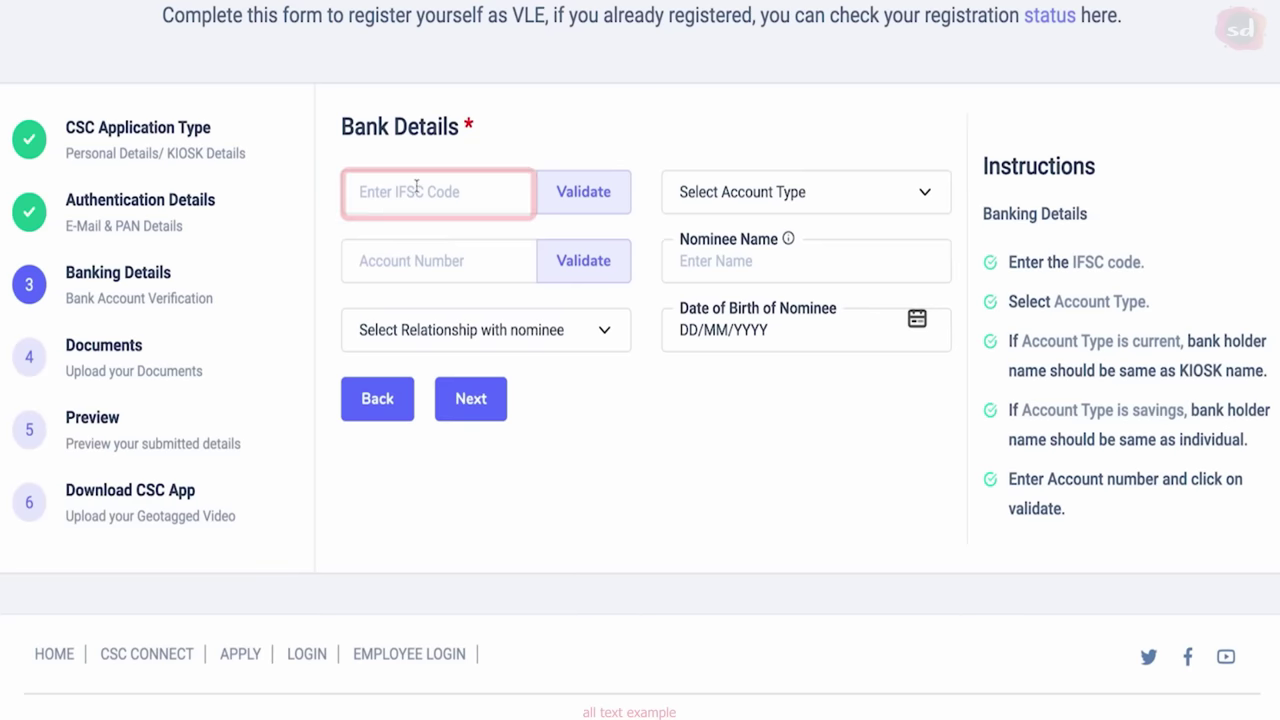
{"action": "type", "text": "BKID0000001"}
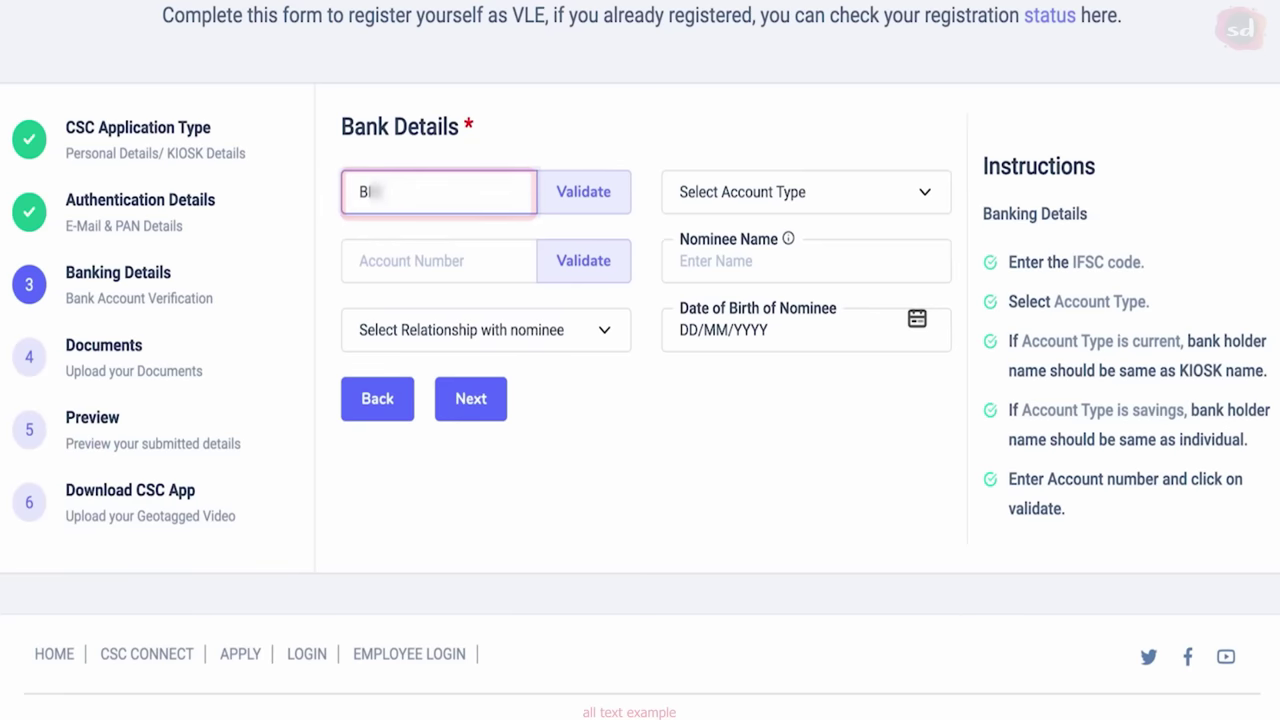
{"action": "left_click", "coordinate": [586, 196]}
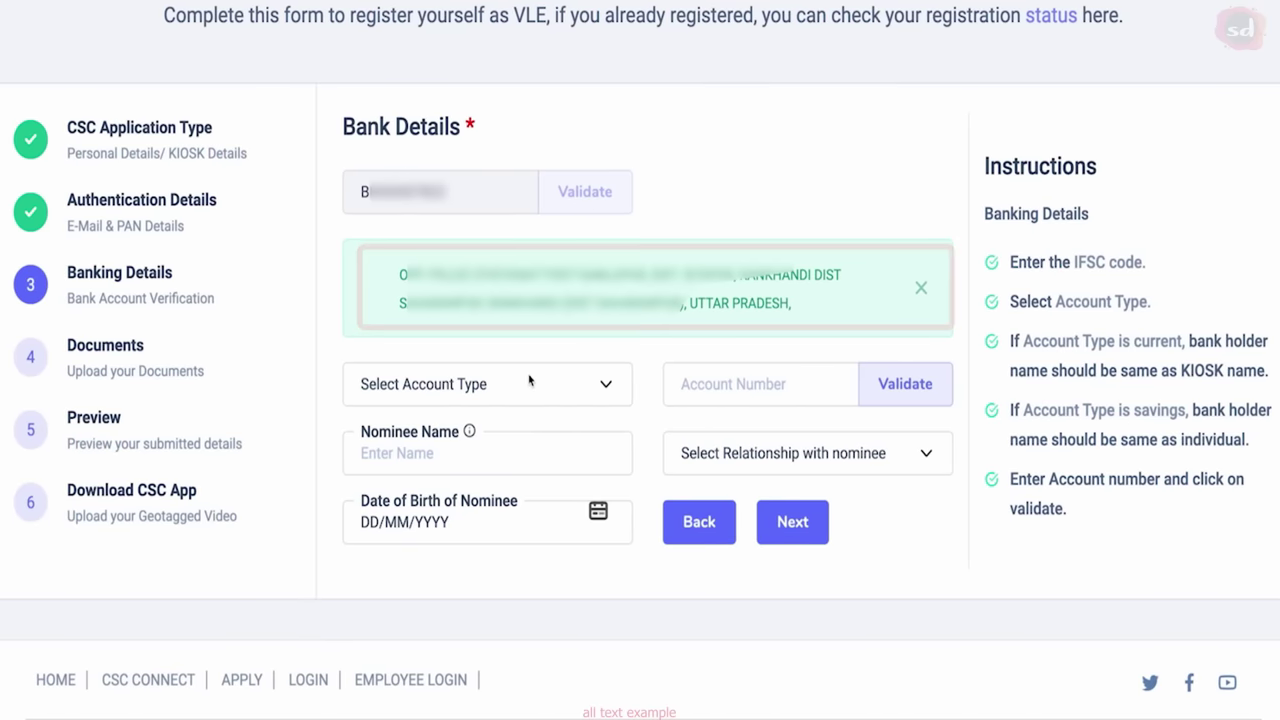
{"action": "scroll", "coordinate": [529, 380], "scroll_direction": "up", "scroll_amount": 1}
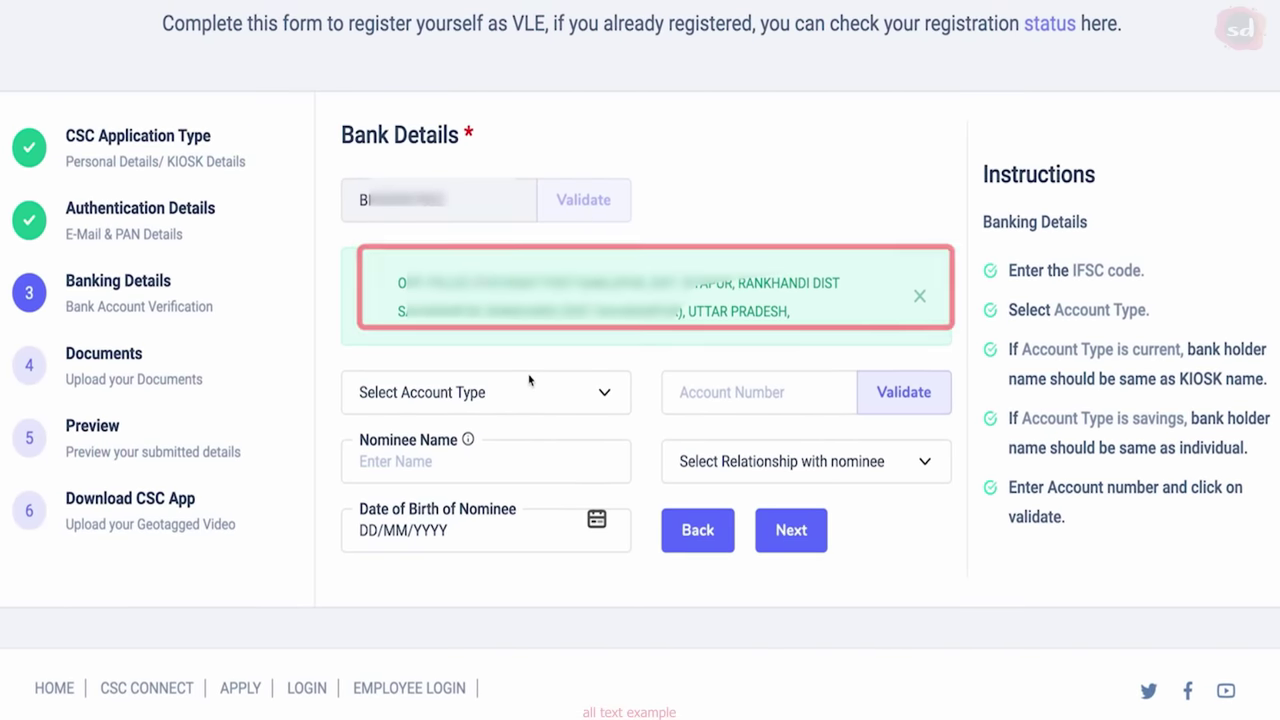
{"action": "left_click", "coordinate": [578, 395]}
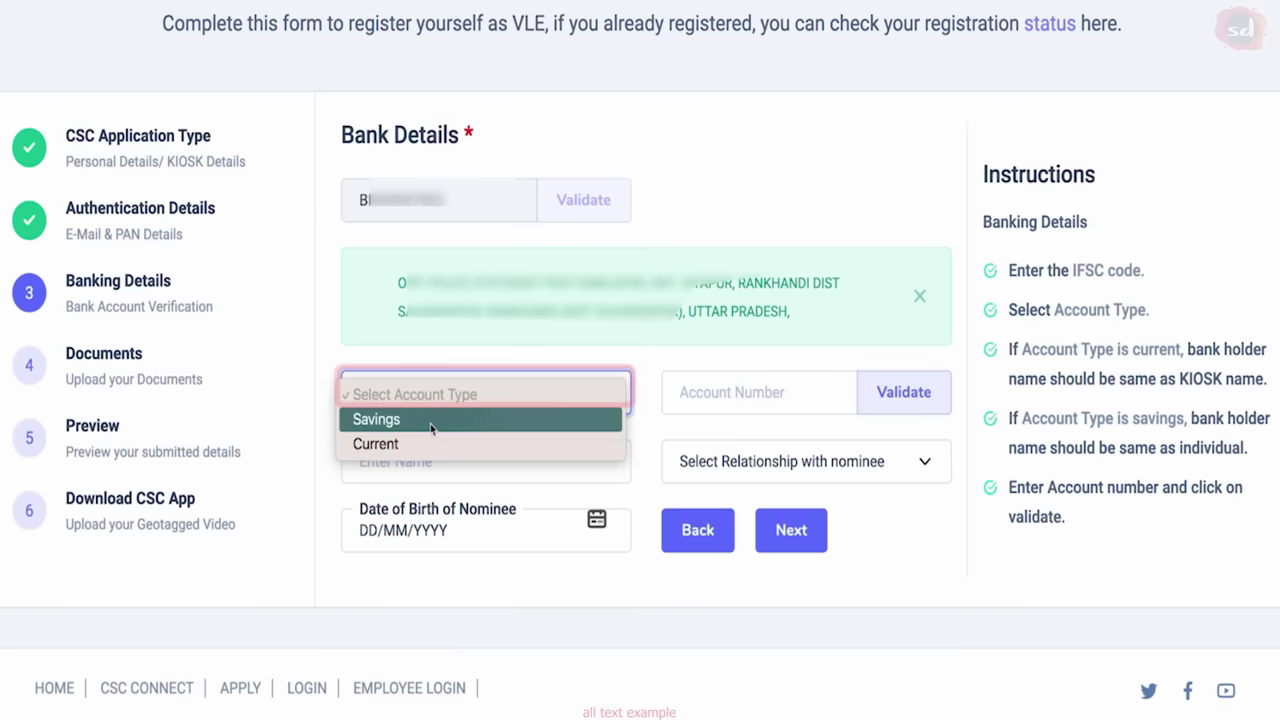
{"action": "left_click", "coordinate": [485, 419]}
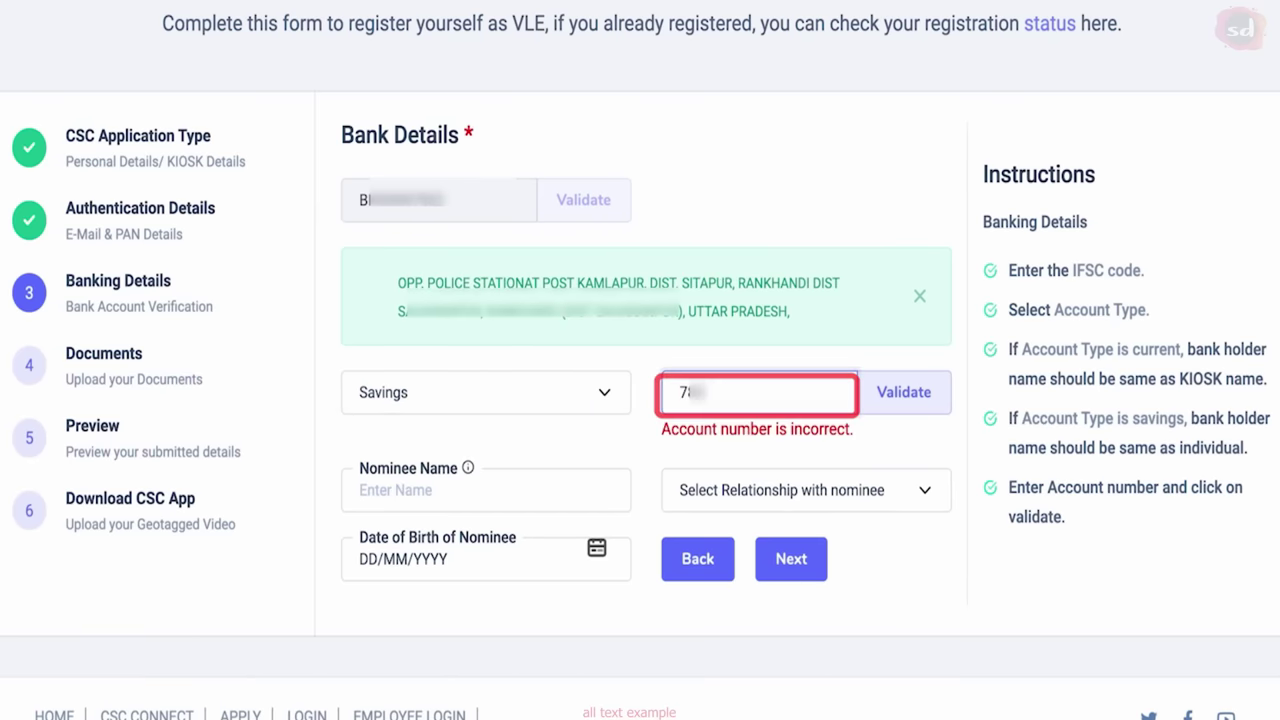
{"action": "left_click", "coordinate": [901, 403]}
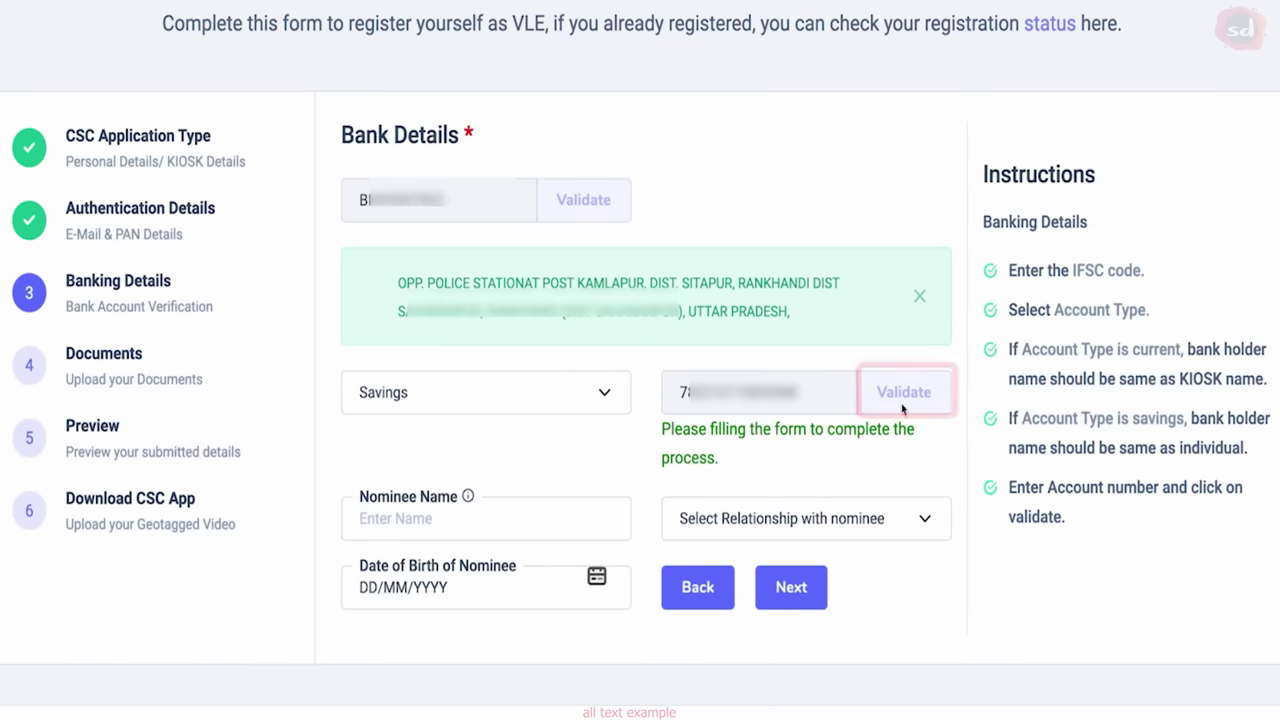
Add a nominee with Spouse relationship and proceed to the documents step
{"action": "left_click", "coordinate": [466, 517]}
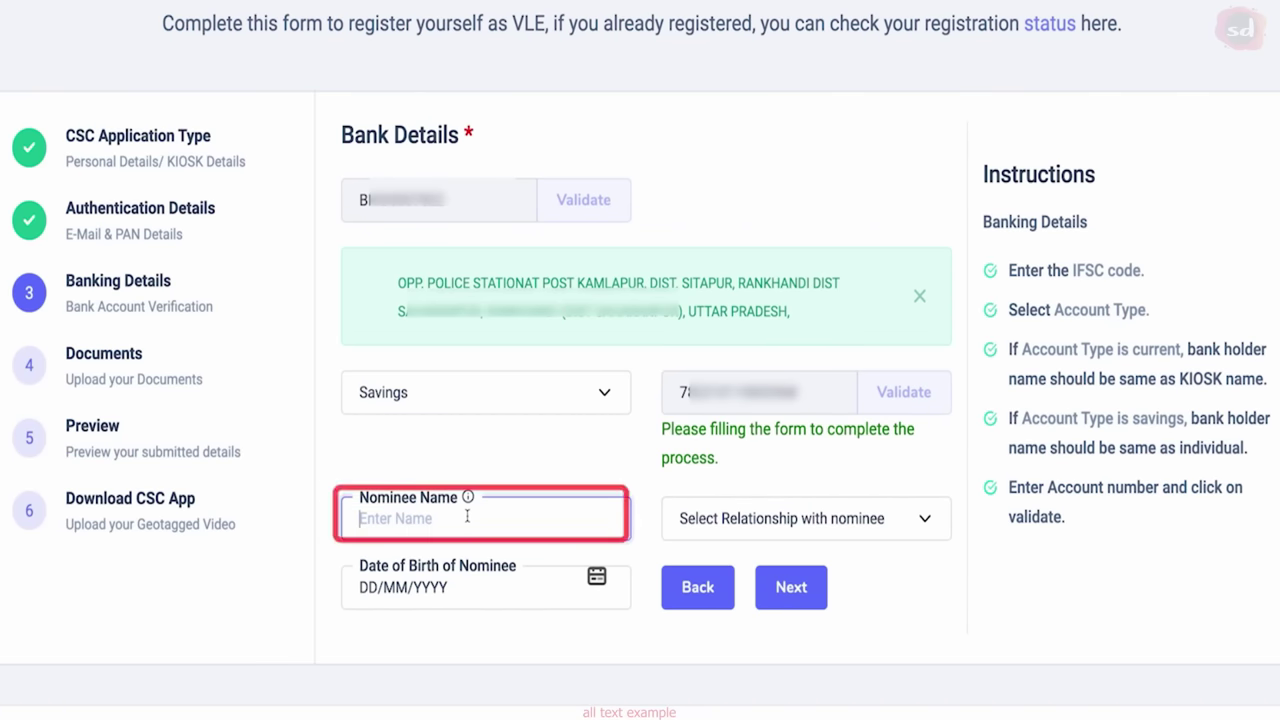
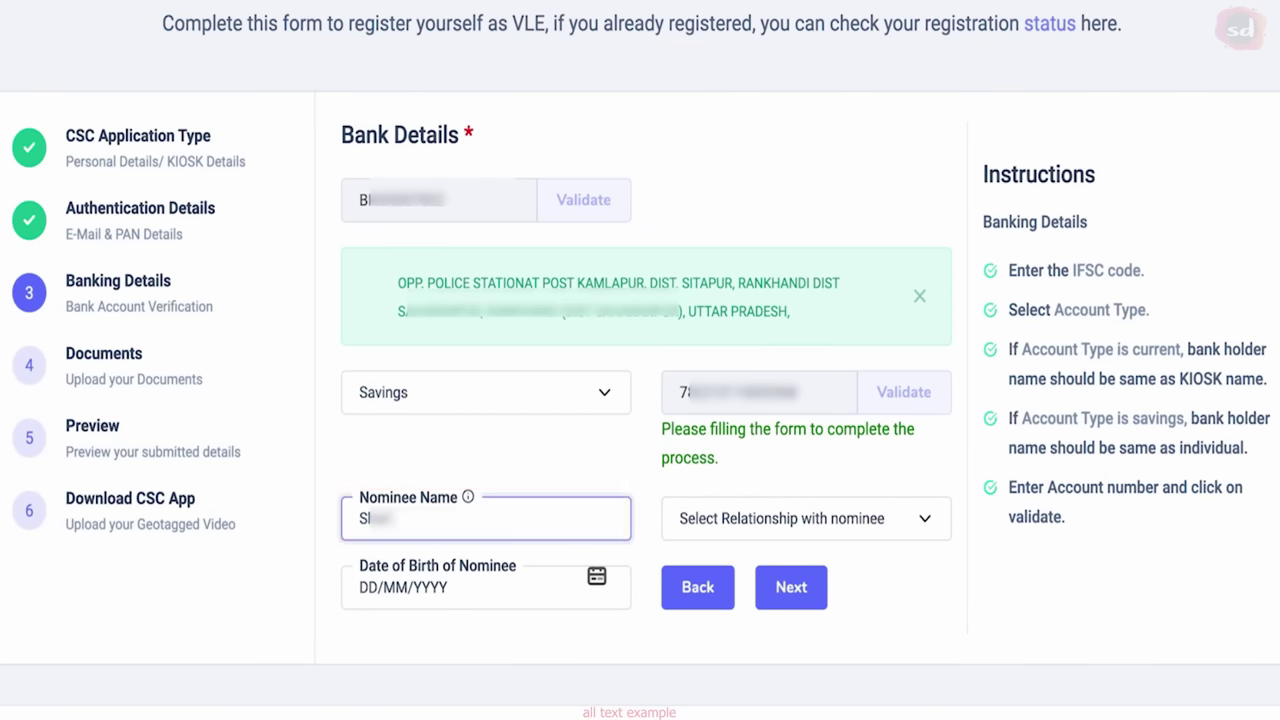
{"action": "left_click", "coordinate": [735, 528]}
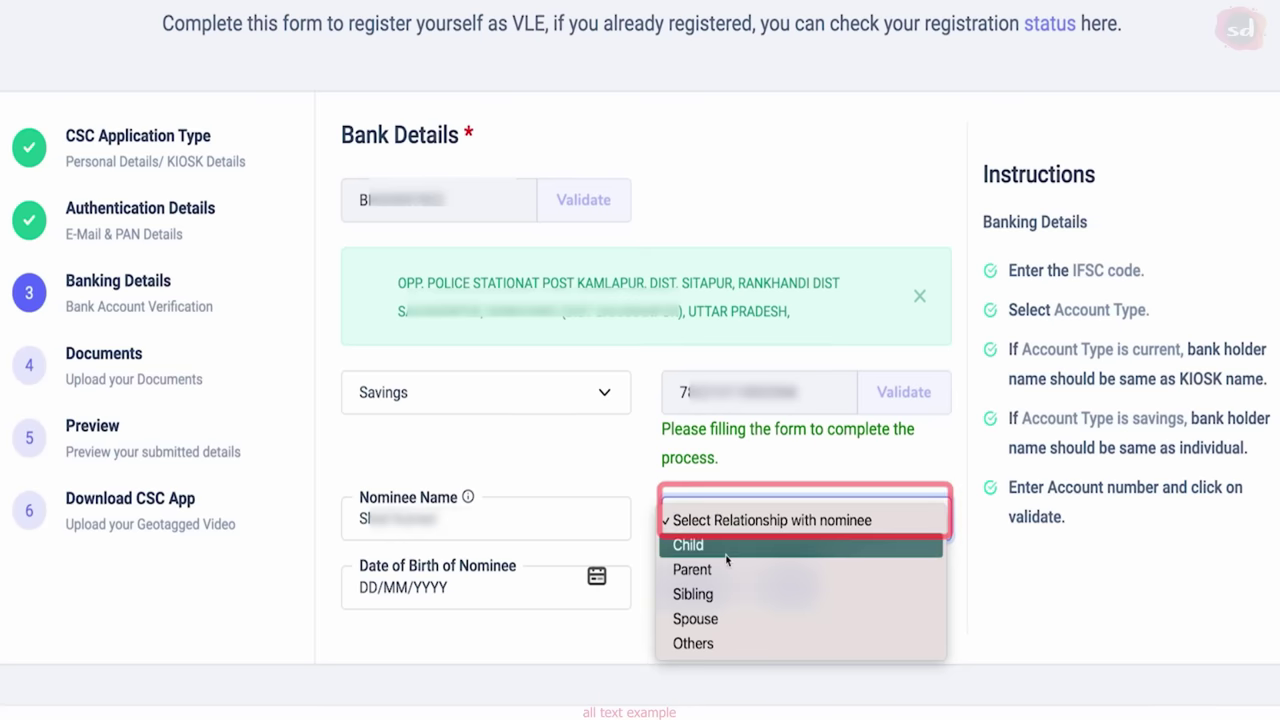
{"action": "left_click", "coordinate": [720, 619]}
{"action": "left_click", "coordinate": [523, 591]}
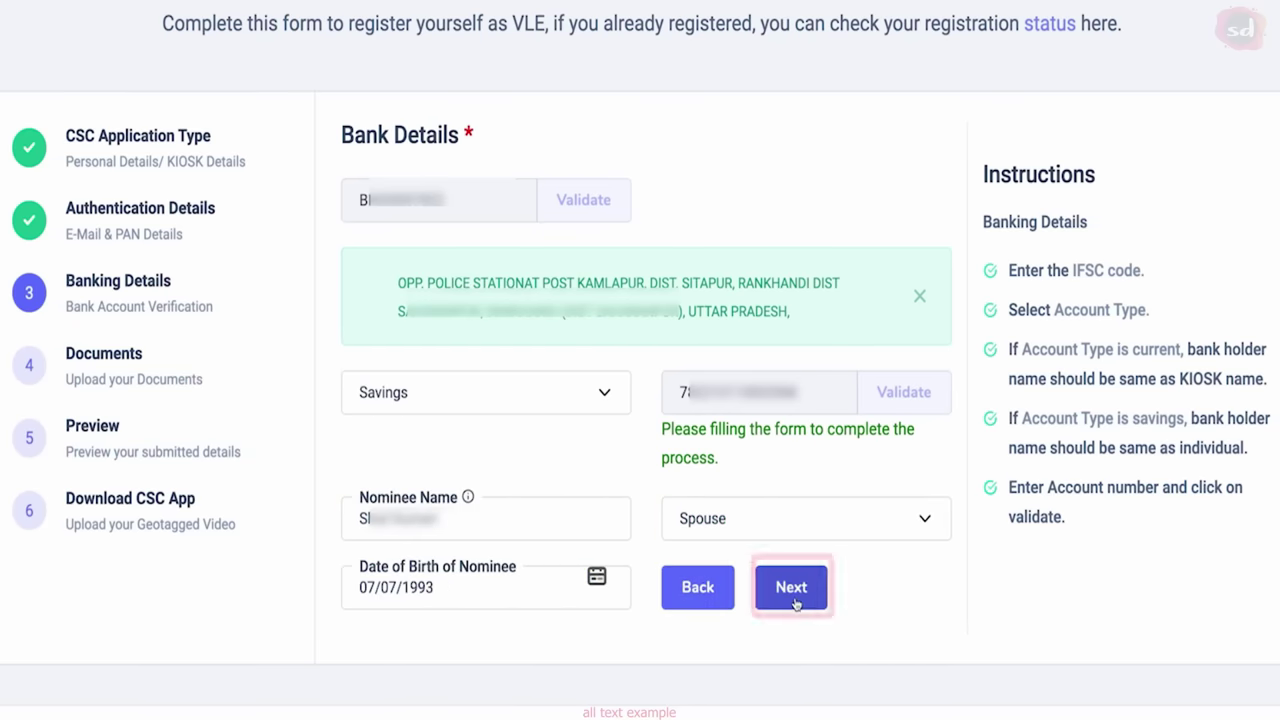
{"action": "left_click", "coordinate": [791, 588]}
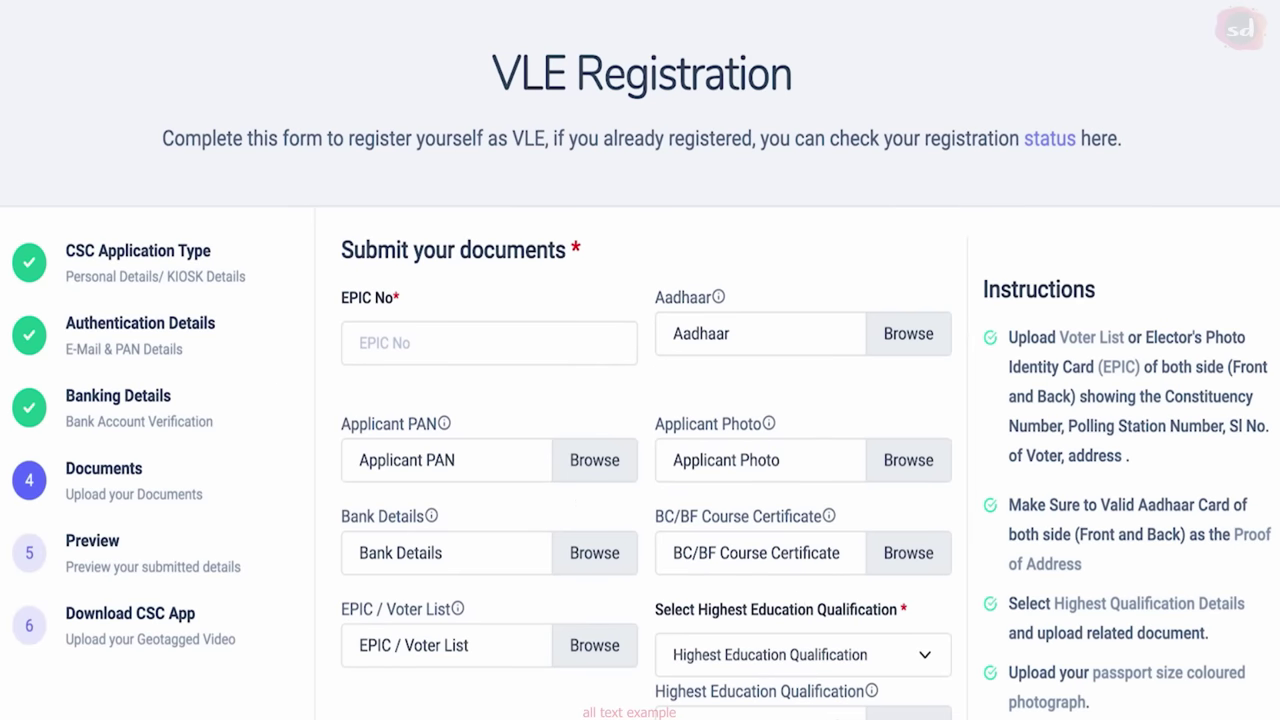
Enter the applicant's EPIC number
{"action": "scroll", "coordinate": [520, 364], "scroll_direction": "down", "scroll_amount": 3}
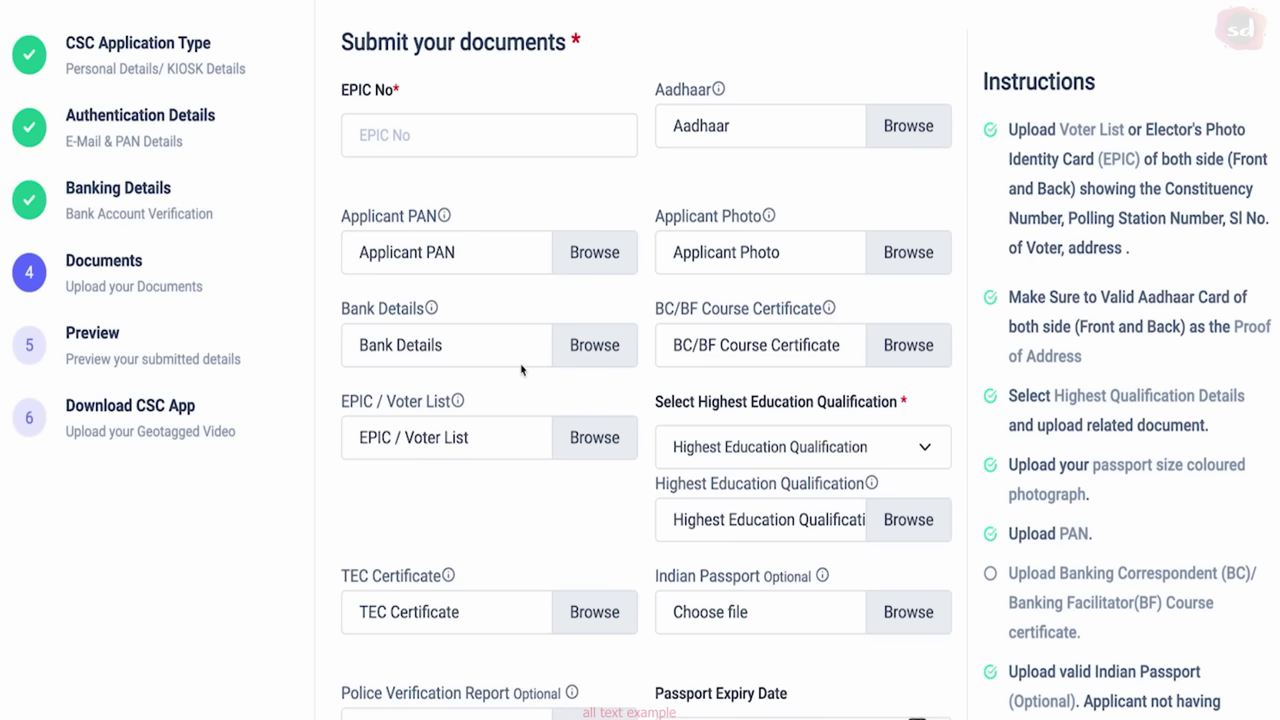
{"action": "left_click", "coordinate": [391, 137]}
{"action": "type", "text": "1"}
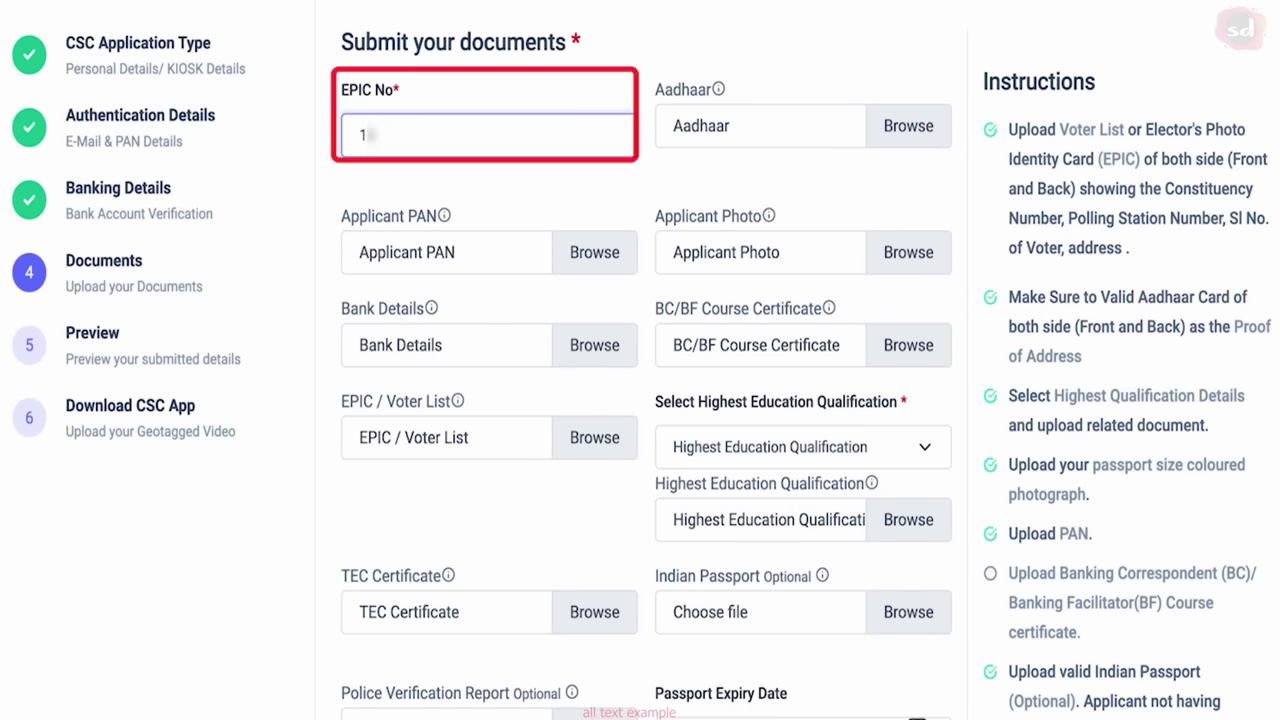
{"action": "type", "text": "234567"}
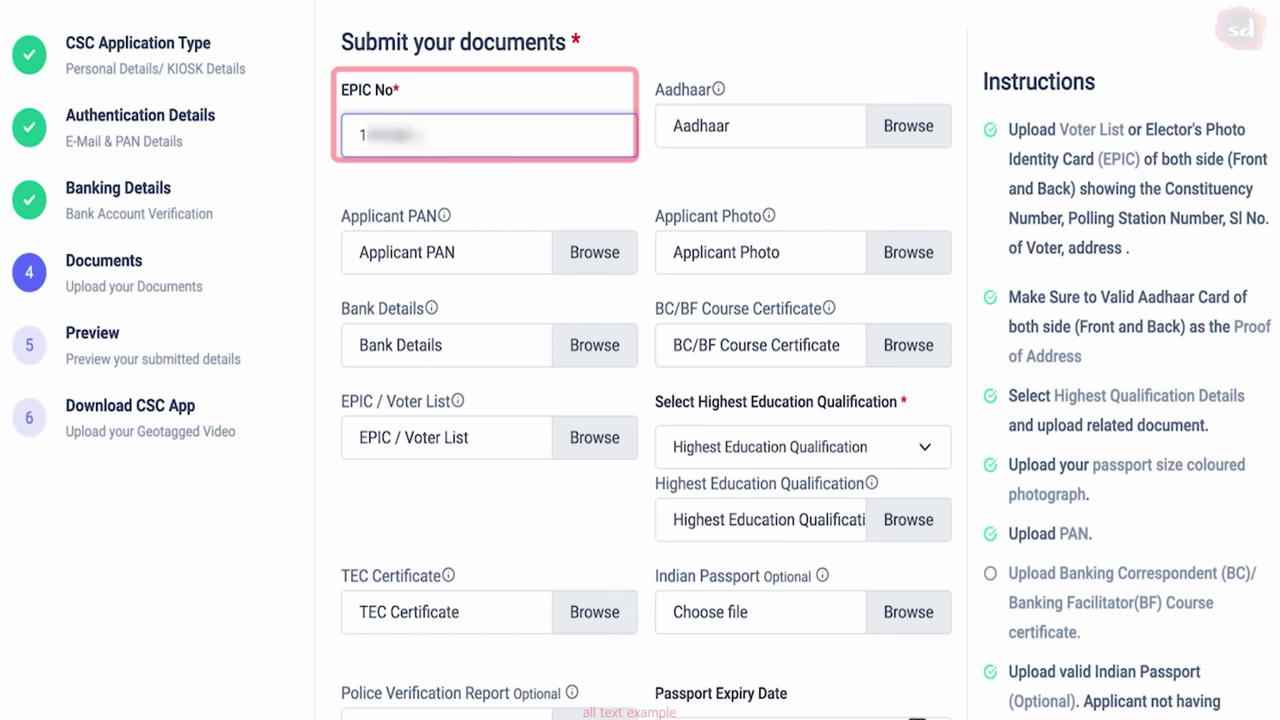
{"action": "scroll", "coordinate": [706, 186], "scroll_direction": "up", "scroll_amount": 3}
Upload the Aadhaar document from the Downloads folder
{"action": "left_click", "coordinate": [705, 340]}
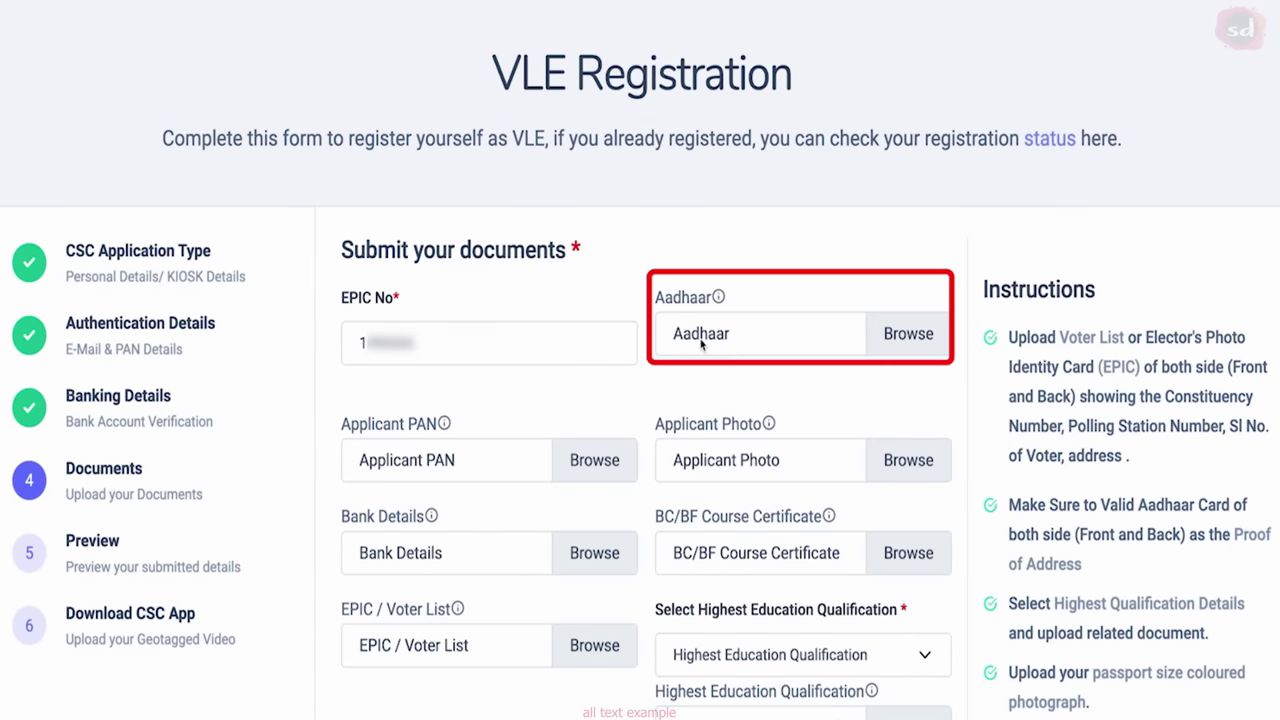
{"action": "left_click", "coordinate": [408, 229]}
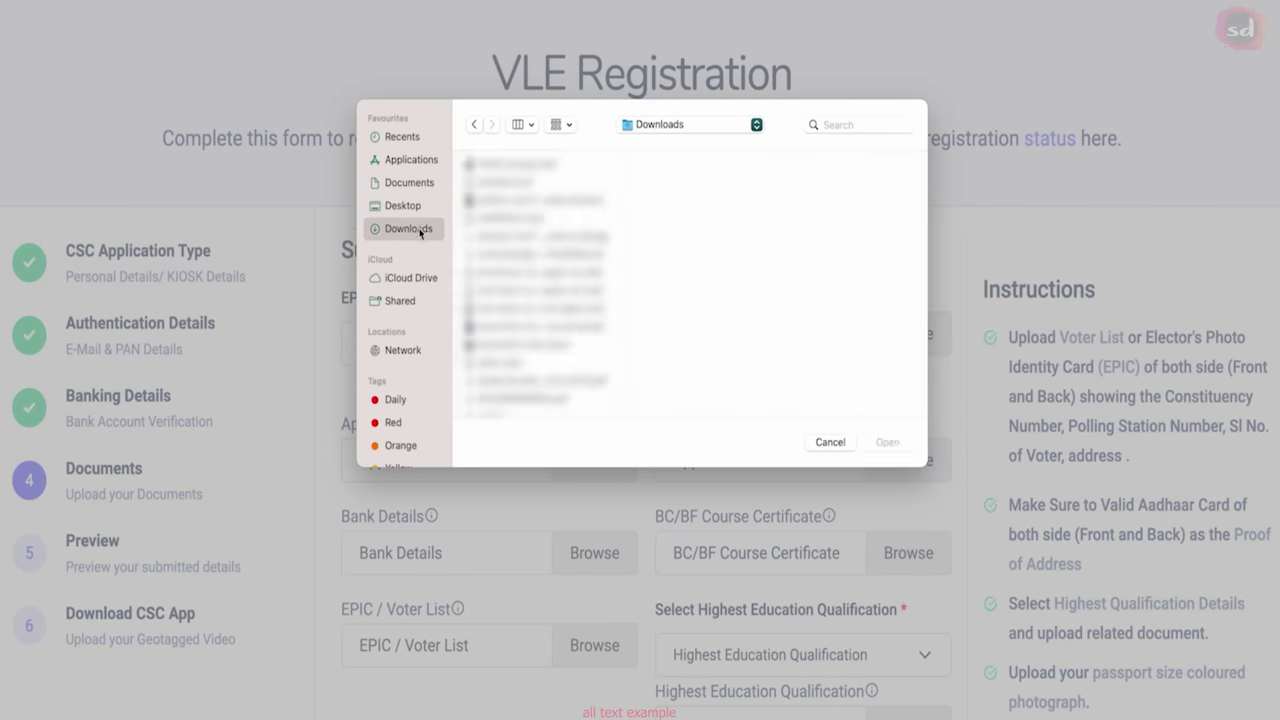
{"action": "double_click", "coordinate": [541, 338]}
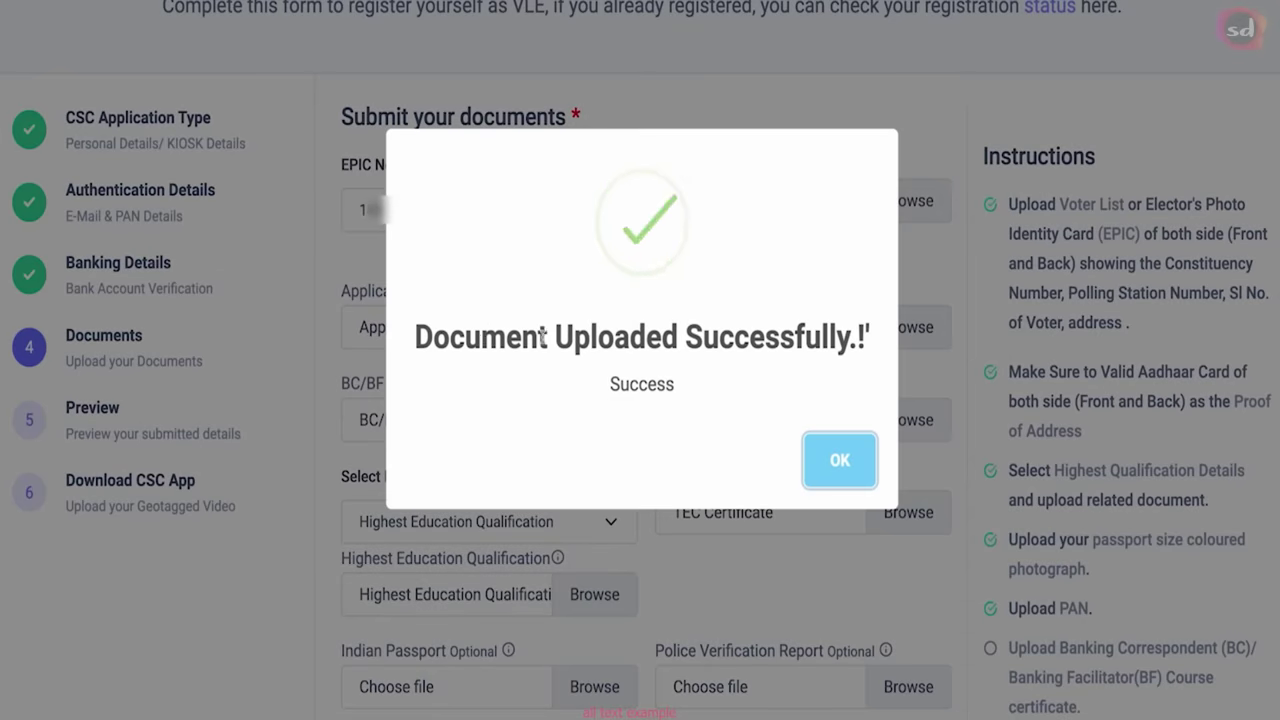
{"action": "left_click", "coordinate": [837, 463]}
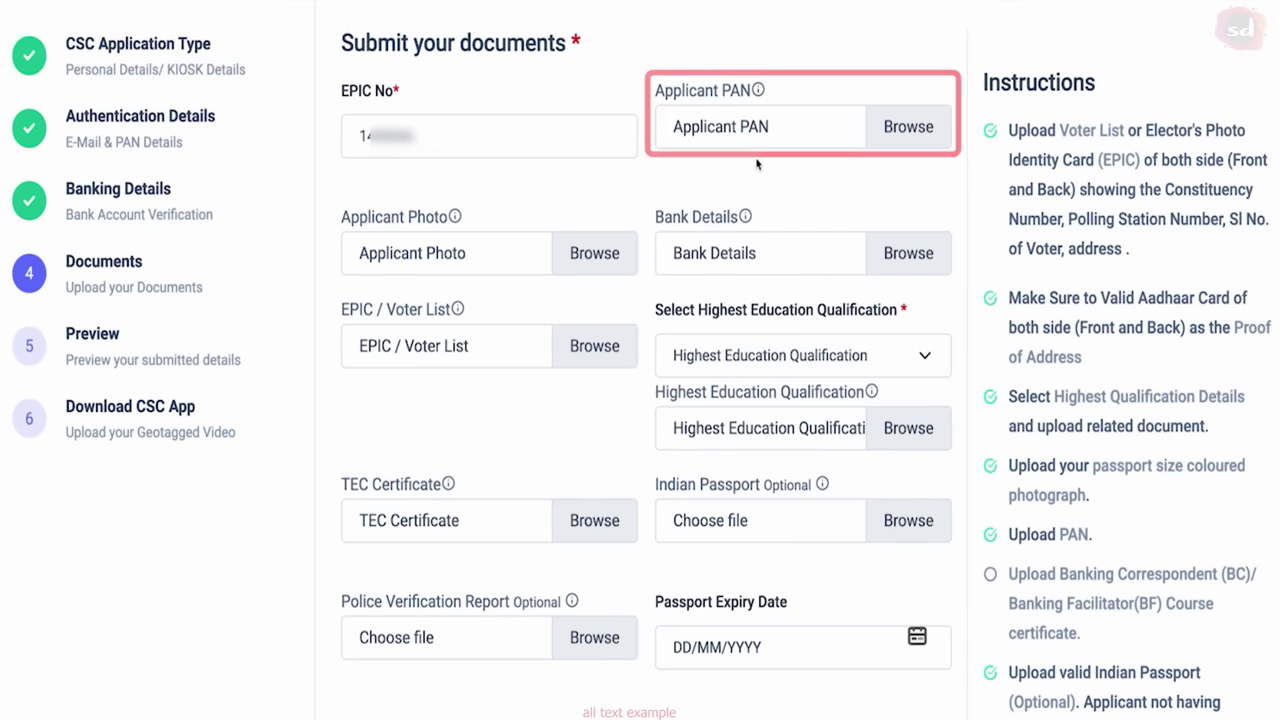
Upload the Applicant PAN document
{"action": "left_click", "coordinate": [752, 143]}
{"action": "left_click", "coordinate": [829, 440]}
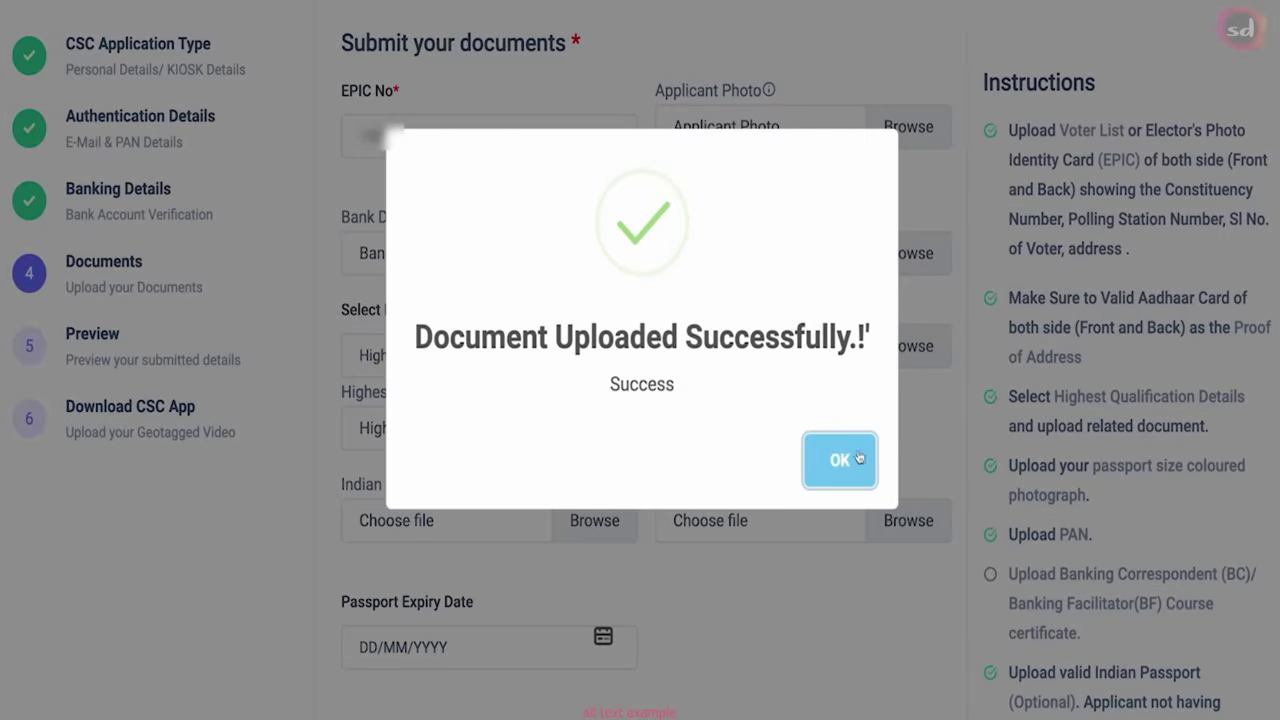
{"action": "left_click", "coordinate": [840, 460]}
Review the preview table, tick the declaration, and submit the VLE application
{"action": "scroll", "coordinate": [709, 383], "scroll_direction": "down", "scroll_amount": 10}
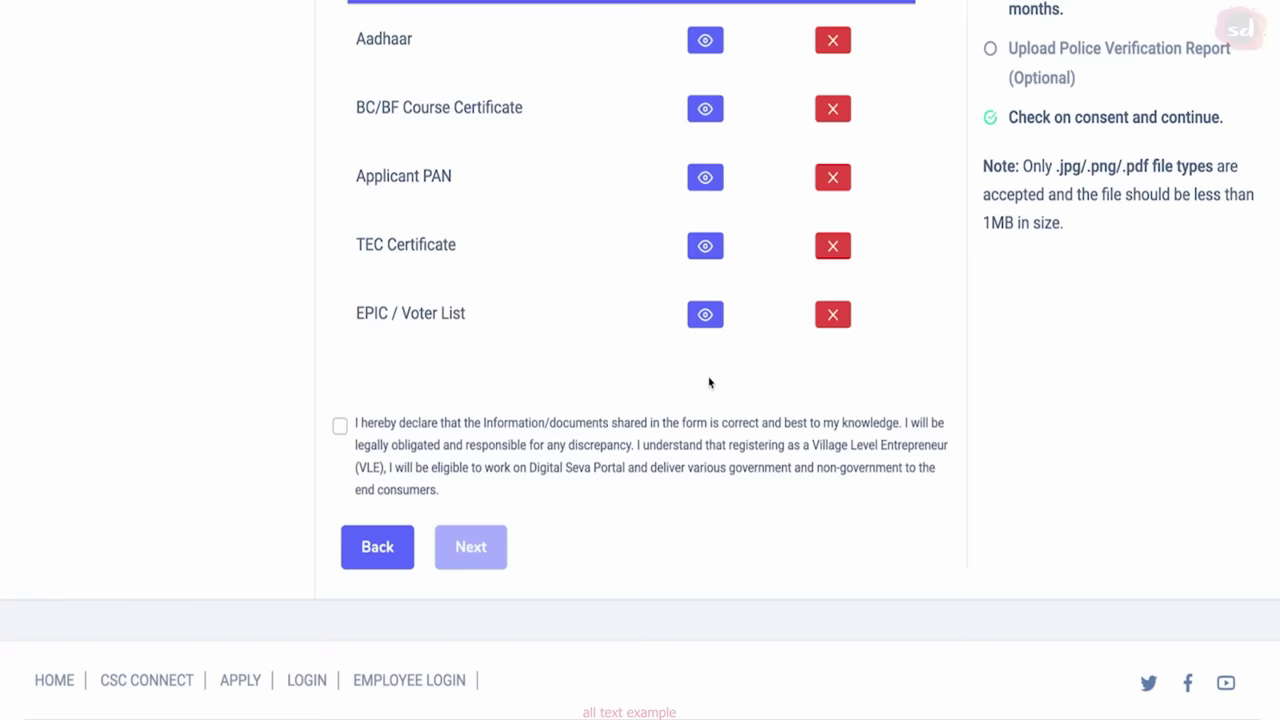
{"action": "scroll", "coordinate": [709, 383], "scroll_direction": "up", "scroll_amount": 5}
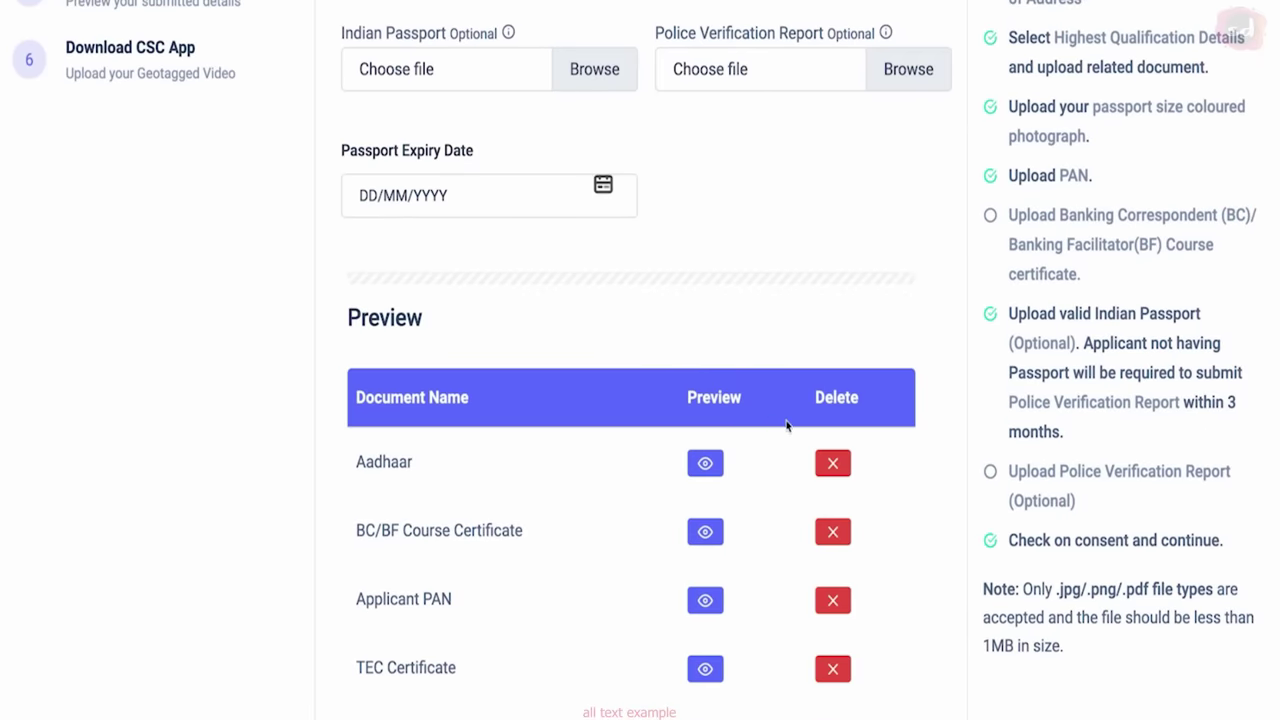
{"action": "scroll", "coordinate": [709, 383], "scroll_direction": "down", "scroll_amount": 1}
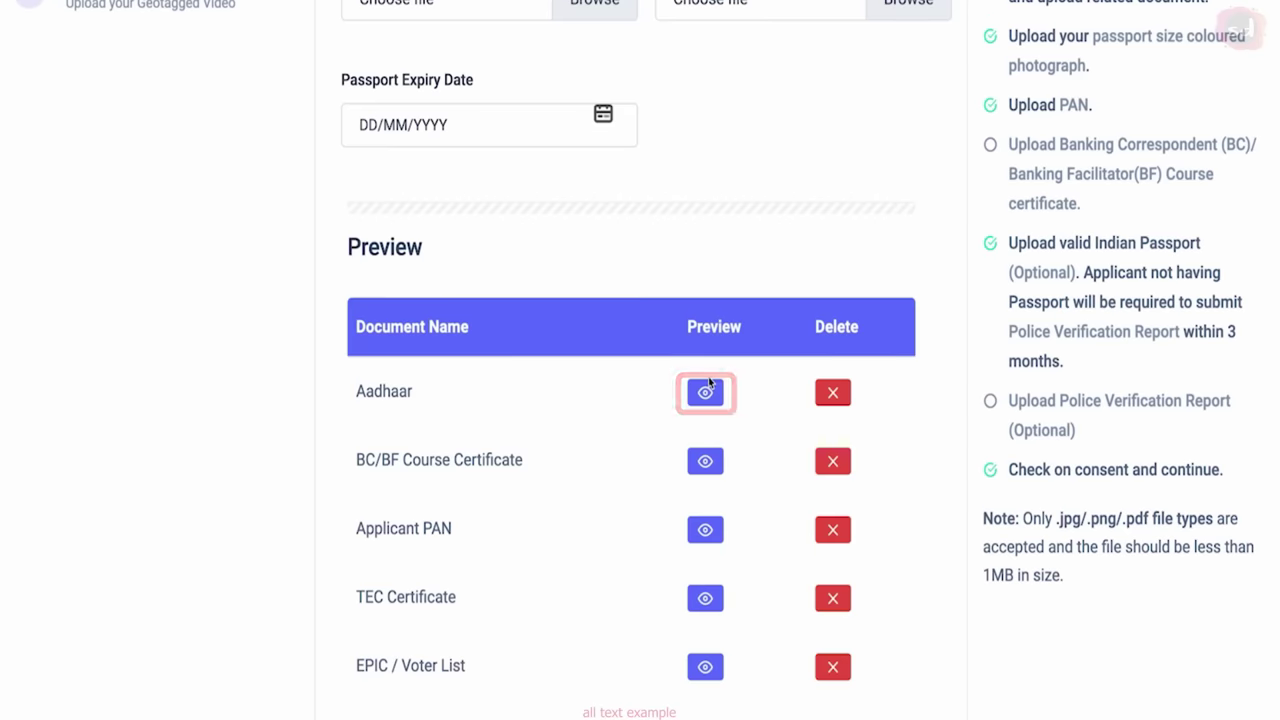
{"action": "scroll", "coordinate": [709, 383], "scroll_direction": "up", "scroll_amount": 1}
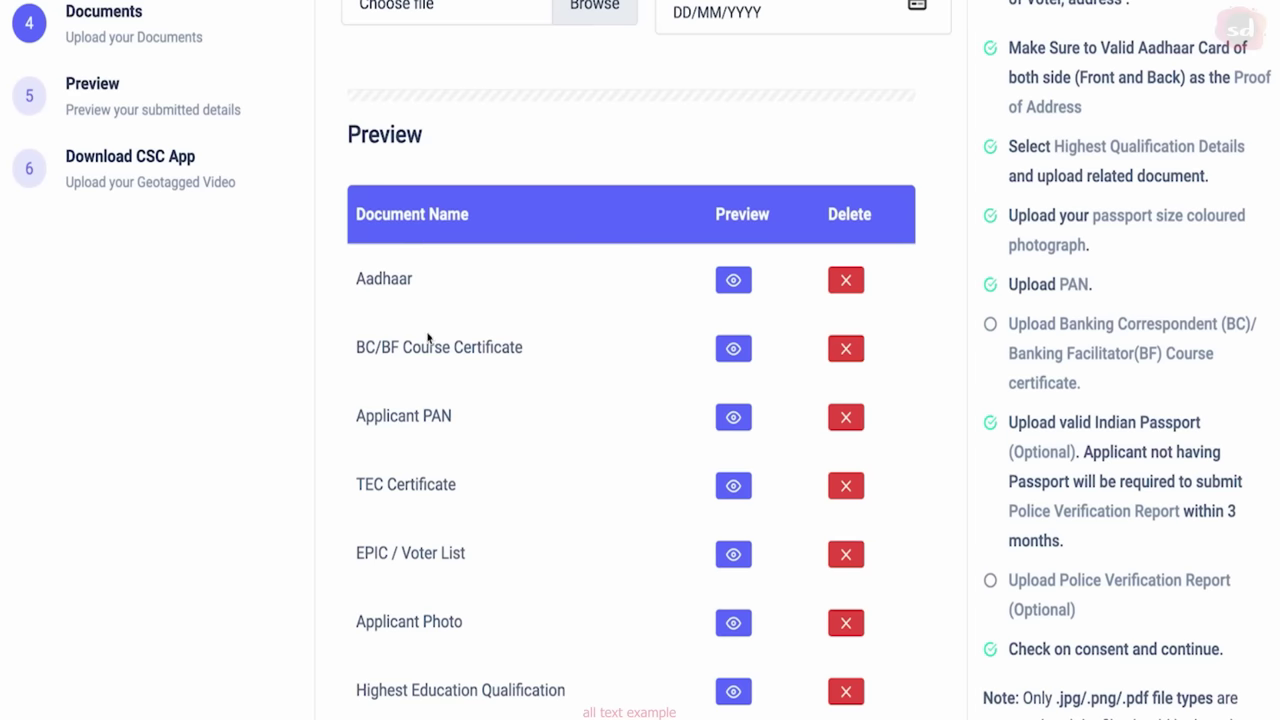
{"action": "scroll", "coordinate": [461, 504], "scroll_direction": "down", "scroll_amount": 3}
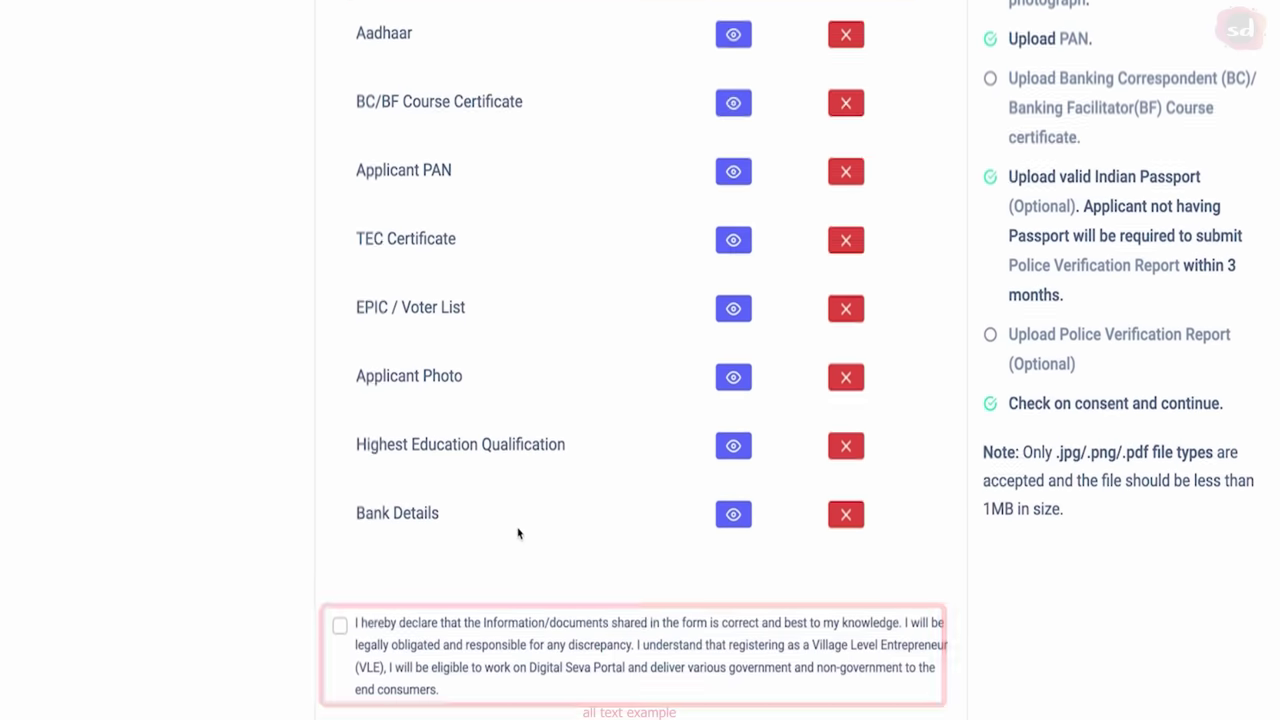
{"action": "scroll", "coordinate": [500, 500], "scroll_direction": "down", "scroll_amount": 3}
{"action": "left_click", "coordinate": [340, 370]}
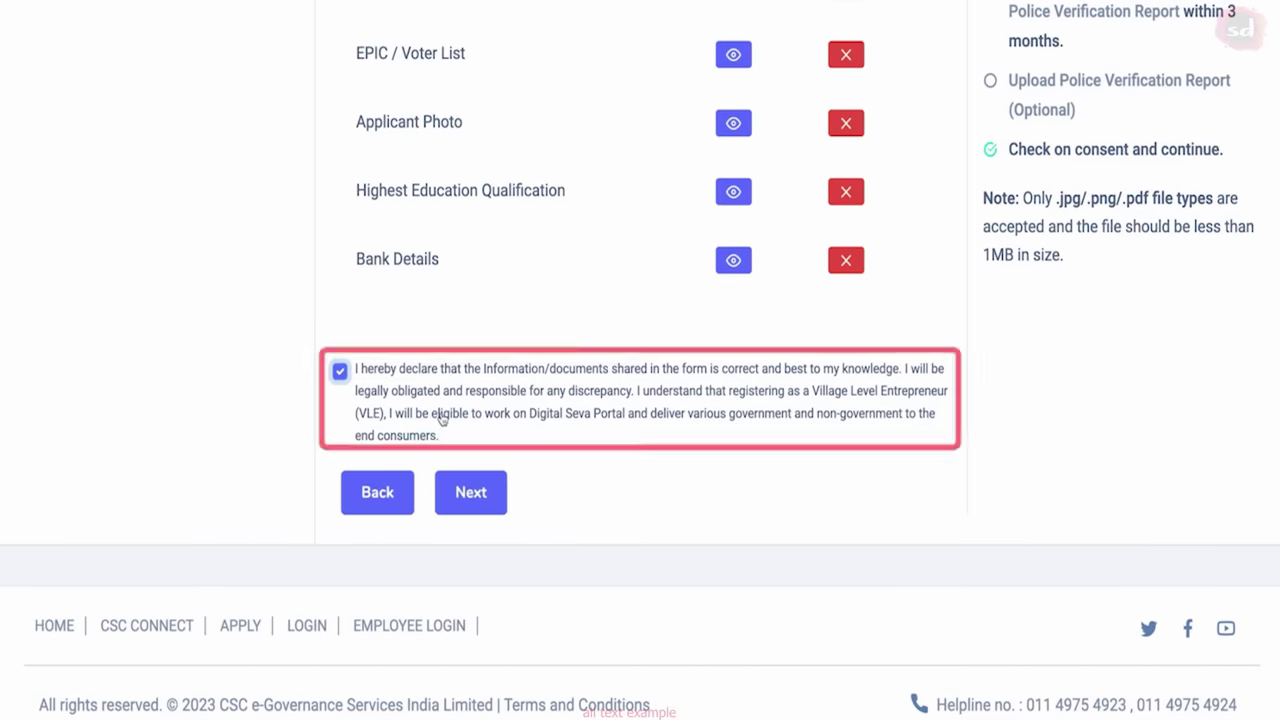
{"action": "left_click", "coordinate": [480, 494]}
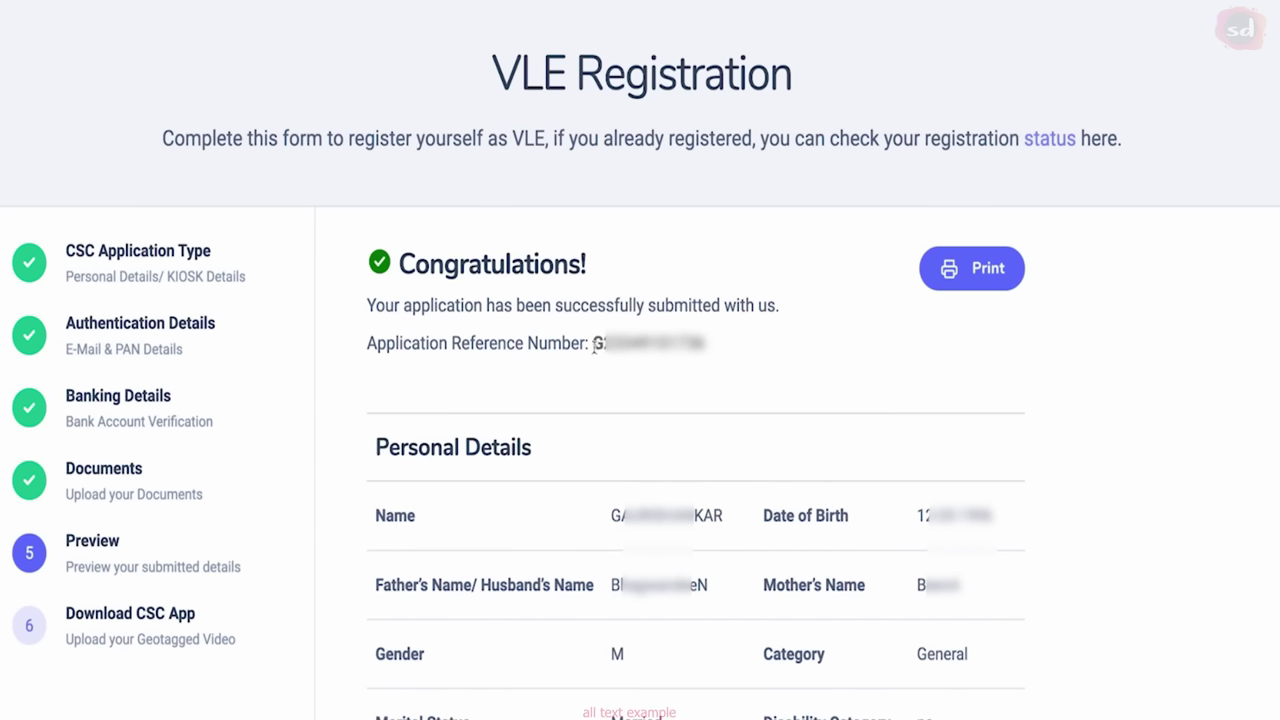
Select the Application Reference Number shown on the confirmation page
{"action": "left_click_drag", "start_coordinate": [594, 344], "coordinate": [701, 360]}
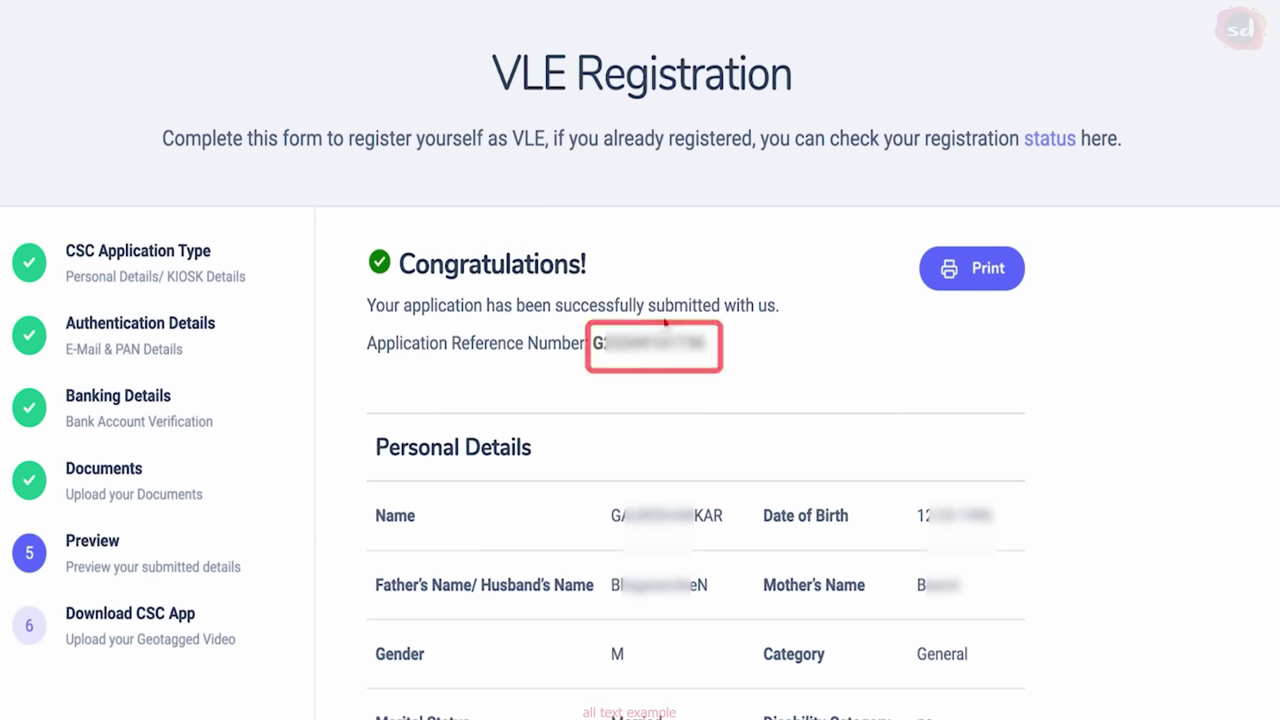
{"action": "left_click_drag", "start_coordinate": [595, 343], "coordinate": [717, 361]}
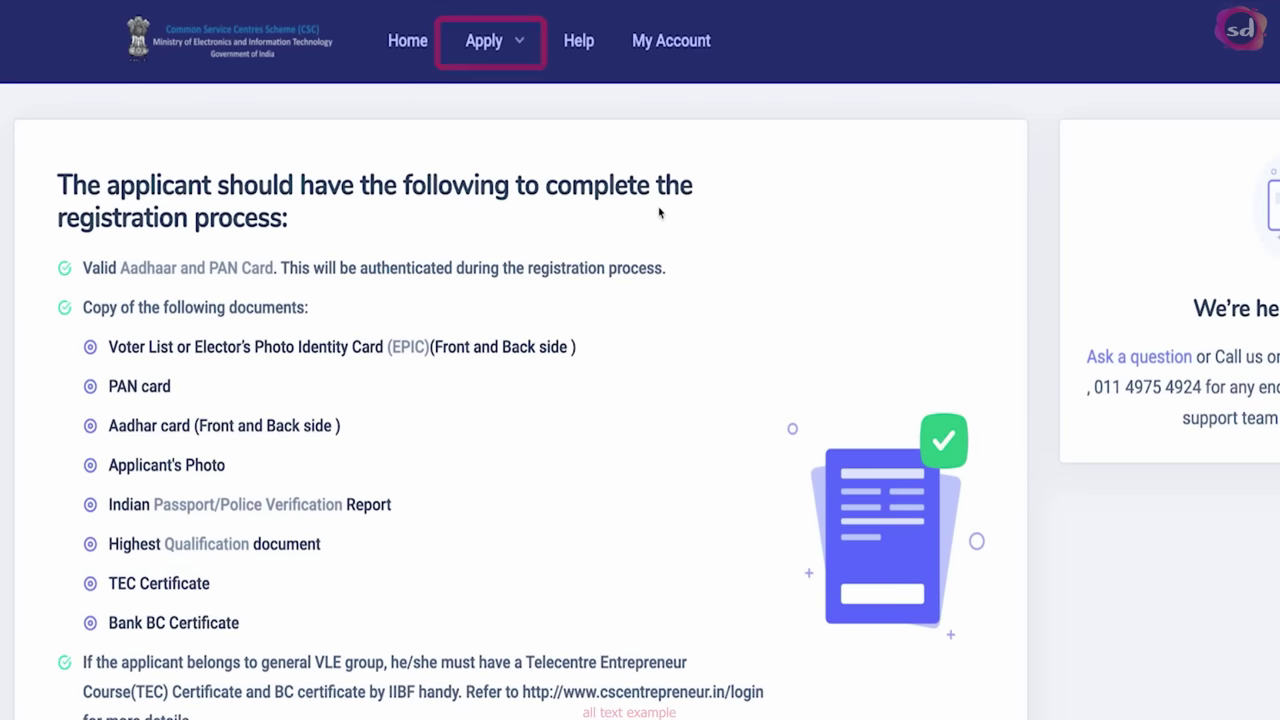
Go to the Apply > Check Status page in CSC Connect
{"action": "left_click", "coordinate": [419, 70]}
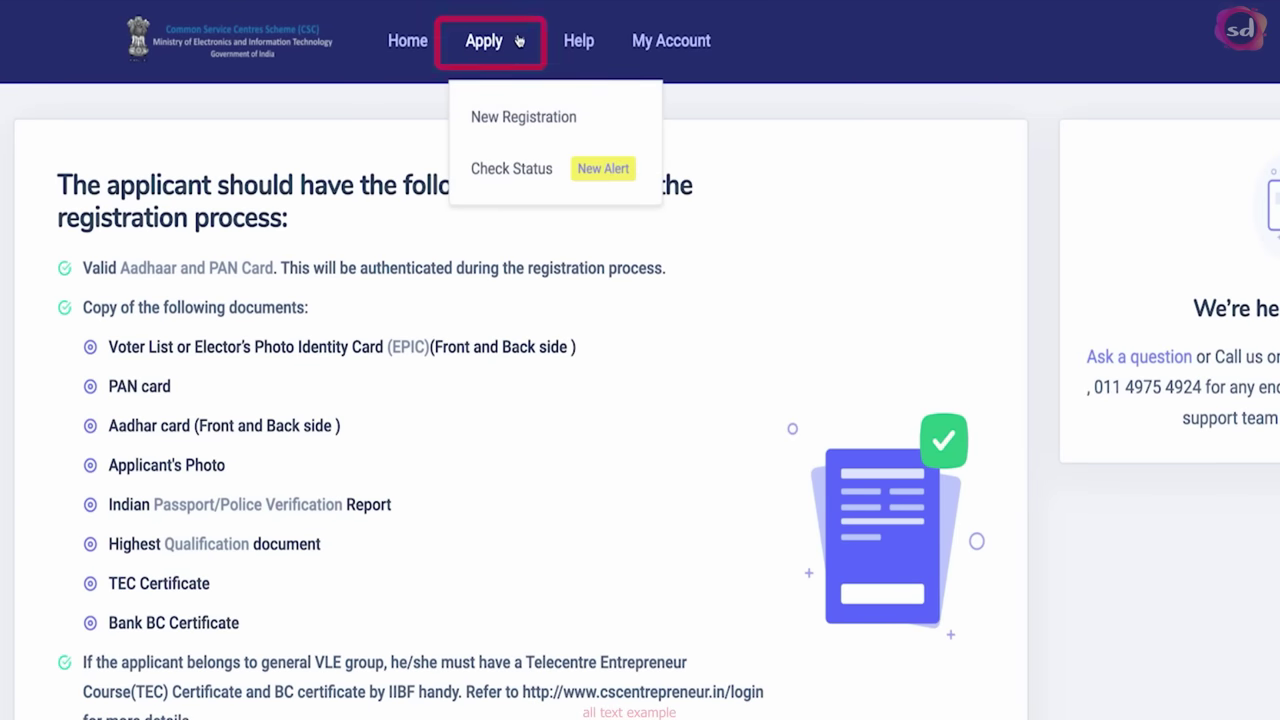
{"action": "left_click", "coordinate": [597, 186]}
{"action": "left_click", "coordinate": [493, 69]}
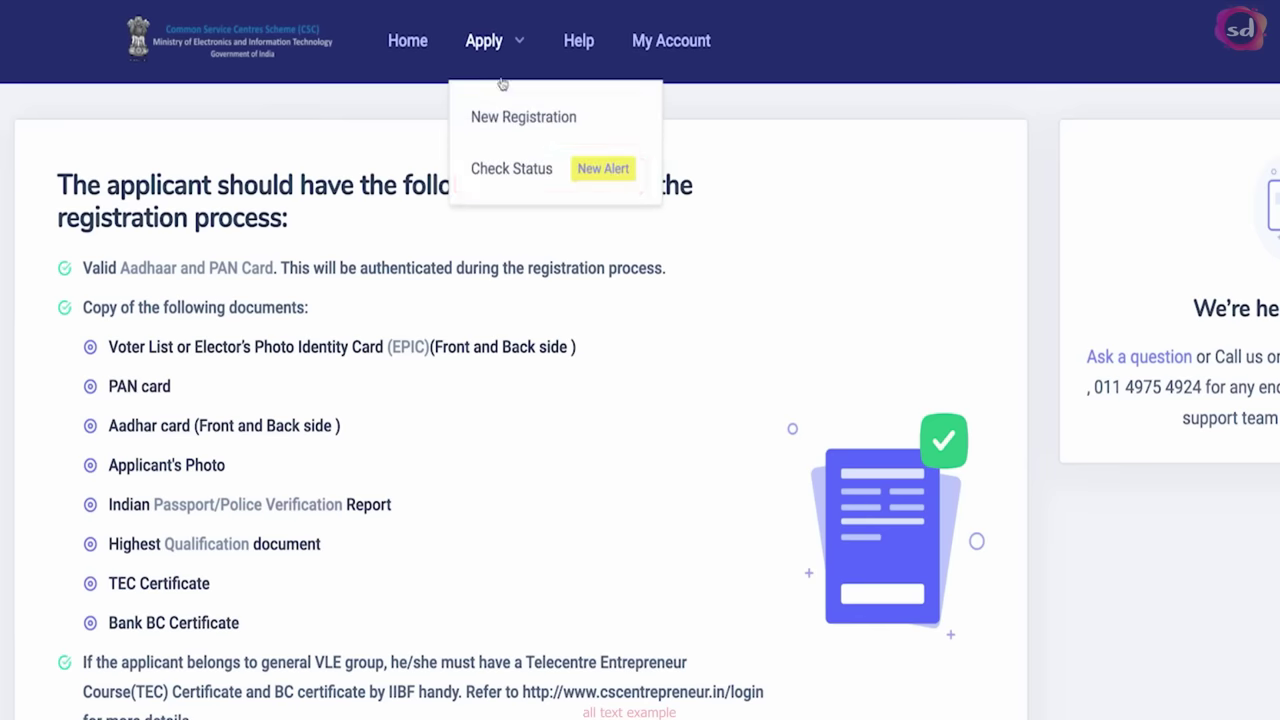
{"action": "left_click", "coordinate": [523, 177]}
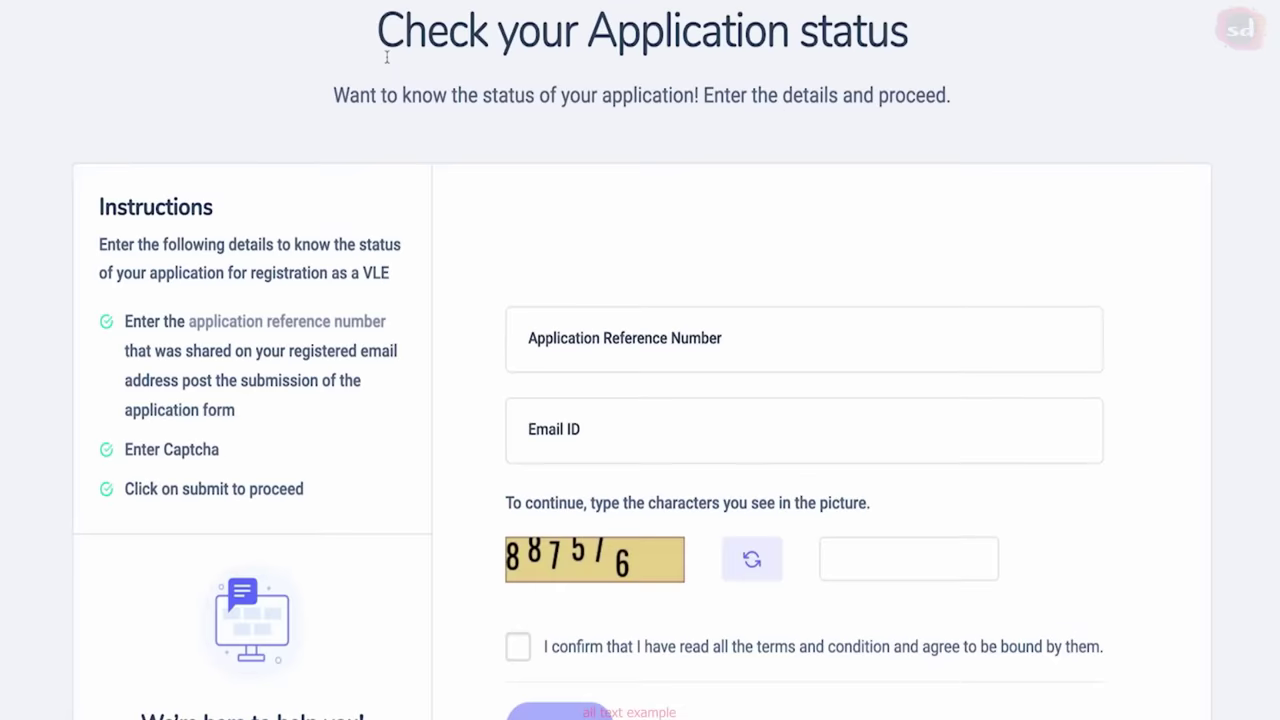
Paste the application reference number, enter the registered e-mail, and submit the status check
{"action": "left_click", "coordinate": [691, 342]}
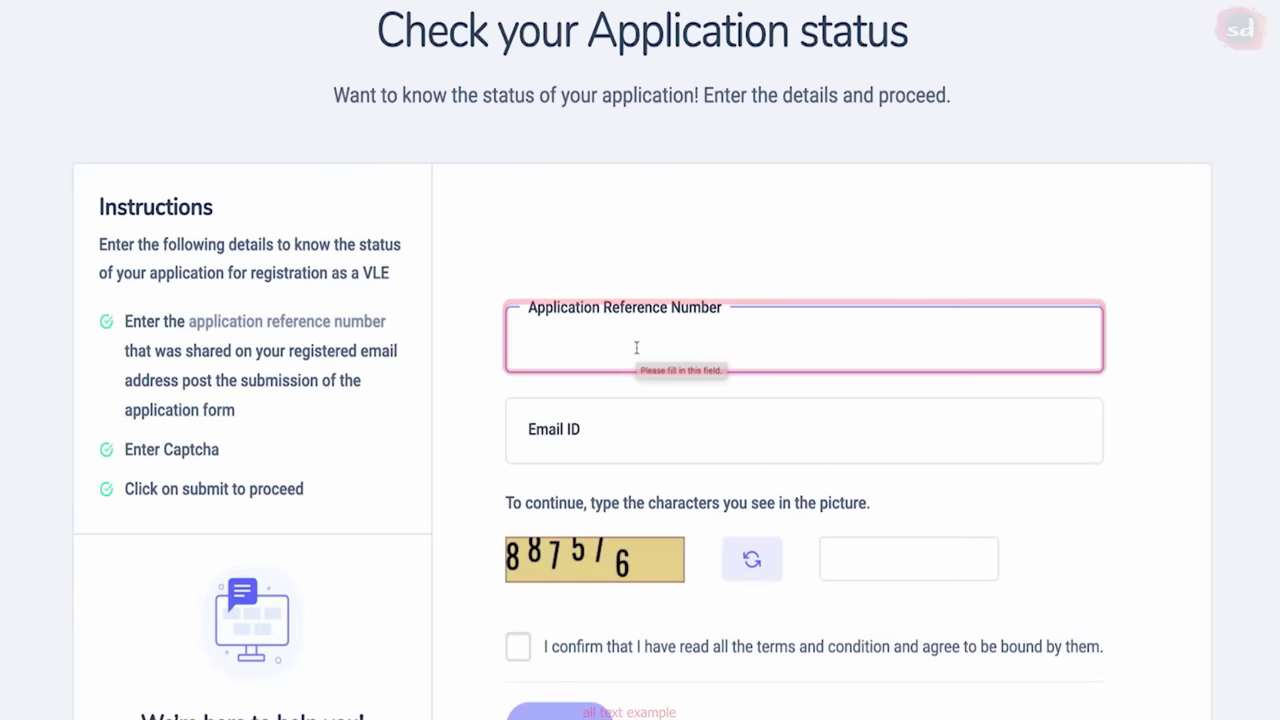
{"action": "key", "text": "ctrl+v"}
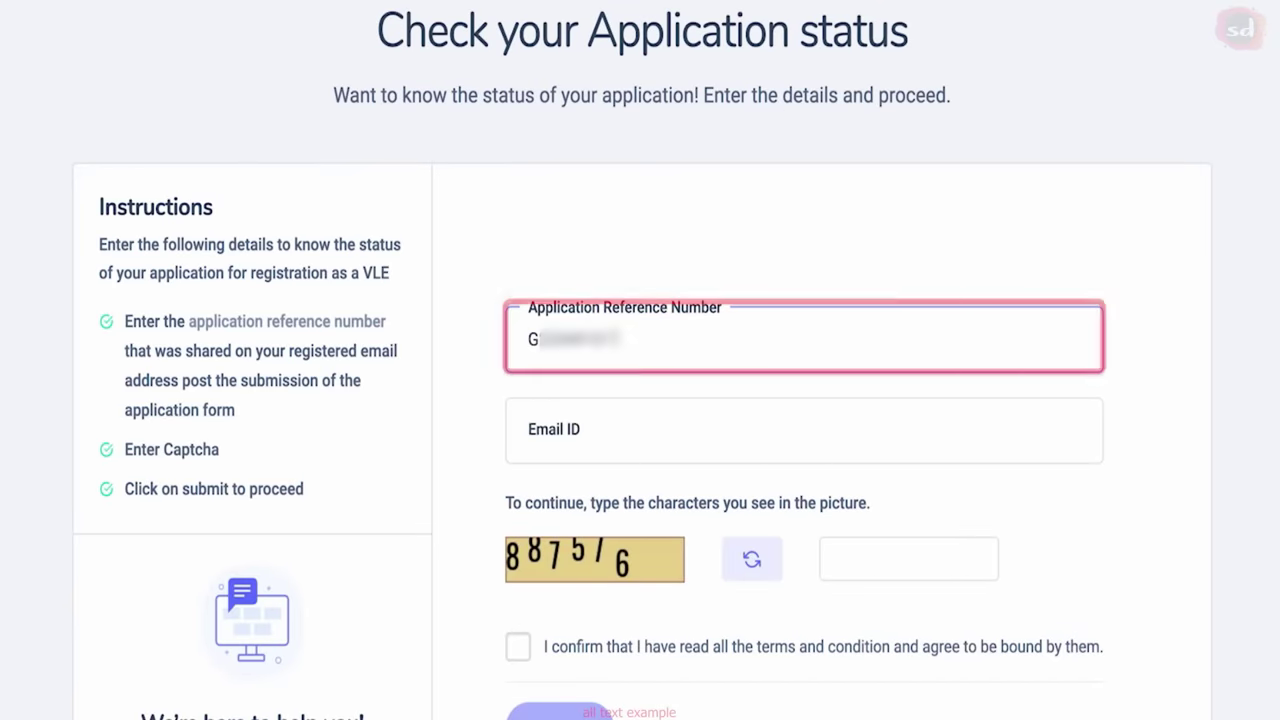
{"action": "left_click", "coordinate": [700, 434]}
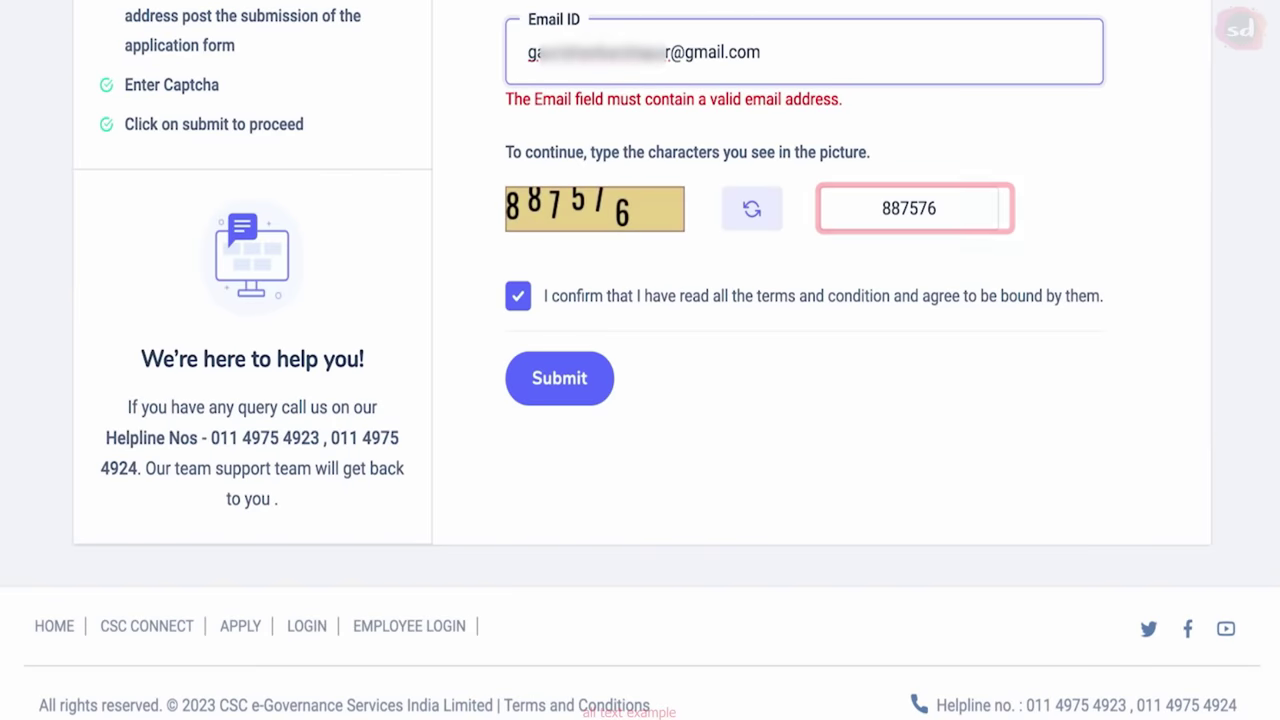
{"action": "left_click", "coordinate": [583, 393]}
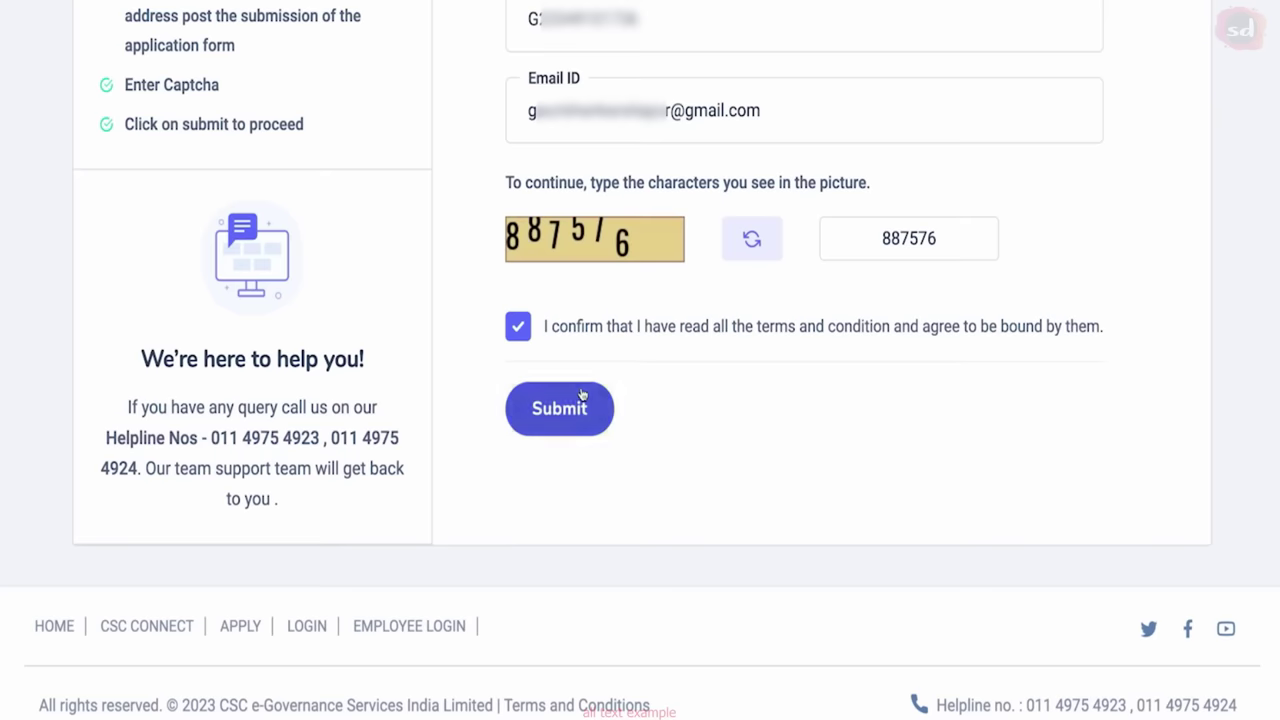
{"action": "left_click", "coordinate": [583, 395]}
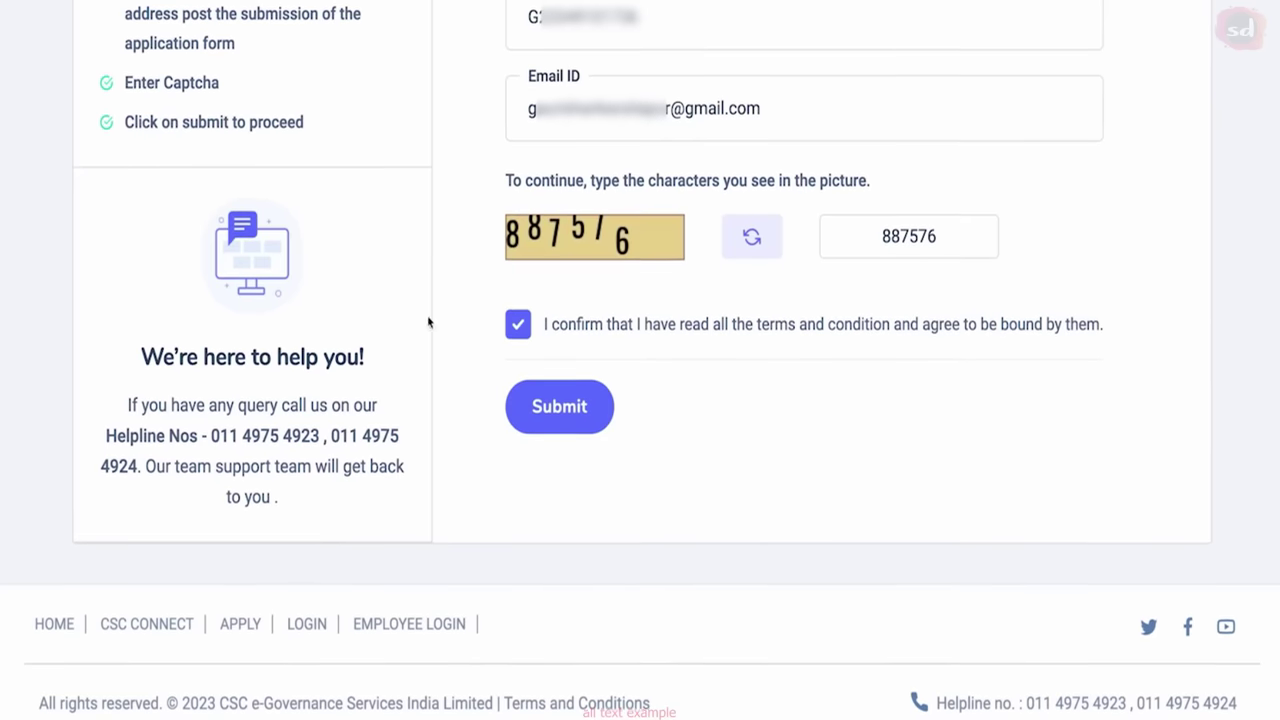
{"action": "scroll", "coordinate": [266, 231], "scroll_direction": "down", "scroll_amount": 1}
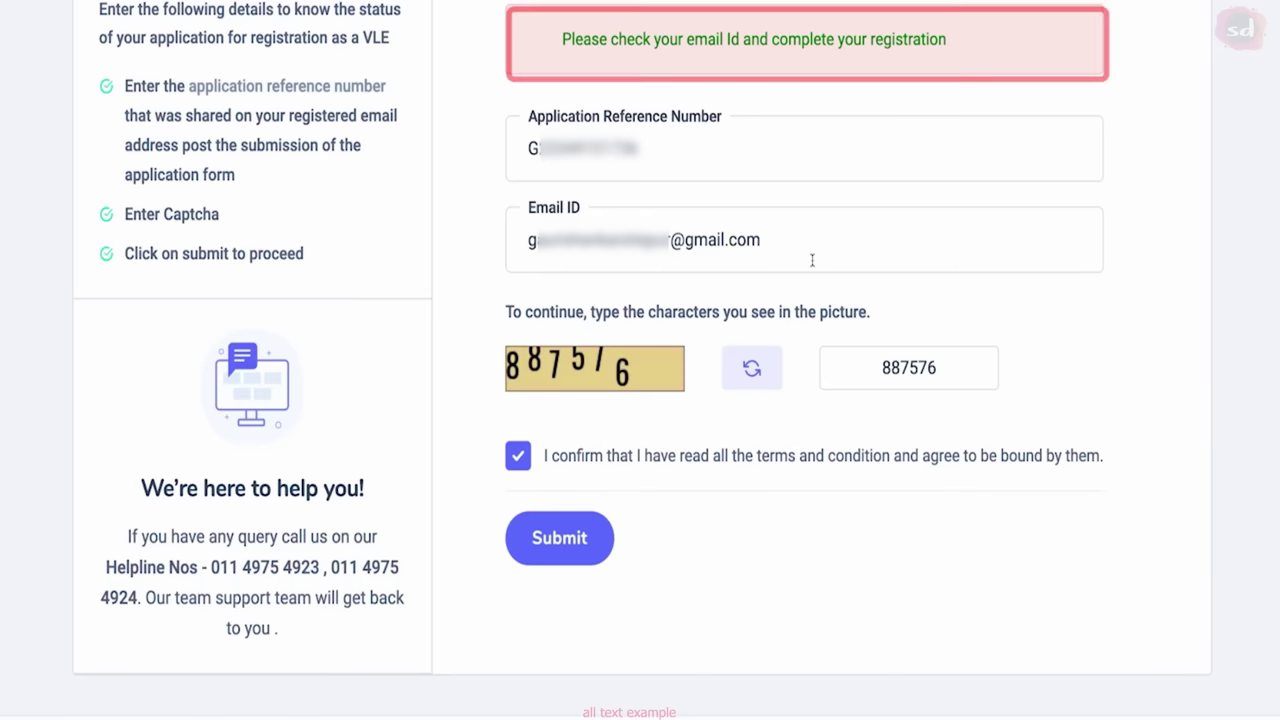
Submit the application status check once more
{"action": "left_click", "coordinate": [556, 545]}
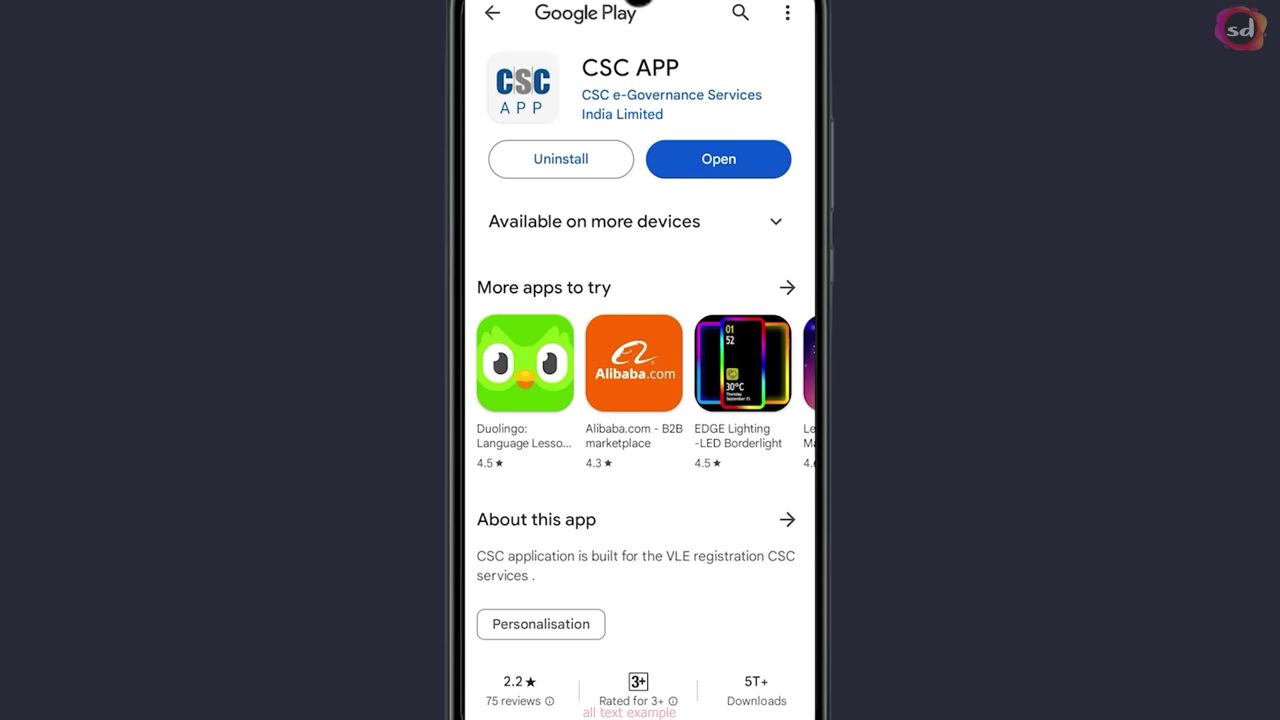
Launch the installed CSC App from Google Play and start signing up as a new VLE
{"action": "left_click", "coordinate": [718, 159]}
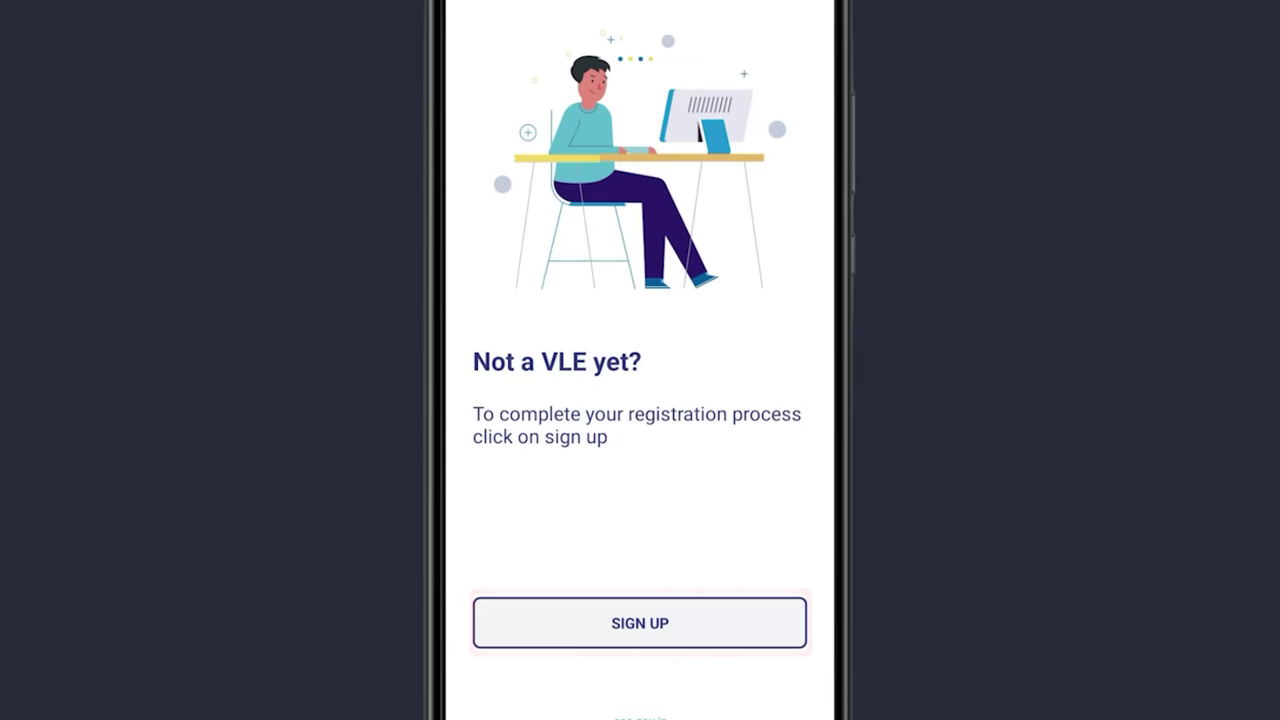
{"action": "left_click", "coordinate": [640, 623]}
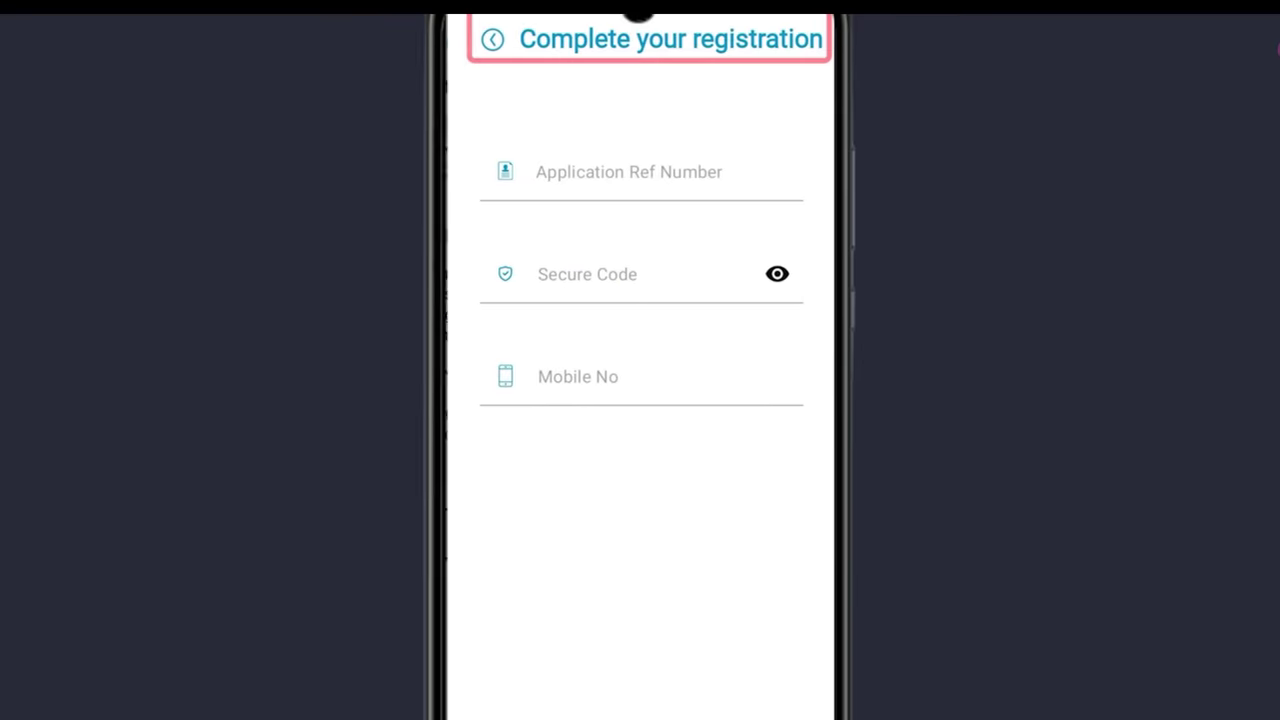
Proceed to the Complete your registration form and enter the secure code from the e-mail
{"action": "left_click", "coordinate": [536, 172]}
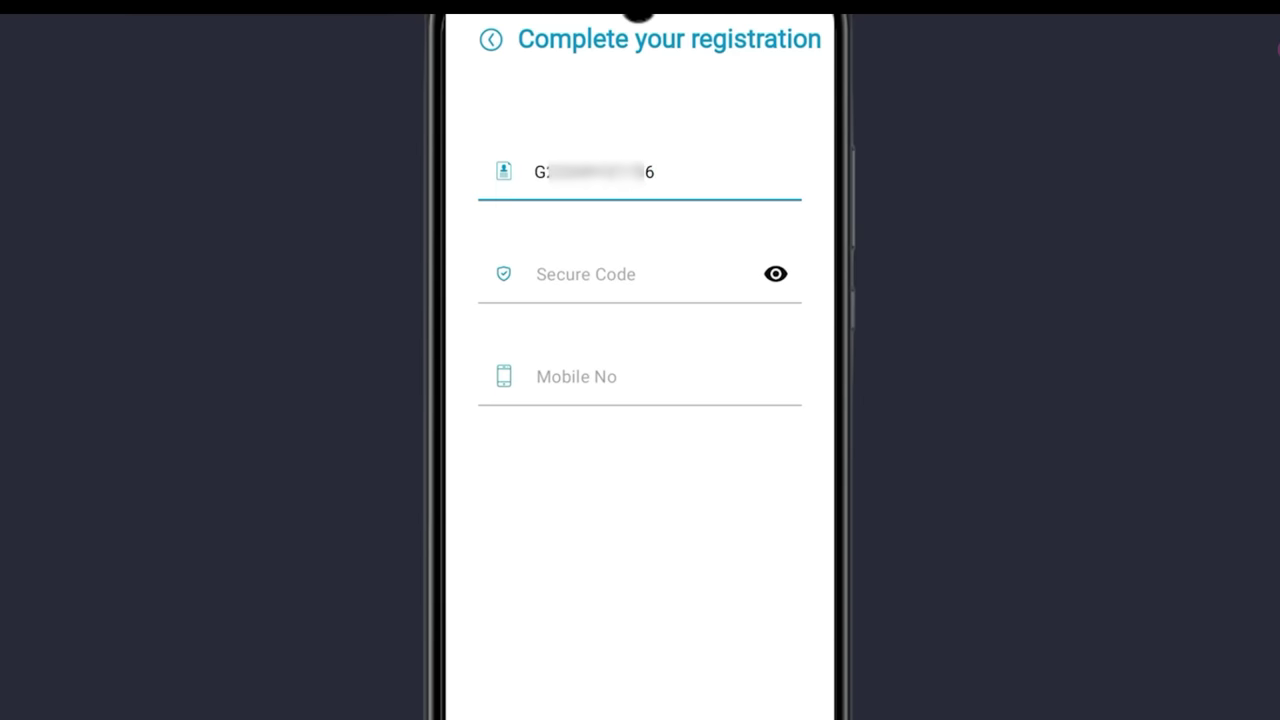
{"action": "left_click", "coordinate": [600, 274]}
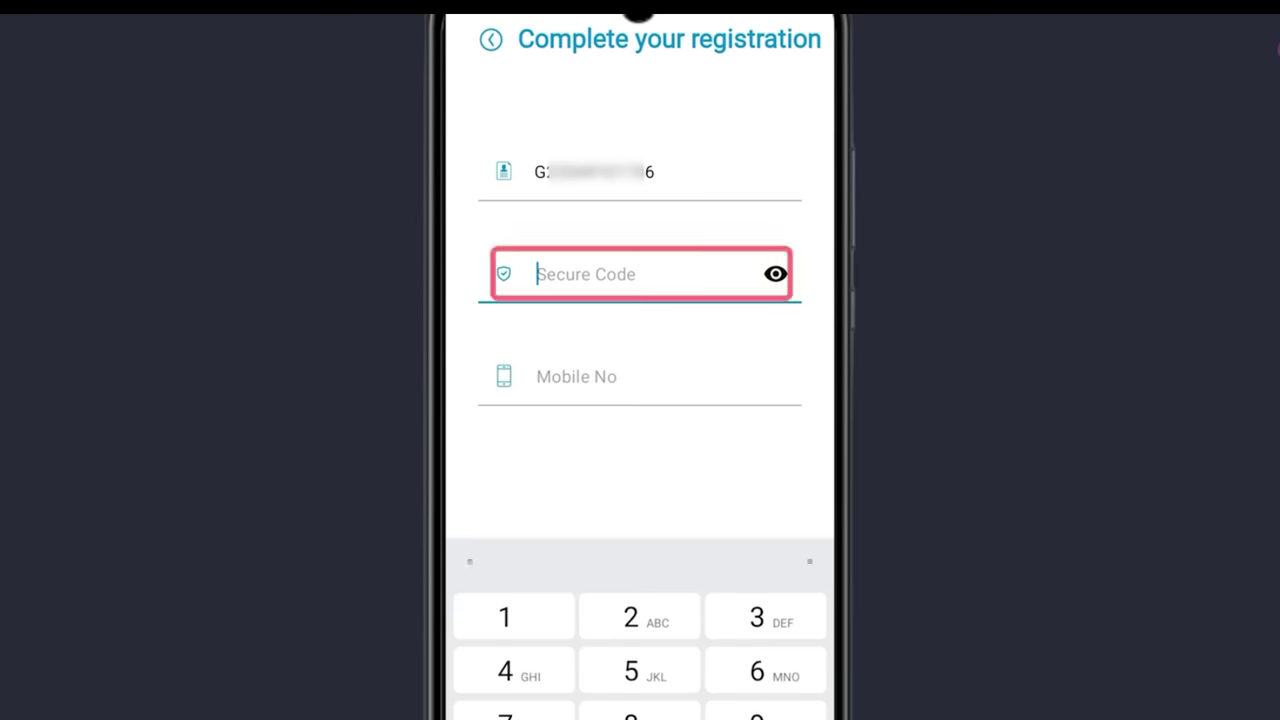
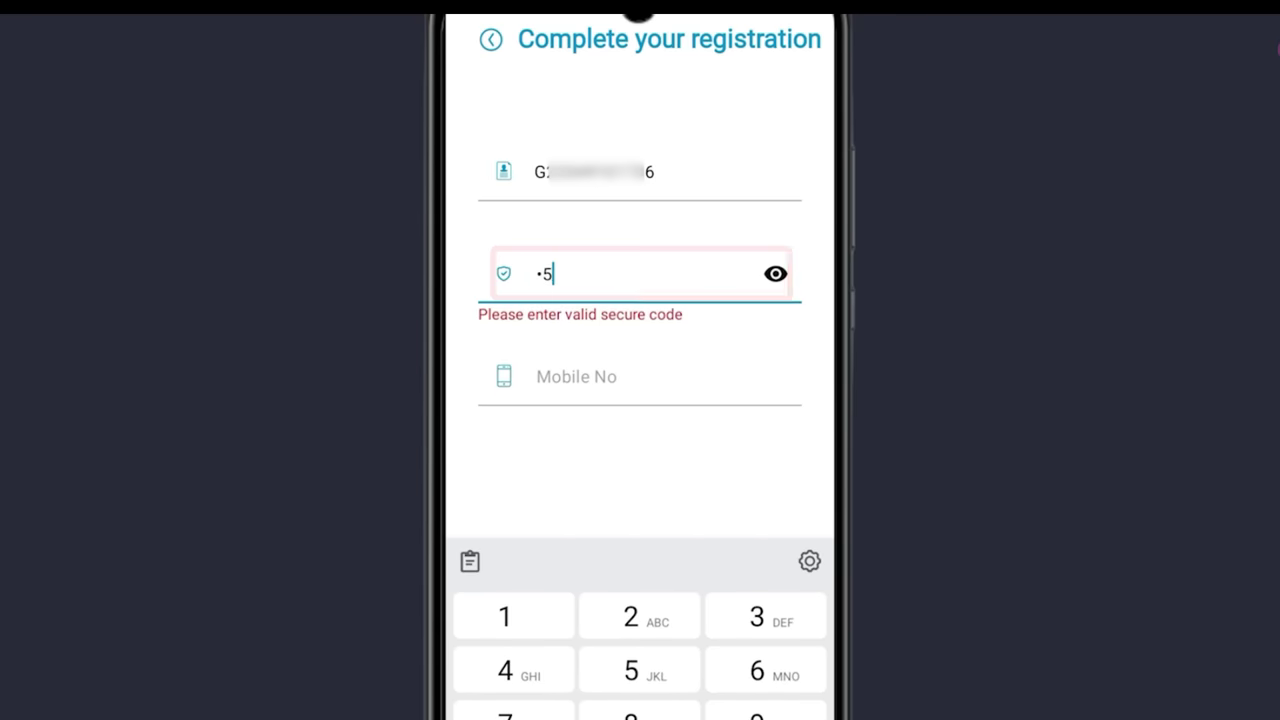